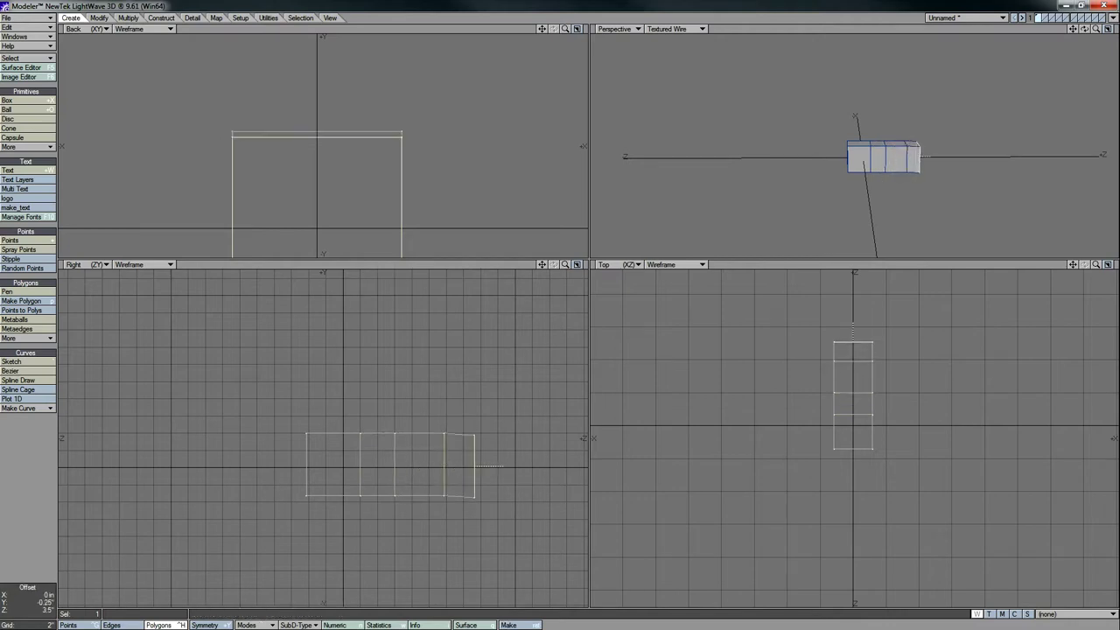
Extend the box's -Z end face into three more segments and raise the body so its base sits on the Y origin
click(268, 470)
drag(336, 509, 266, 485)
key(space)
click(71, 344)
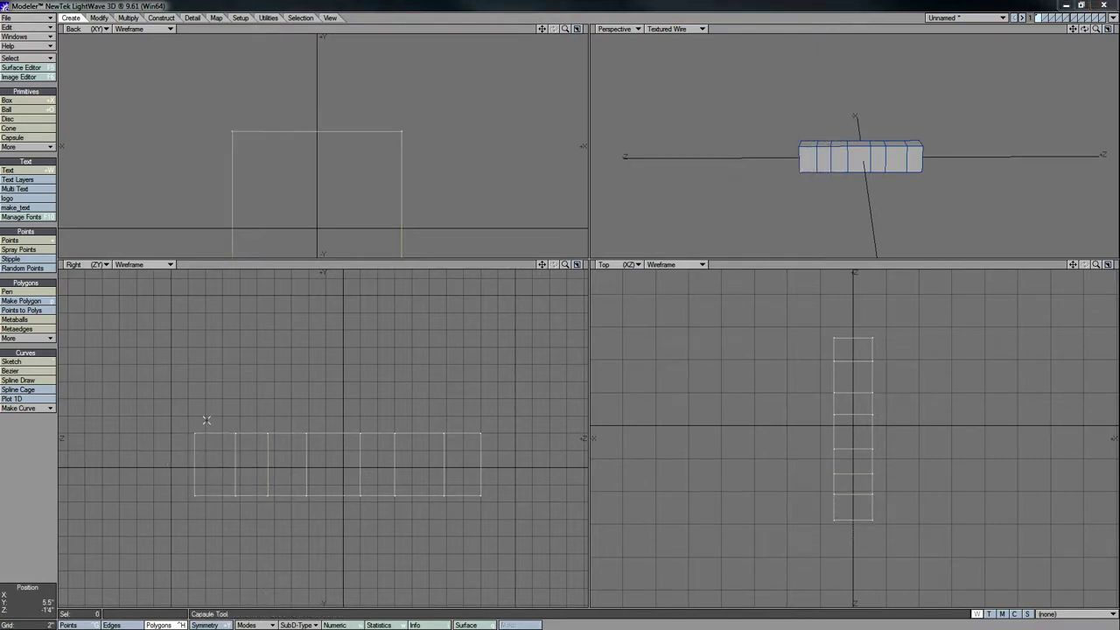
drag(342, 452, 369, 468)
Scale down the point ring on the +Z side nearest the origin and move it toward the origin to form a neck
key(ctrl+g)
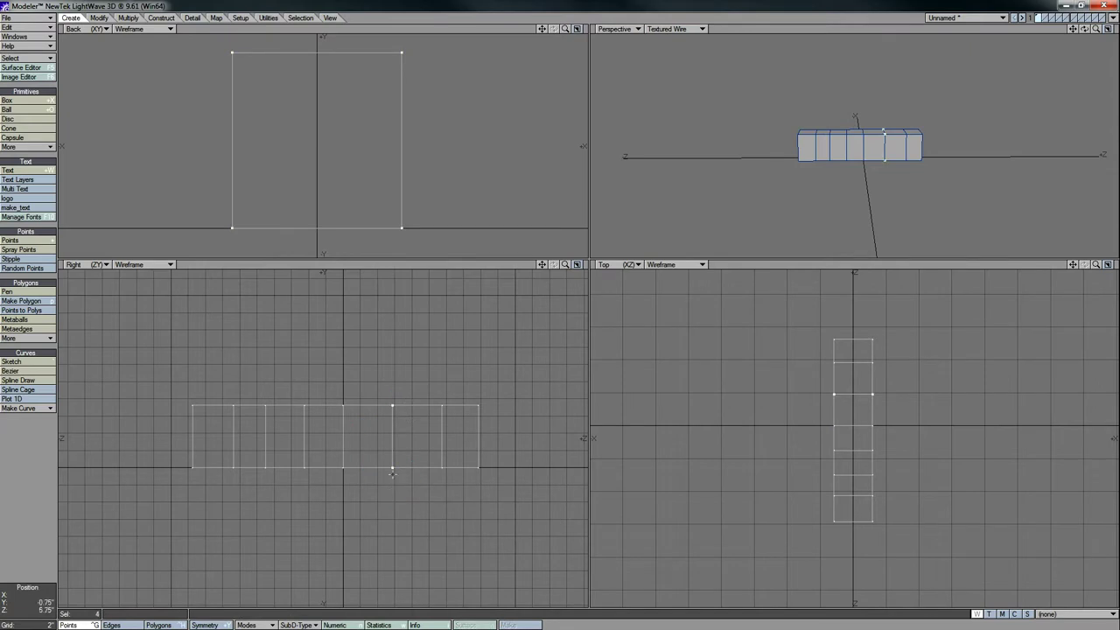
key(shift+h)
drag(317, 140, 378, 392)
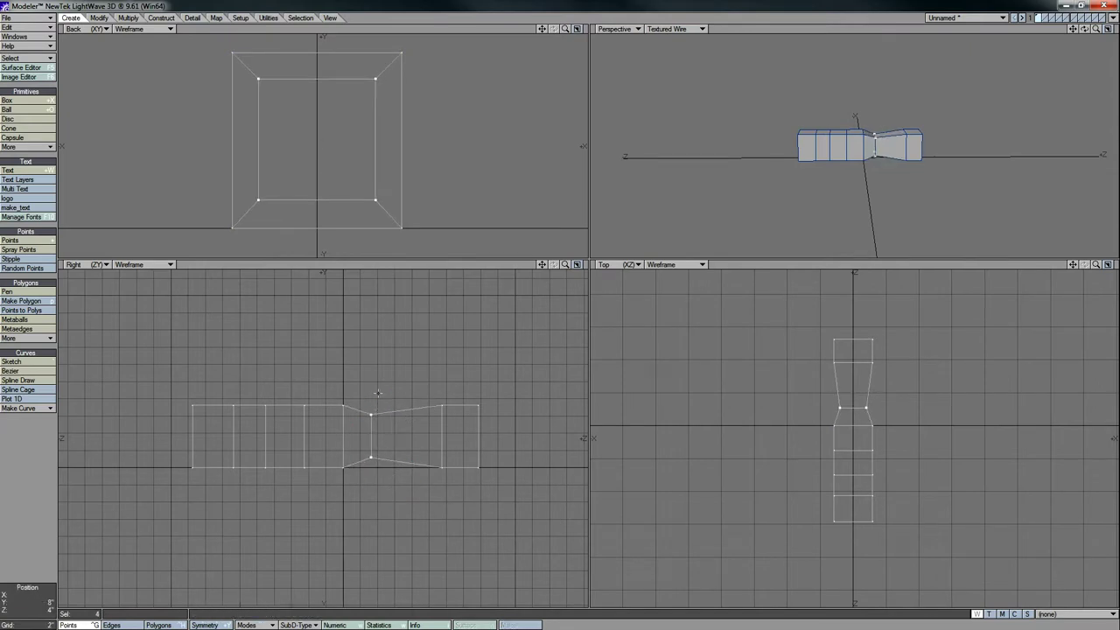
key(ctrl+h)
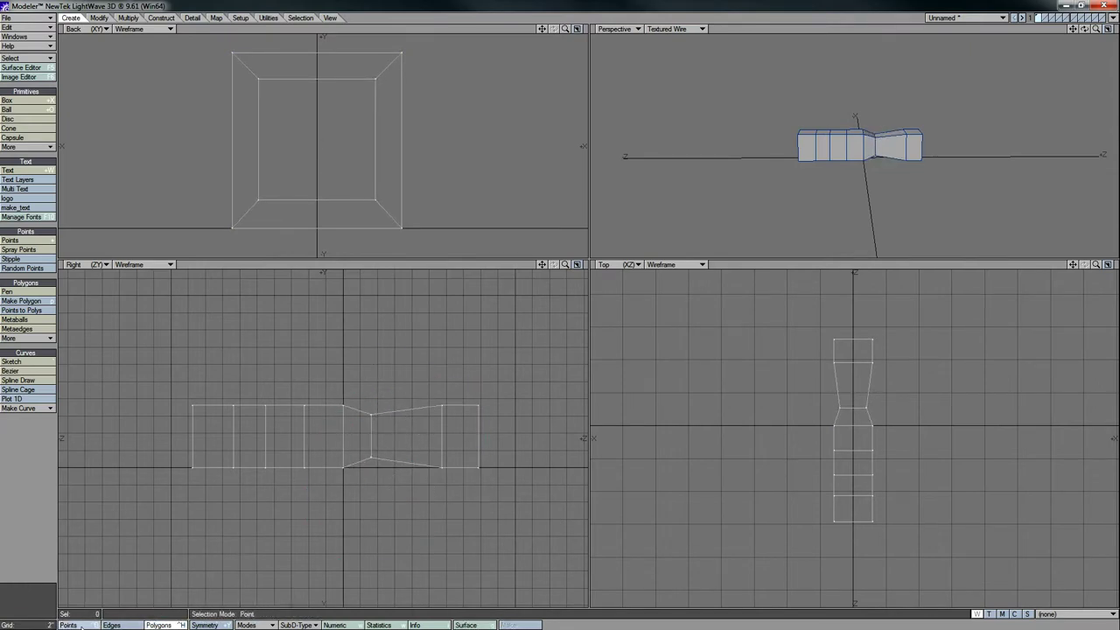
Pull the two outer +Z point rings close to the neck and scale them so the section flares slightly toward its end
click(82, 626)
drag(447, 405, 395, 411)
key(t)
key(space)
right_drag(339, 389, 336, 423)
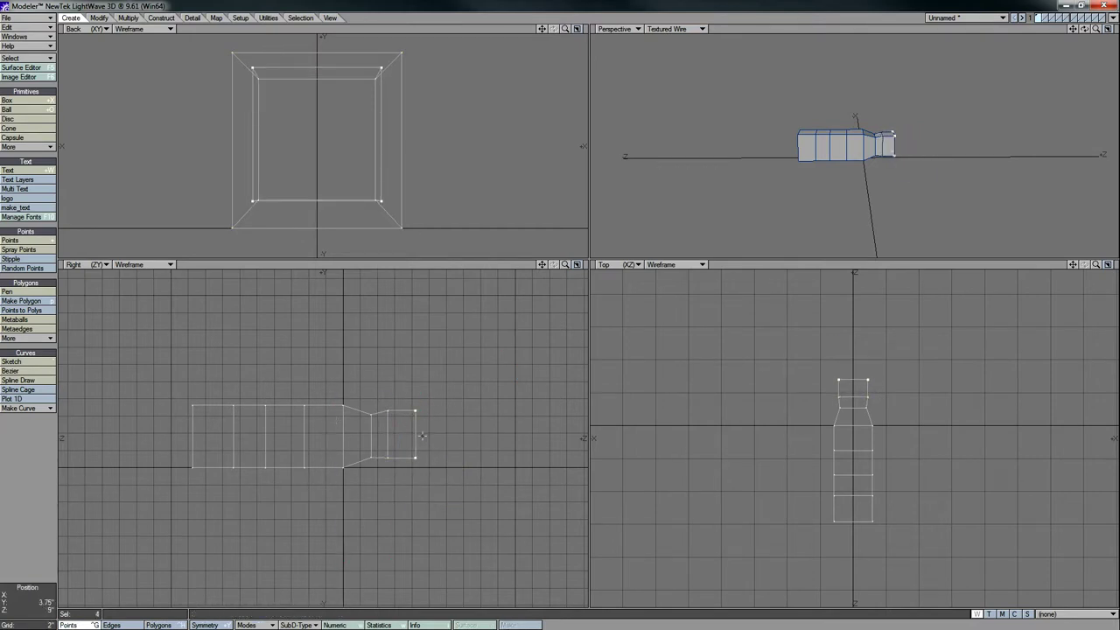
key(shift+h)
drag(684, 418, 704, 418)
key(space)
key(/)
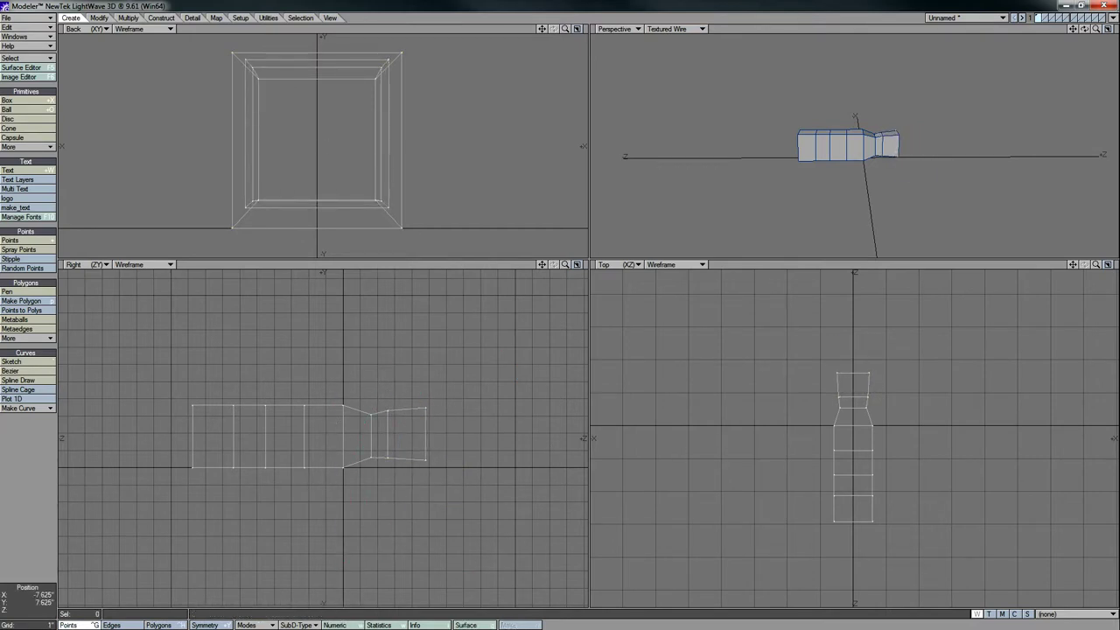
Lower the top points along the -Z half so the upper edge slopes down from the neck to a thinner rear section
right_drag(300, 357, 300, 358)
key(t)
drag(300, 358, 301, 394)
key(space)
right_drag(325, 422, 297, 404)
key(t)
drag(297, 404, 274, 418)
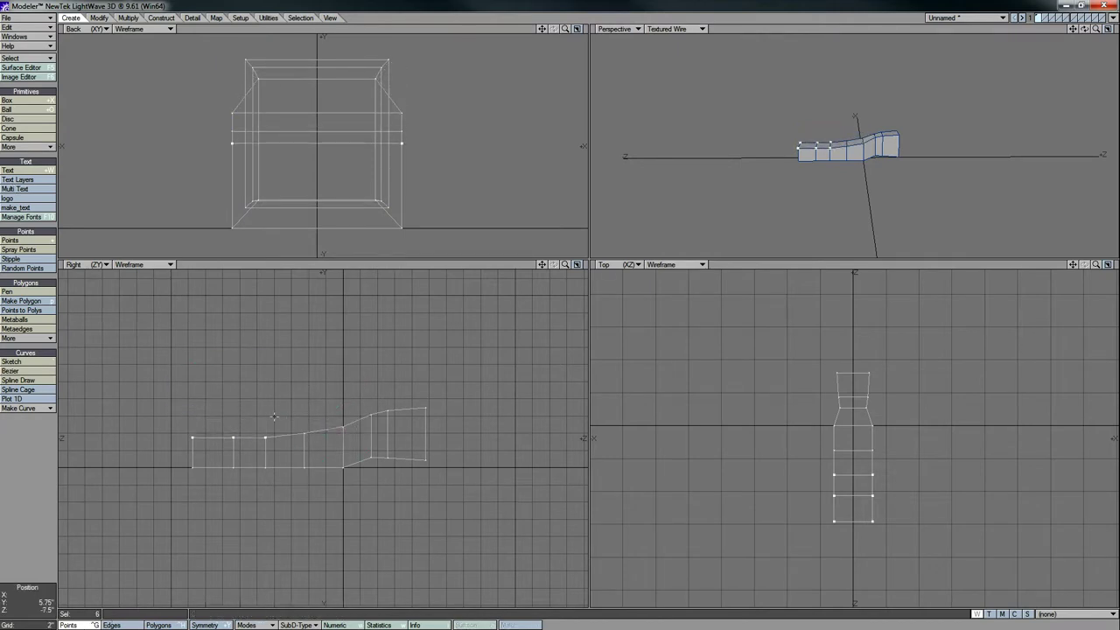
Extend the +Z end face outward into three more segments of similar length, the last about 3.75 inches long
click(175, 624)
right_drag(437, 481, 417, 447)
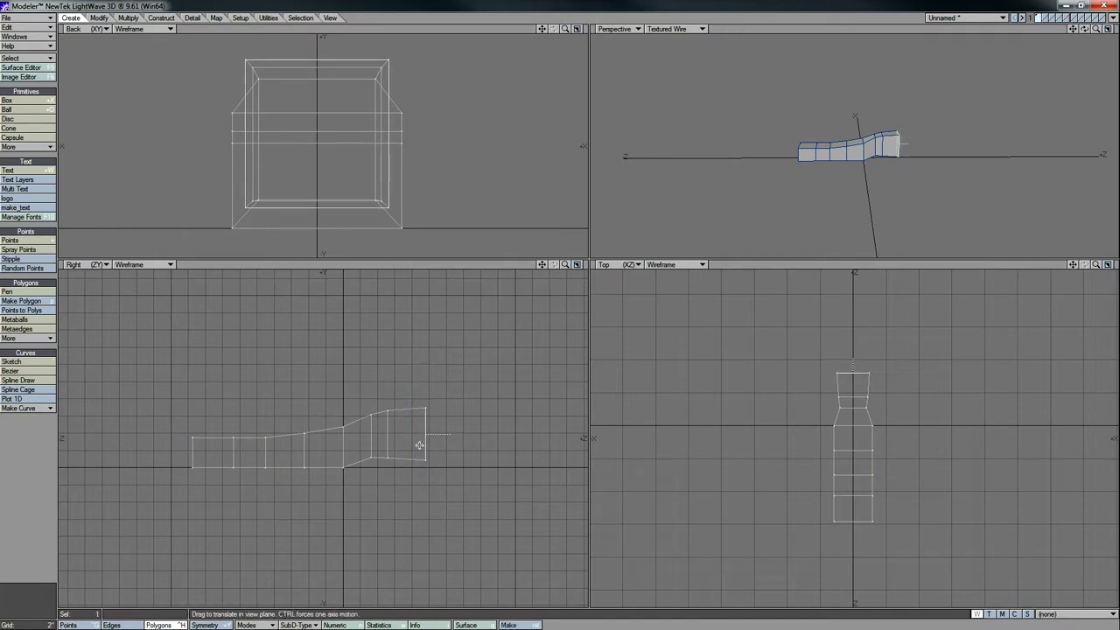
key(shift+e)
drag(417, 447, 506, 432)
key(space)
key(shift+e)
click(531, 488)
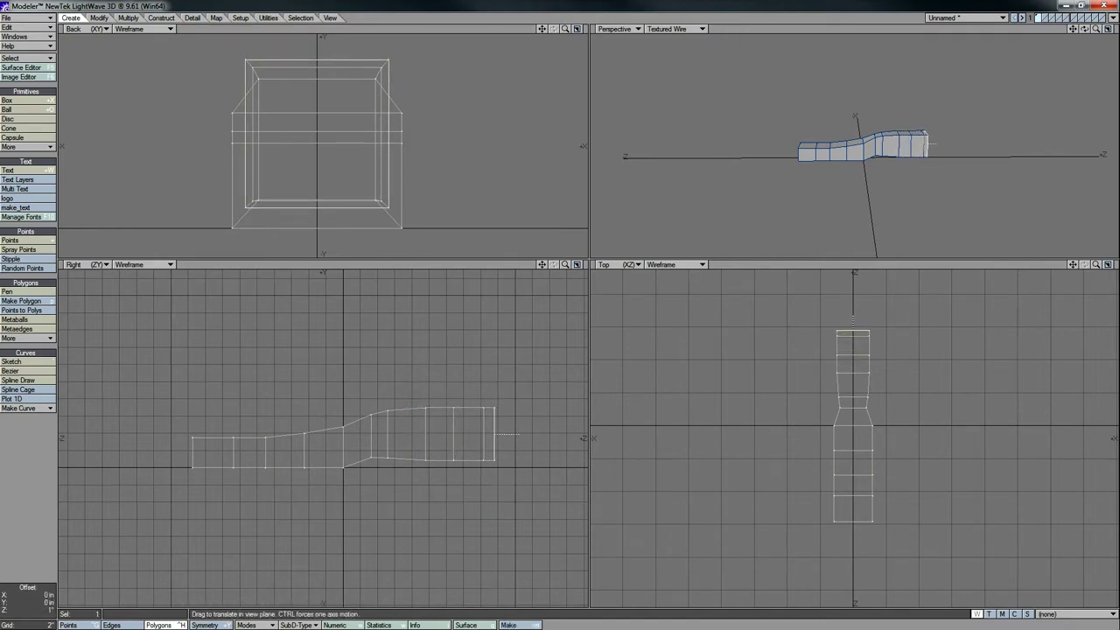
click(494, 453)
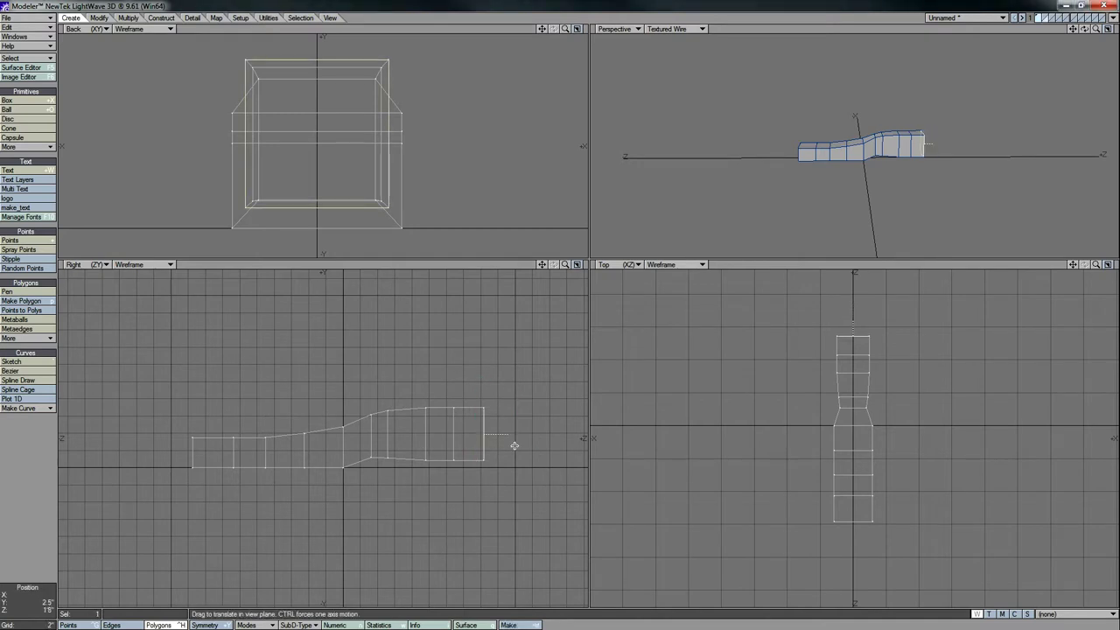
key(shift+e)
drag(512, 447, 541, 447)
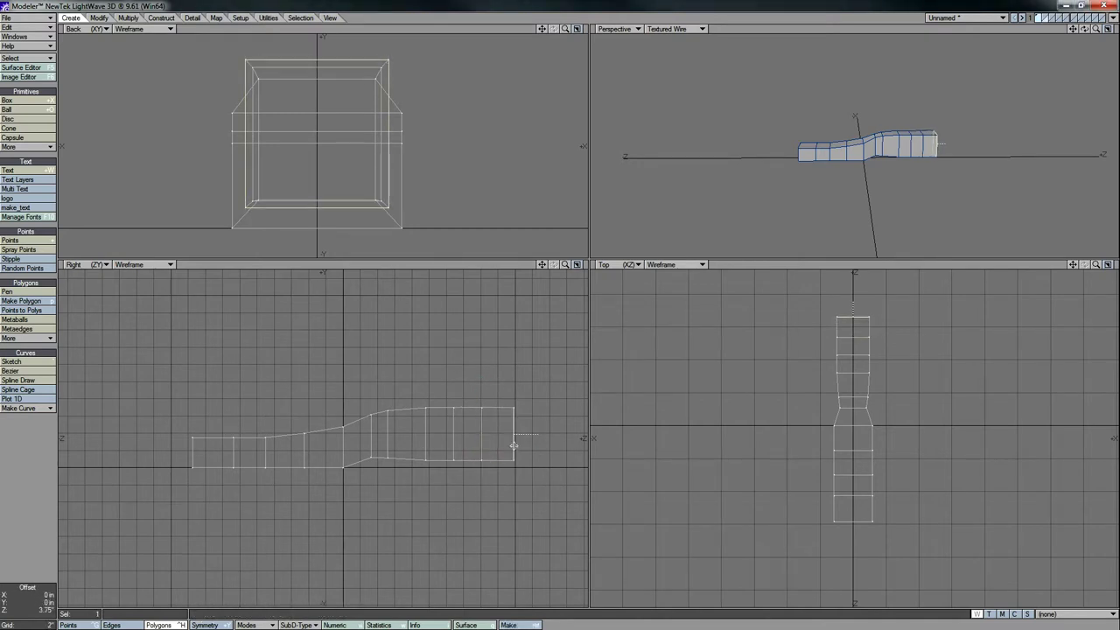
key(space)
Extend the -Z end face outward by one segment about 3 inches long
click(242, 440)
key(shift+e)
drag(242, 440, 211, 440)
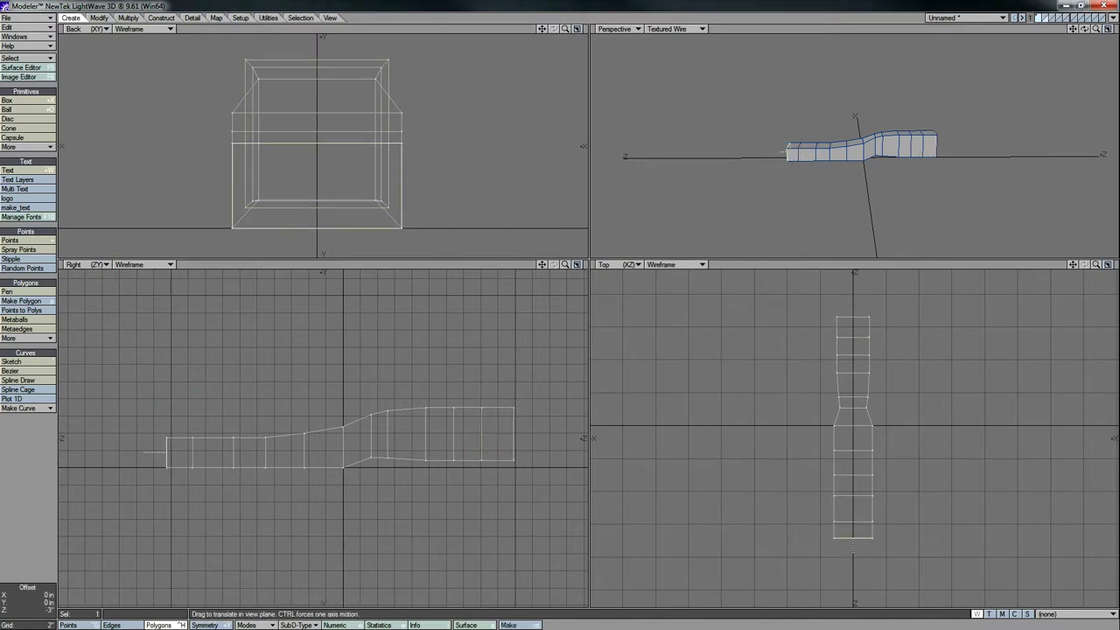
right_drag(92, 476, 205, 294)
Cut a horizontal lengthwise loop around the body with Band Saw Pro and convert the mesh to subdivision surfaces
key(Tab)
key(Tab)
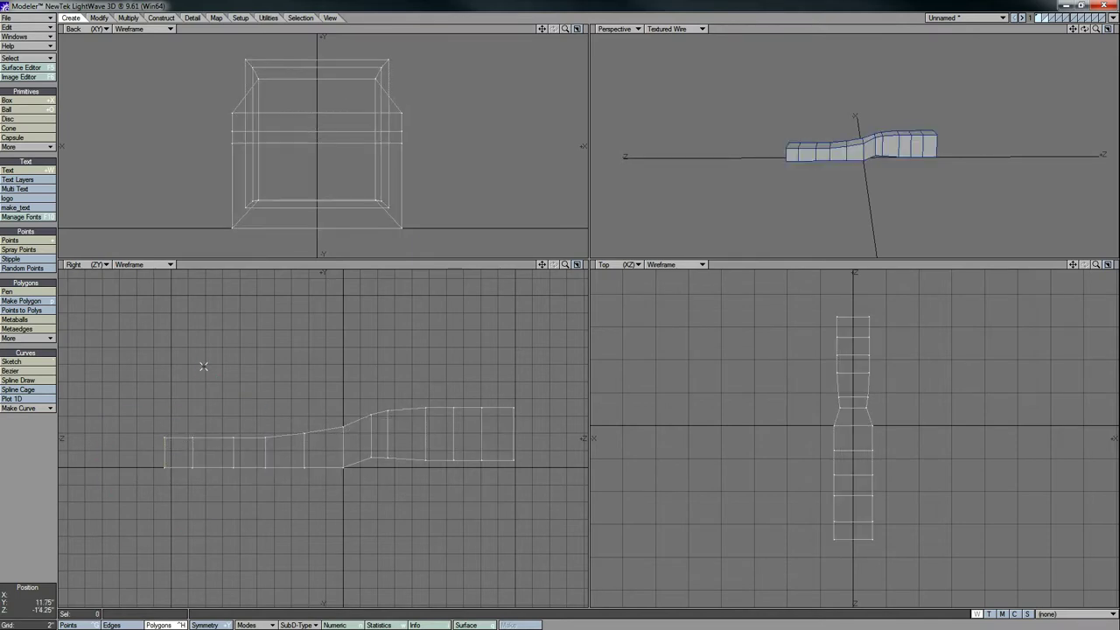
key(u)
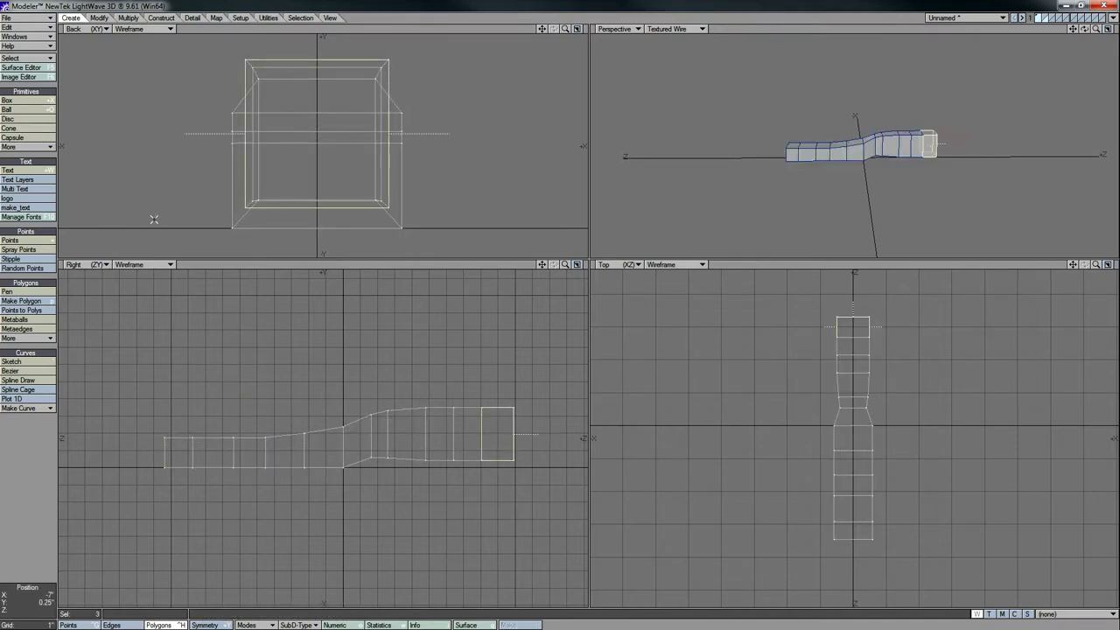
click(129, 18)
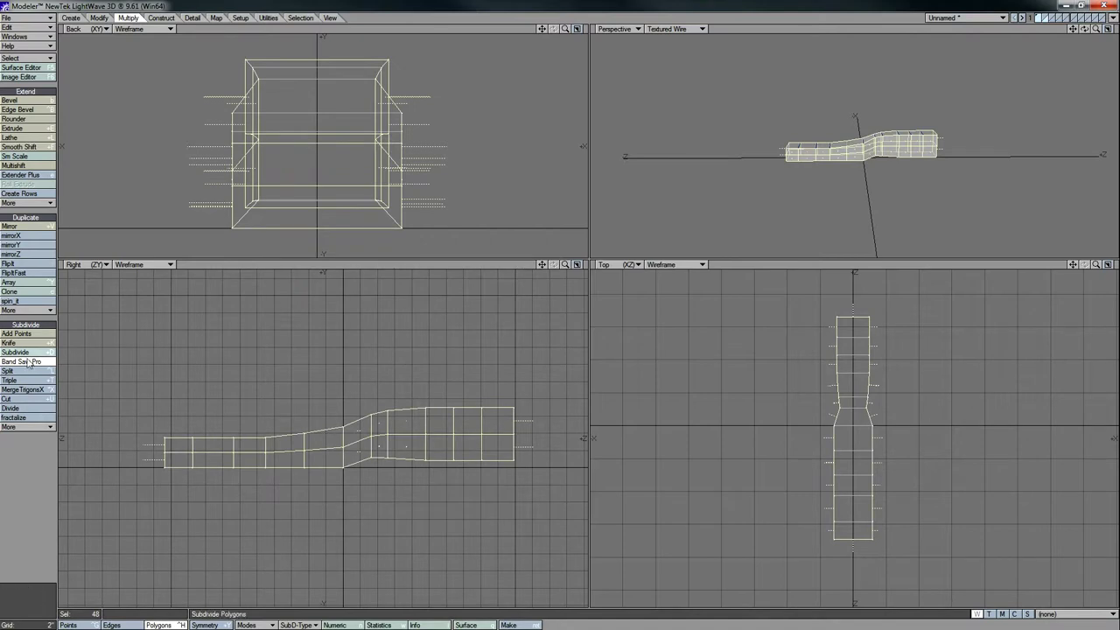
key(Tab)
Extend the two -Z end polygons outward by one more segment
click(166, 450)
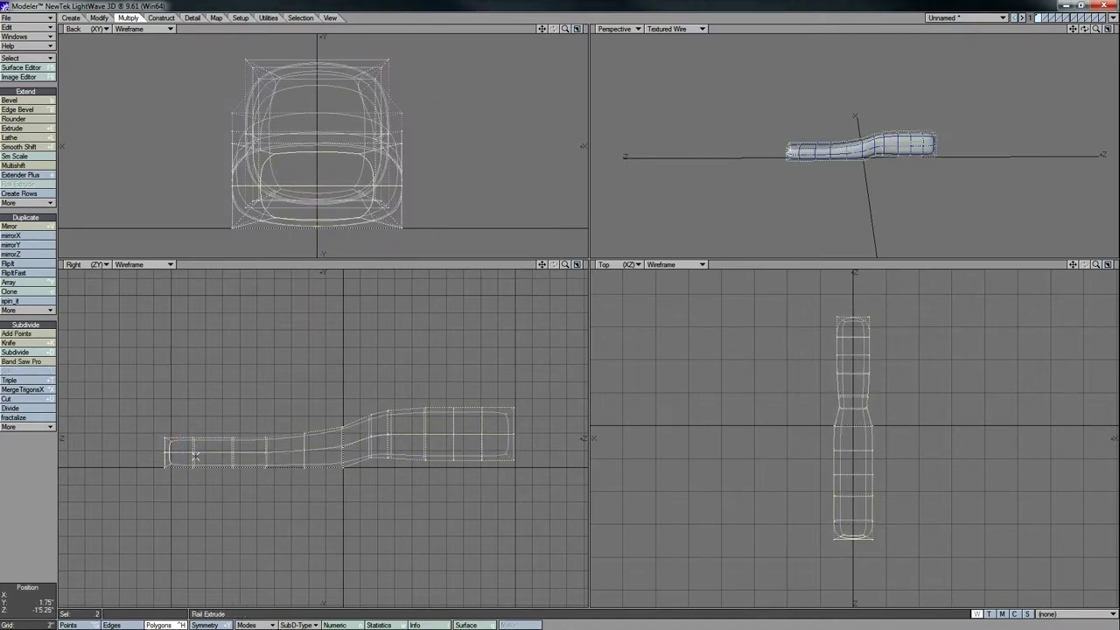
key(t)
drag(187, 452, 154, 452)
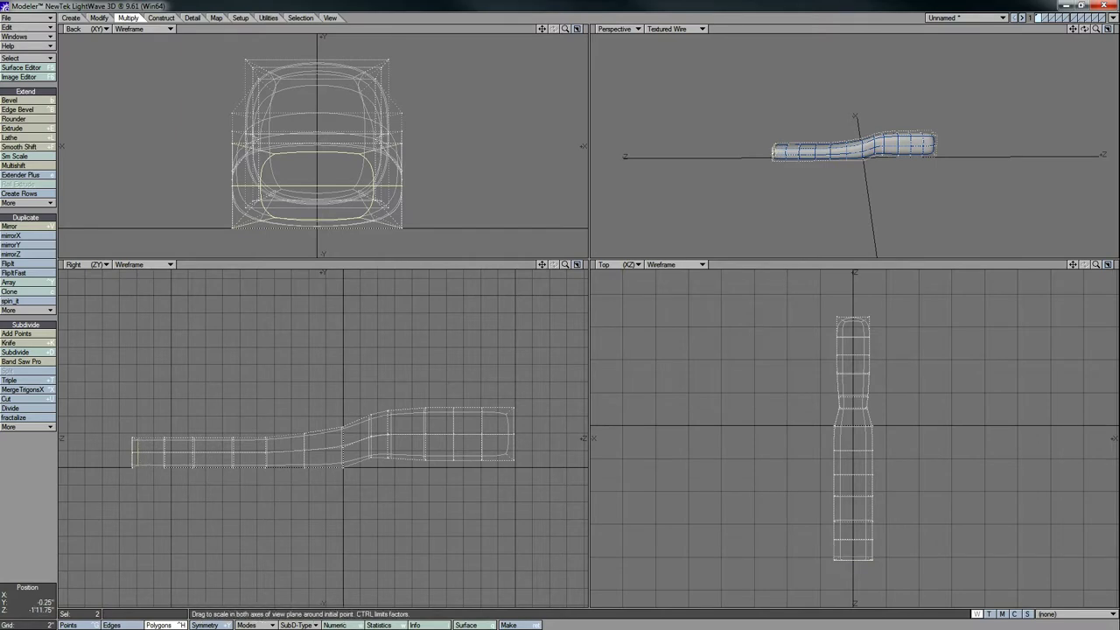
Add another extension at the -Z end, scaled down in height and set low to form a small stepped tip
key(e)
key(t)
drag(156, 469, 135, 469)
key(h)
key(e)
key(t)
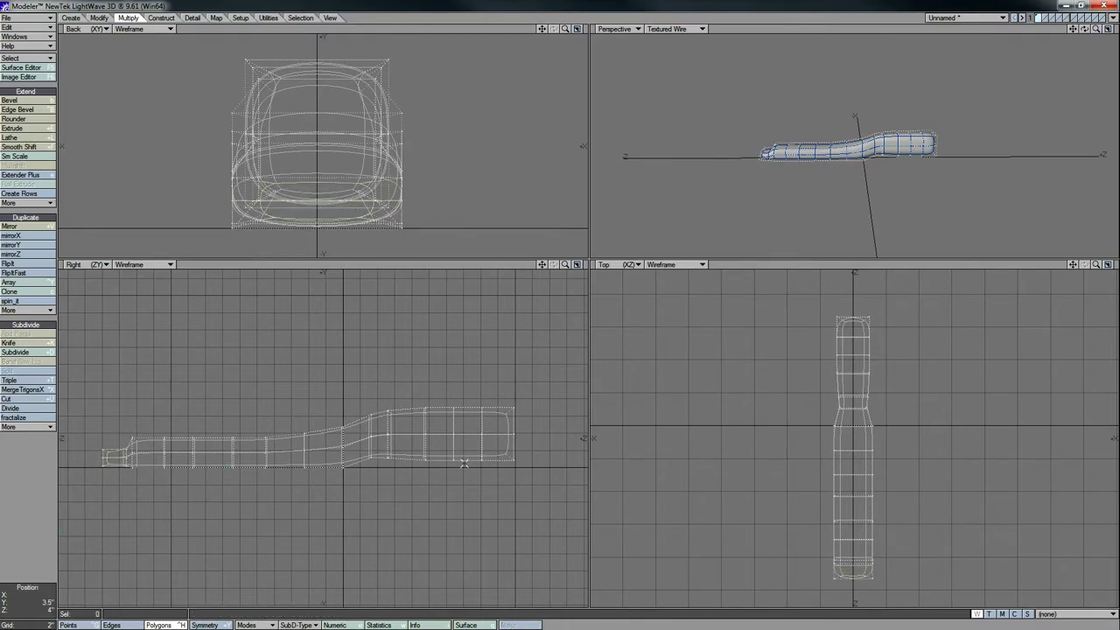
Extrude the +Z end polygons, scale them up well beyond the body and extrude again to form a wide head block
right_drag(505, 391, 532, 413)
key(t)
drag(518, 435, 518, 435)
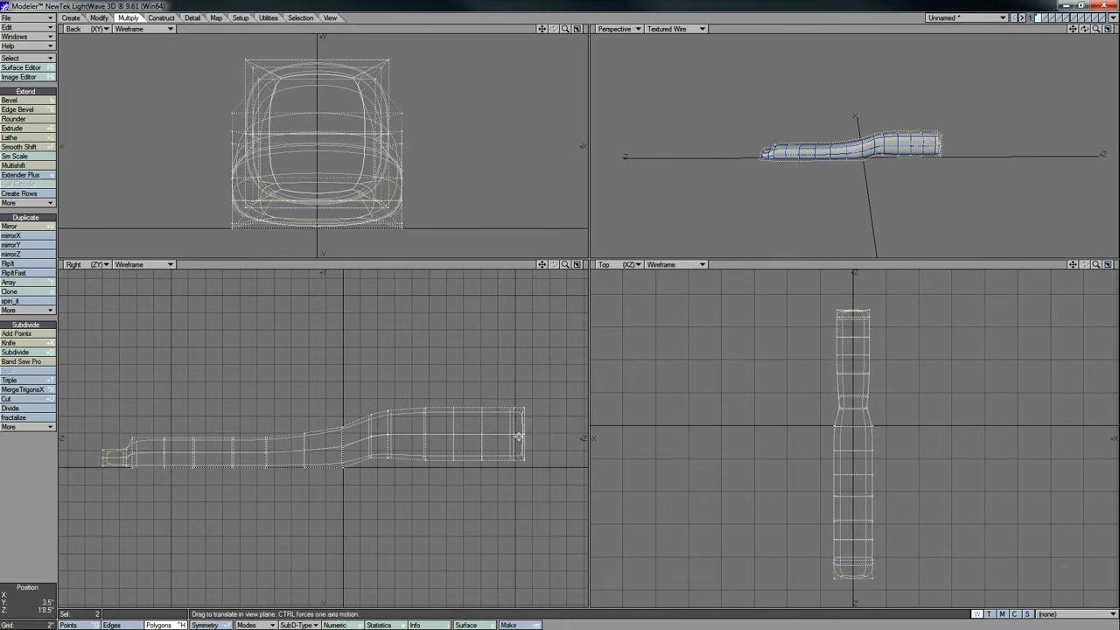
drag(316, 134, 376, 133)
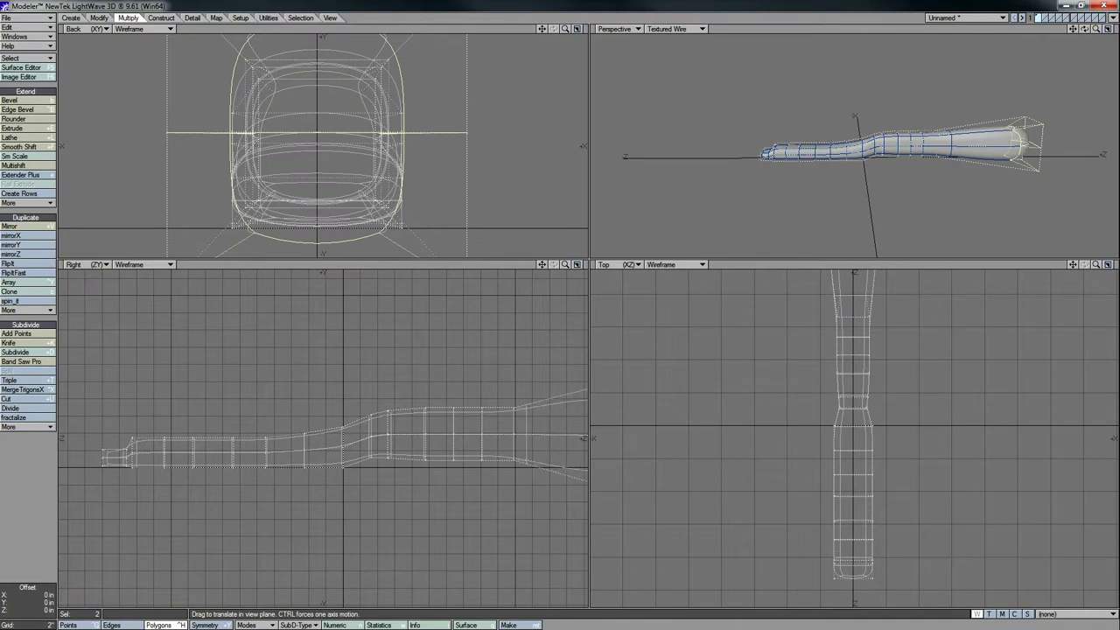
drag(543, 433, 488, 418)
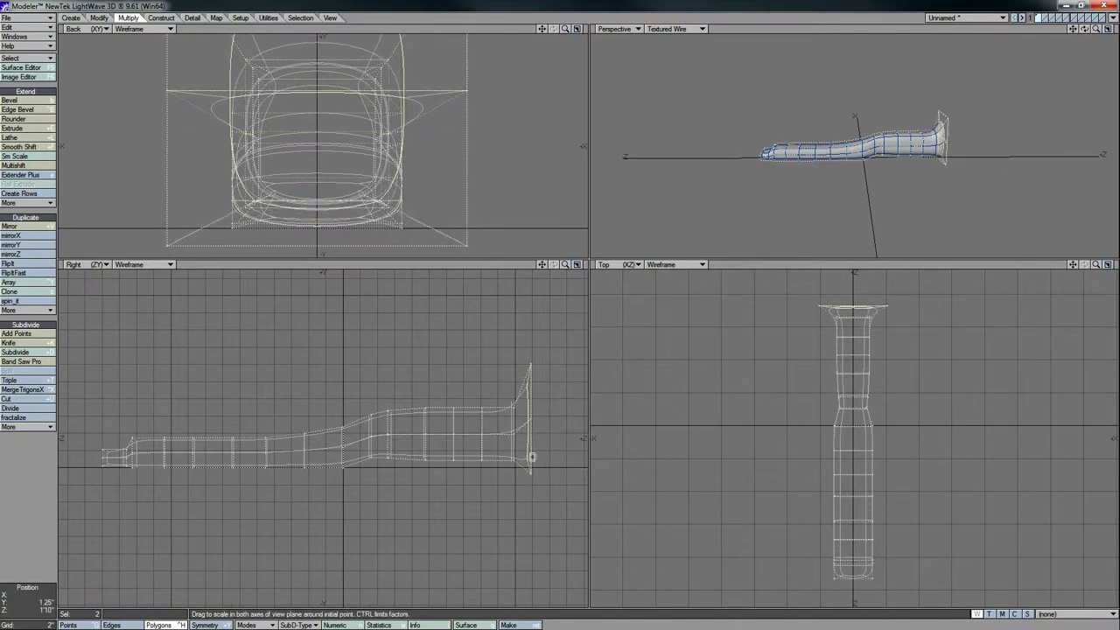
key(ctrl+z)
key(ctrl+z)
key(ctrl+z)
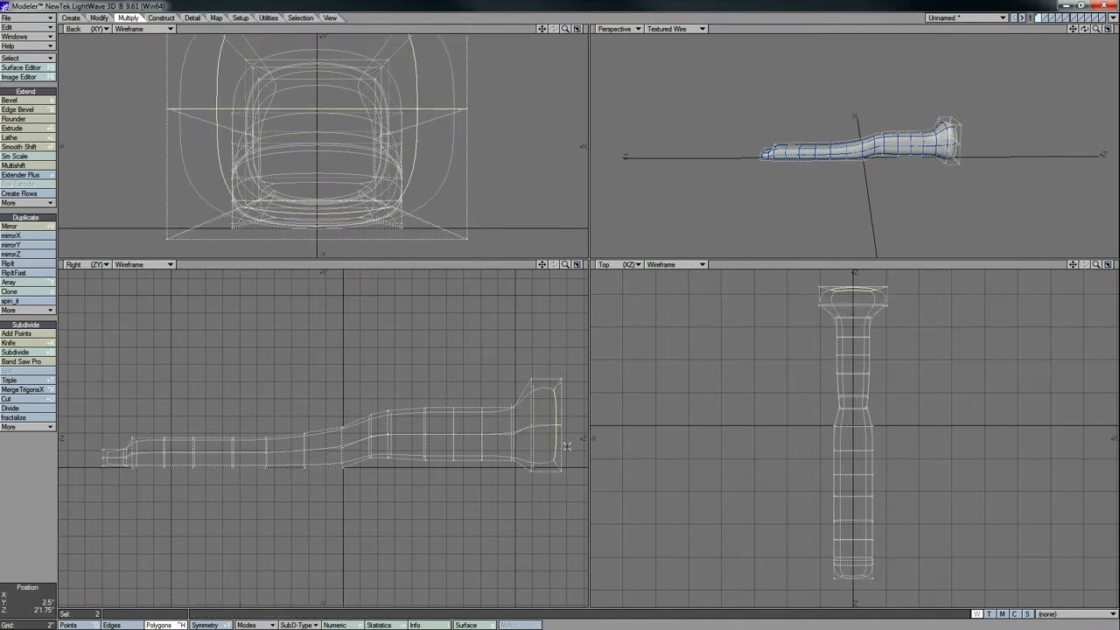
click(25, 478)
Scale the point ring just behind the head to about 62% in height to pinch the neck
click(97, 623)
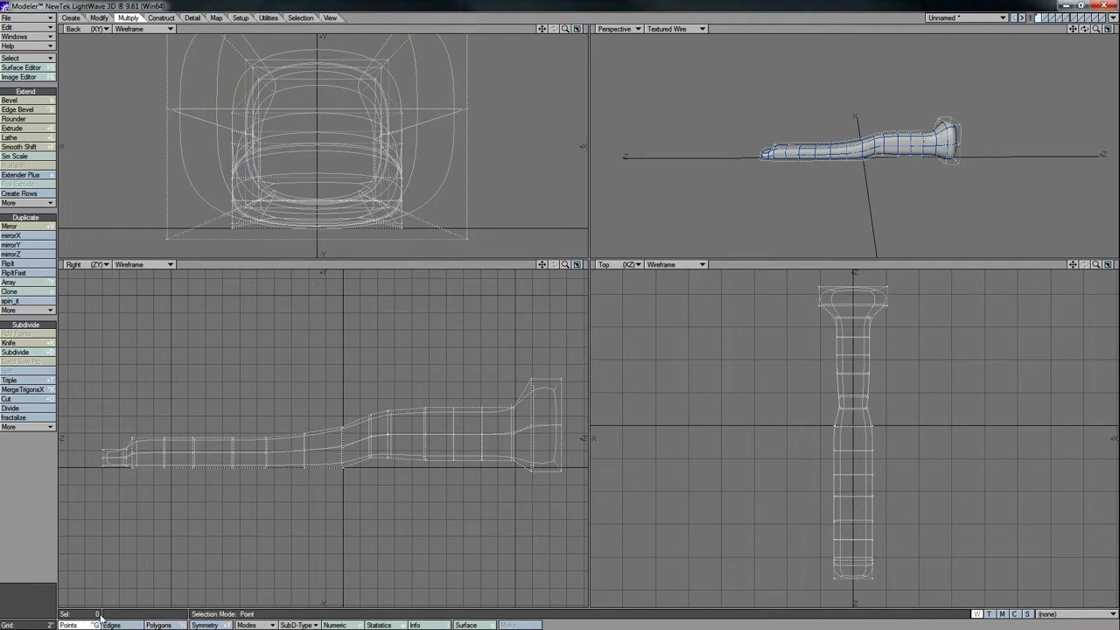
right_drag(502, 427, 524, 422)
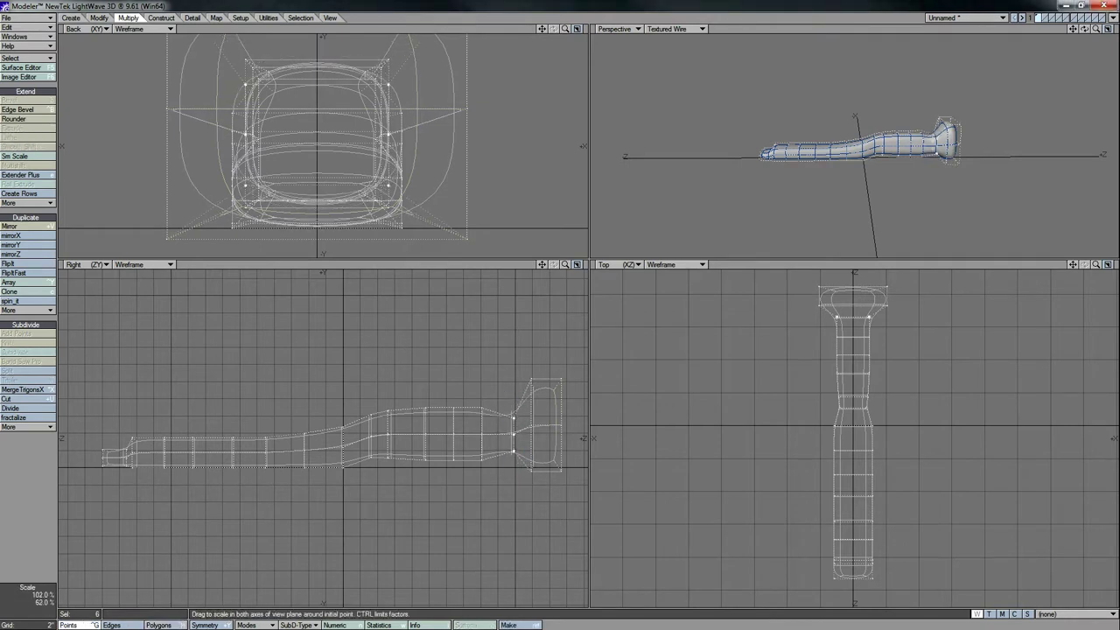
key(/)
Lower the head's top points and adjust its remaining points to give the head a shorter, more rounded side profile
right_drag(579, 403, 565, 400)
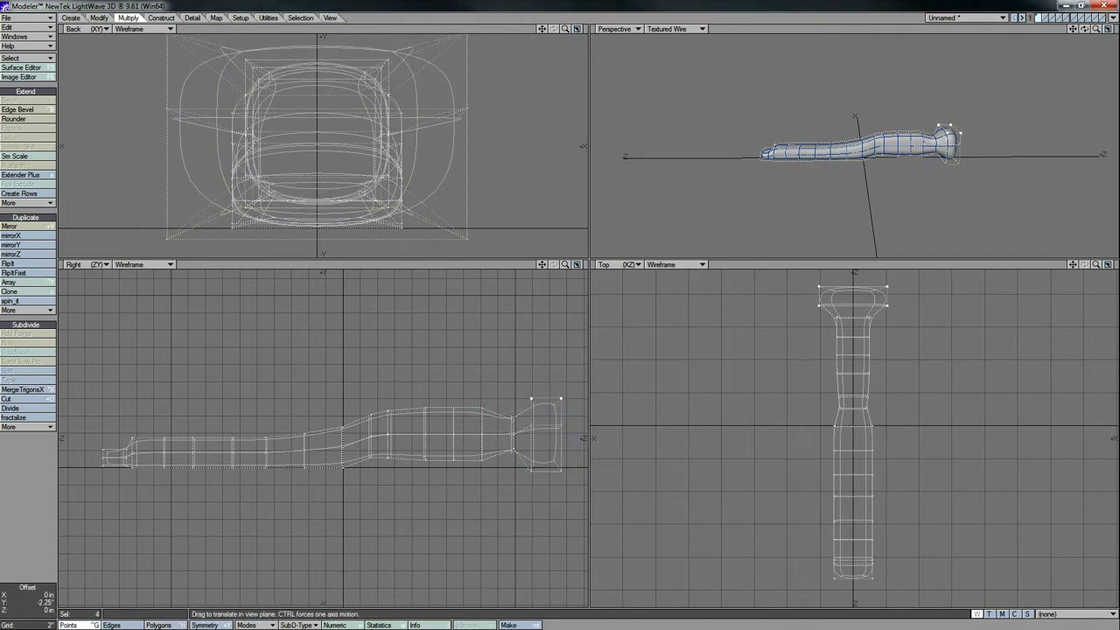
key(t)
drag(560, 402, 537, 476)
key(space)
key(/)
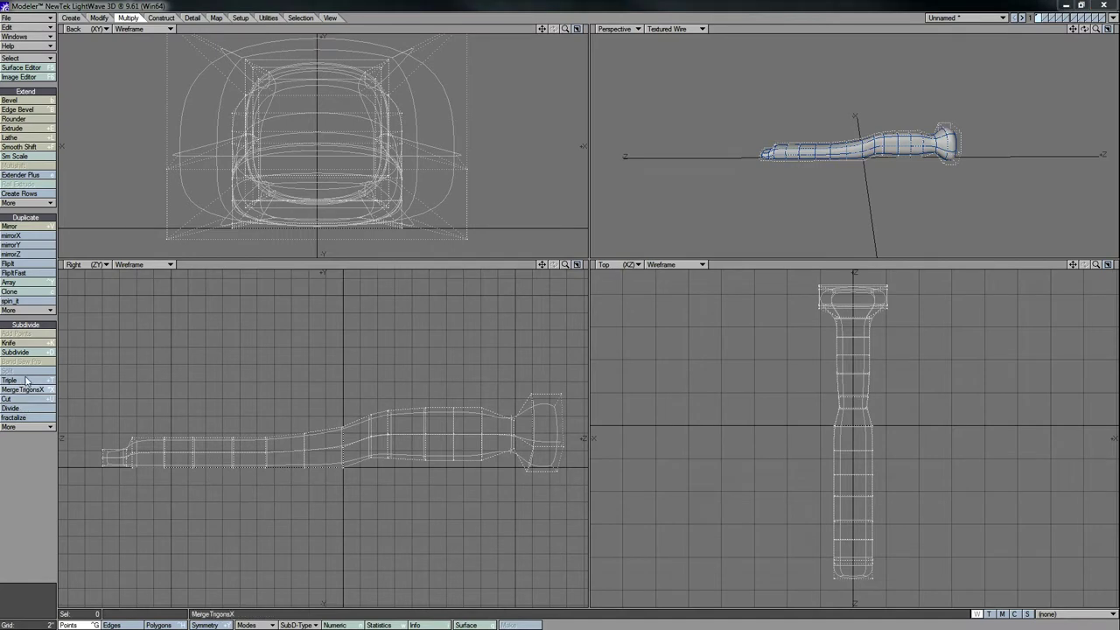
Make vertical Knife cuts across the narrow waist, the sloping mid-section, the neck and head, and the -Z section
click(16, 342)
drag(371, 406, 371, 501)
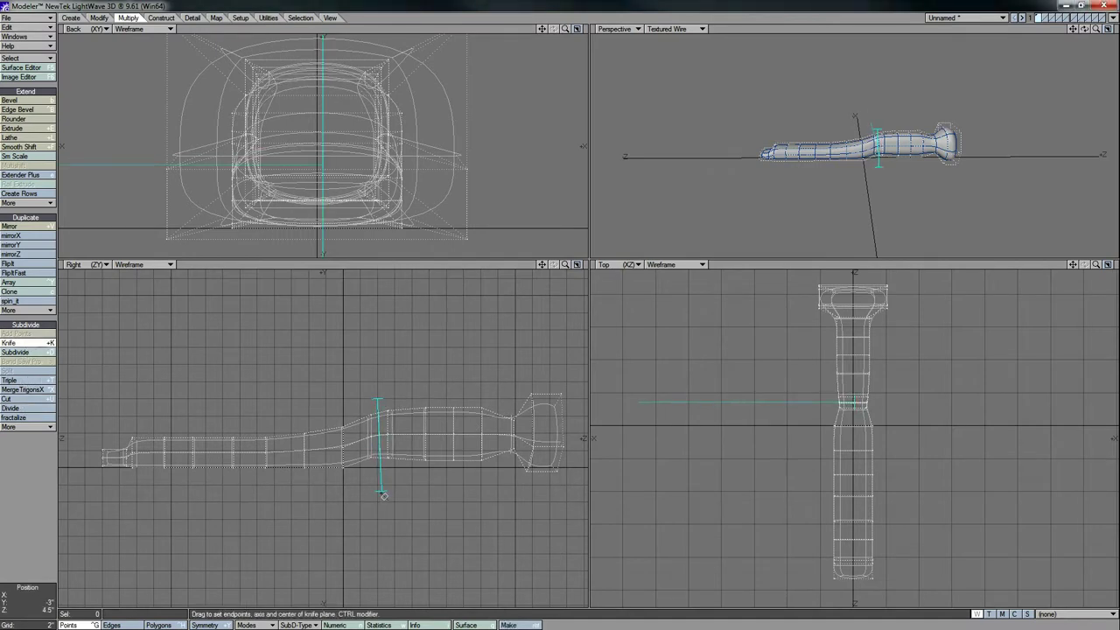
drag(320, 459, 313, 457)
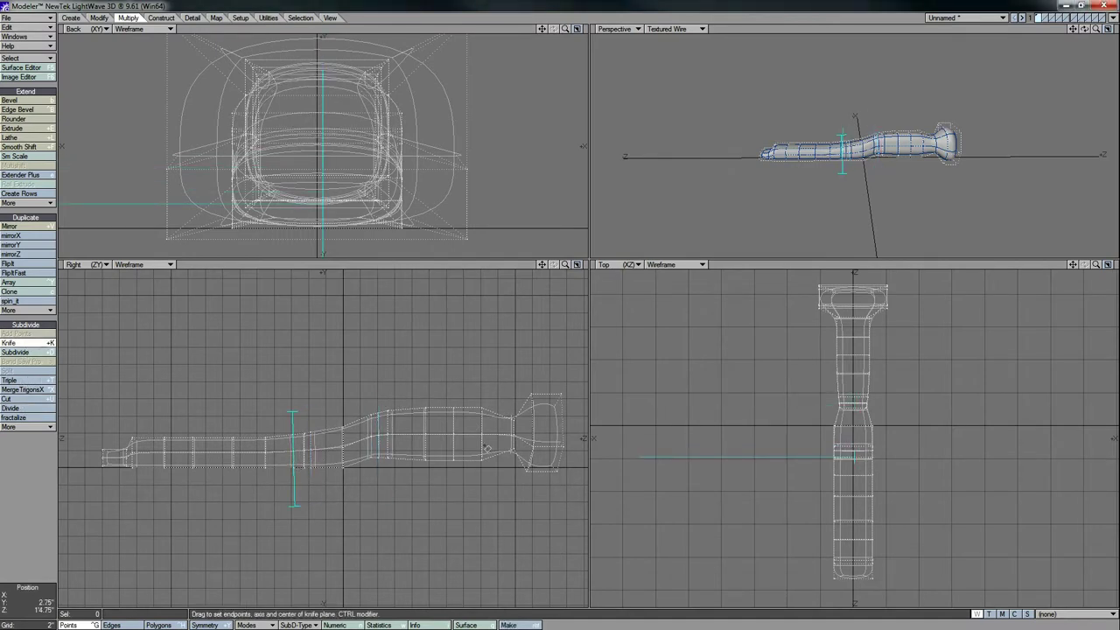
drag(487, 448, 210, 465)
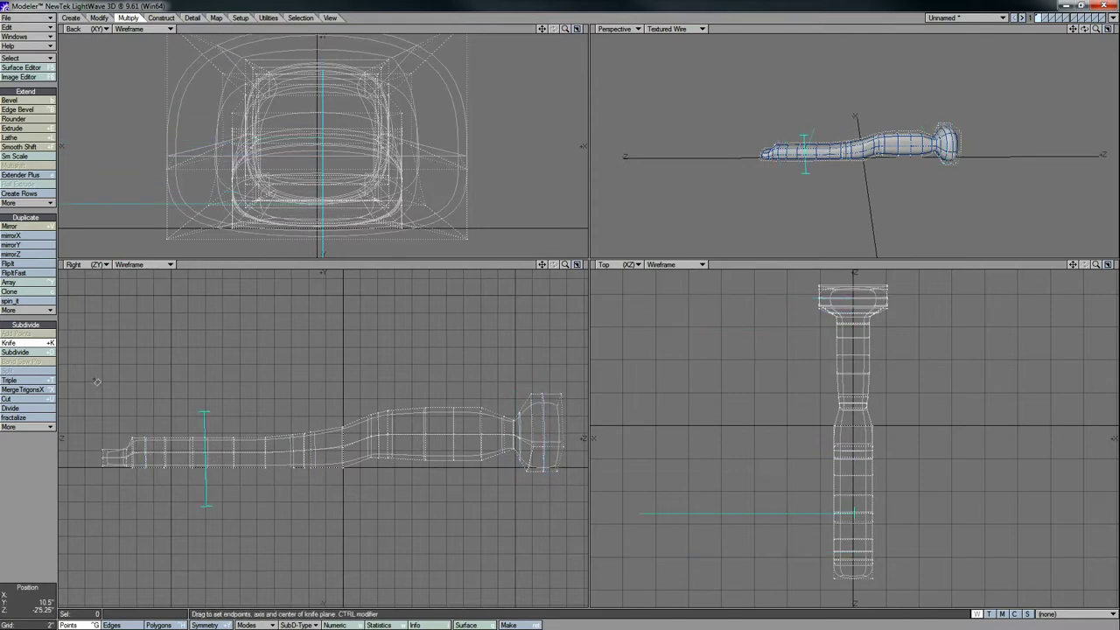
key(space)
Select the head's points and scale them narrower in width and slightly longer in the top view
key(a)
drag(1083, 28, 894, 276)
right_drag(811, 272, 903, 299)
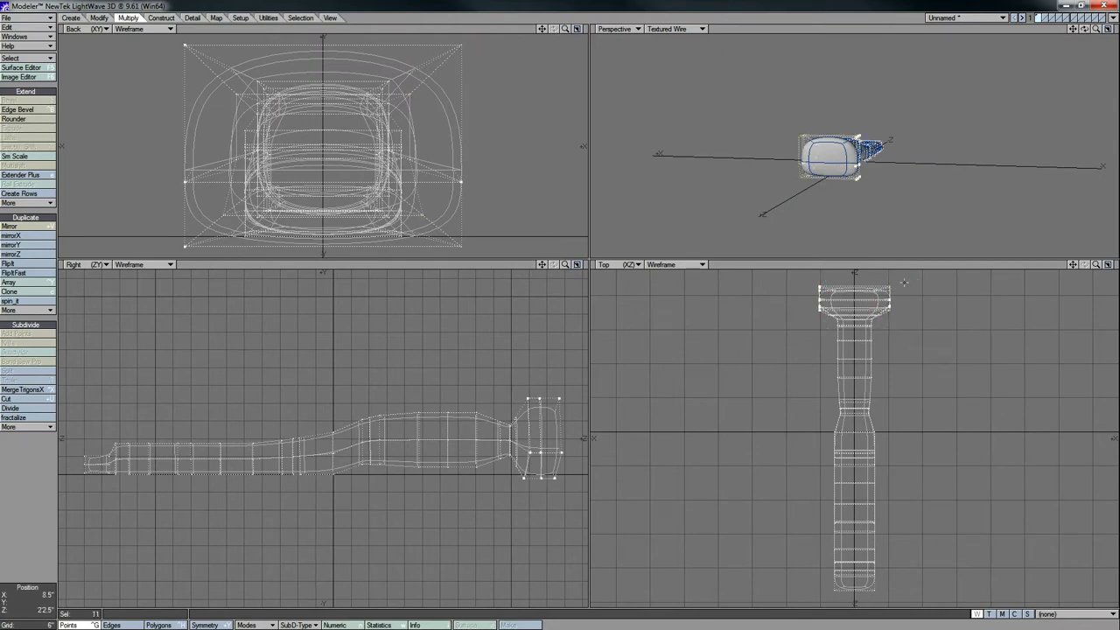
key(h)
drag(853, 308, 857, 314)
click(32, 472)
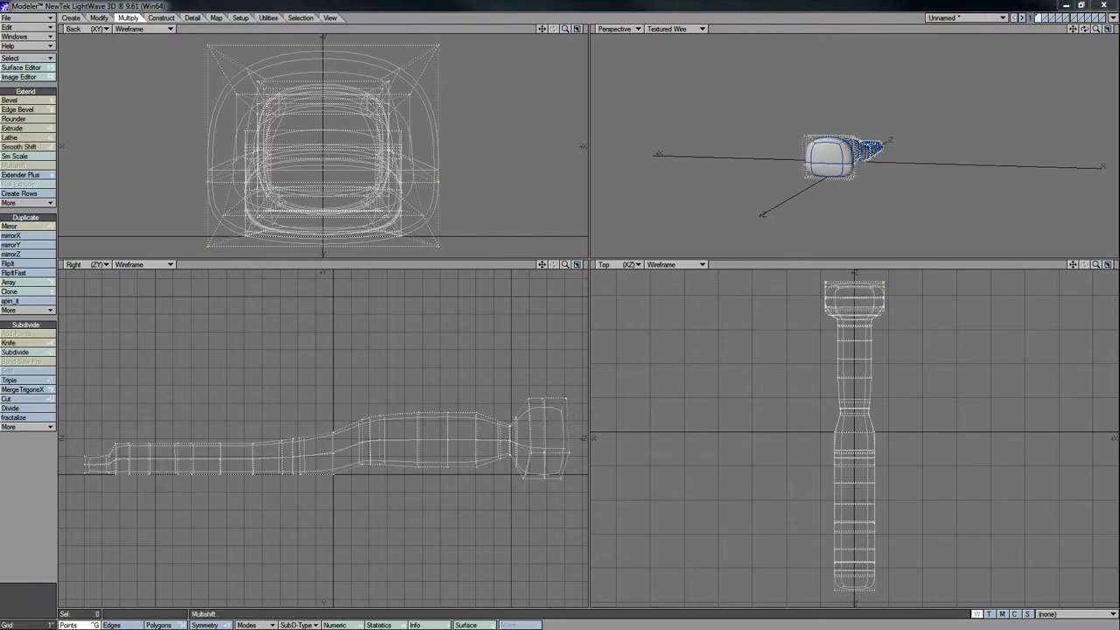
Cut a lengthwise loop down the body's vertical centre with Band Saw Pro, starting from the head's end polygons
click(162, 625)
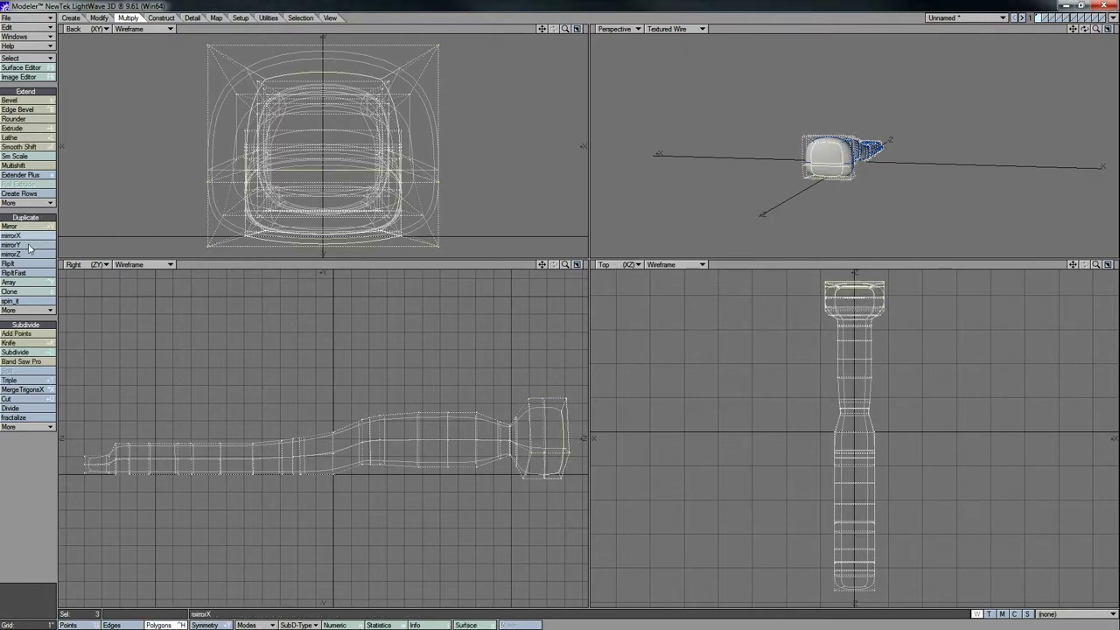
click(29, 364)
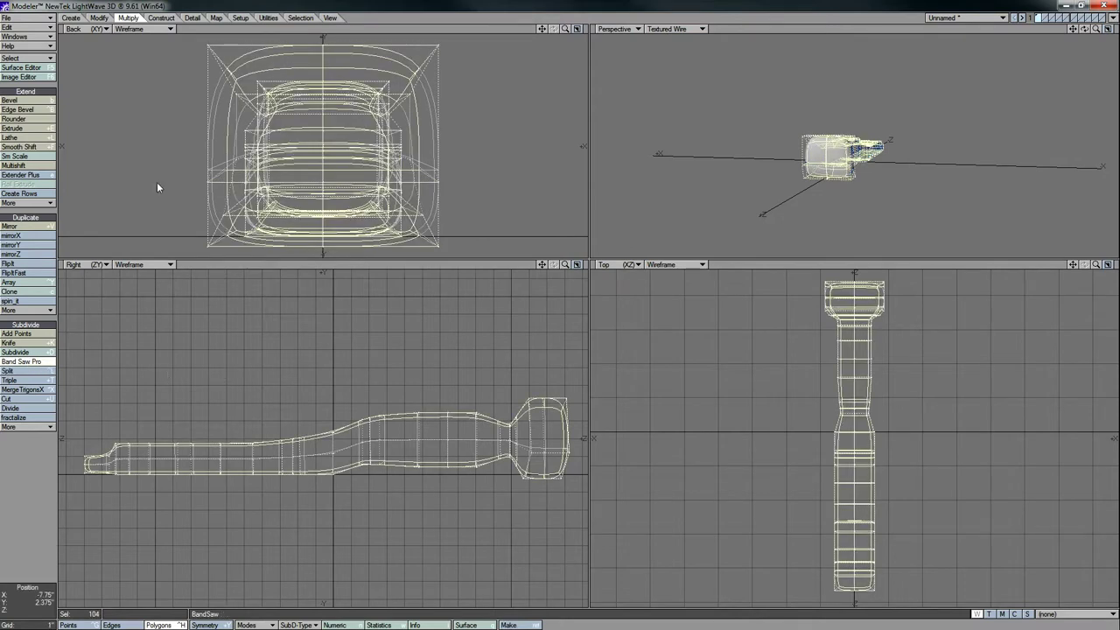
key(space)
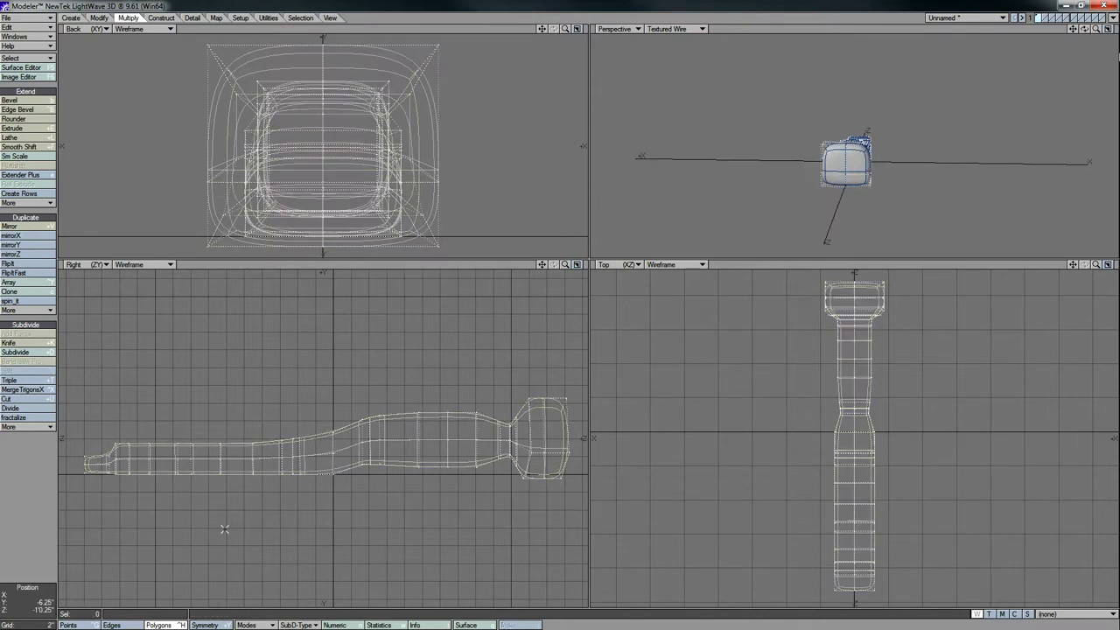
Scale down the head's points to make the head slightly shorter and narrower
mouse_move(560, 429)
mouse_down()
mouse_move(552, 407)
mouse_move(551, 463)
mouse_move(530, 456)
mouse_up()
key(b)
drag(350, 175, 309, 172)
key(ctrl+g)
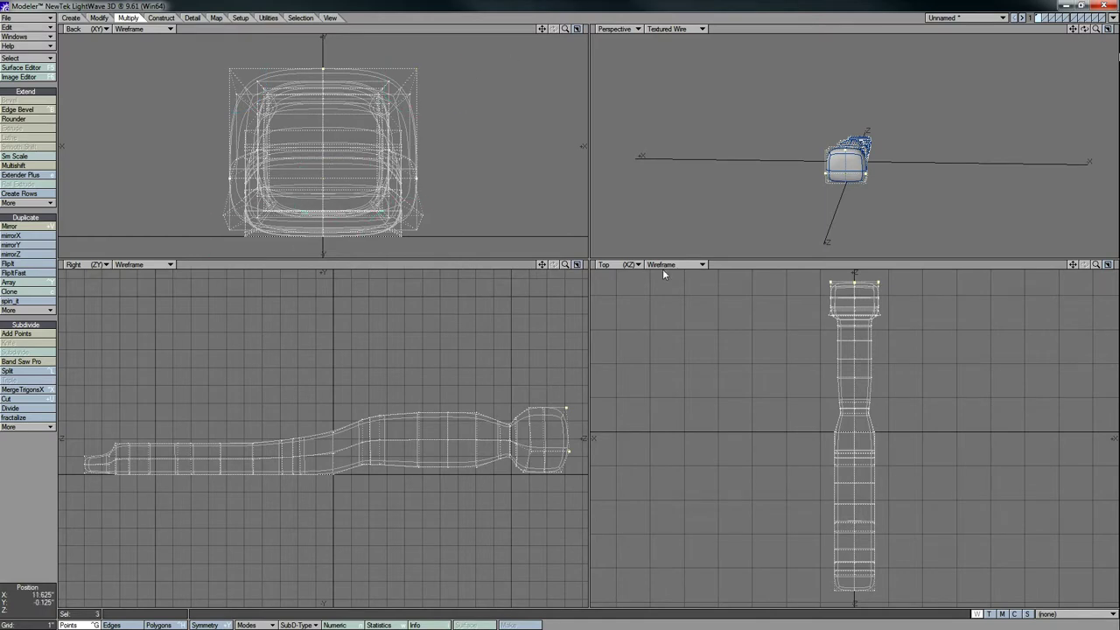
Stretch the head's mid-height side points outward in width, rounding its sides in the back view
key(h)
drag(434, 194, 464, 192)
key(ctrl+z)
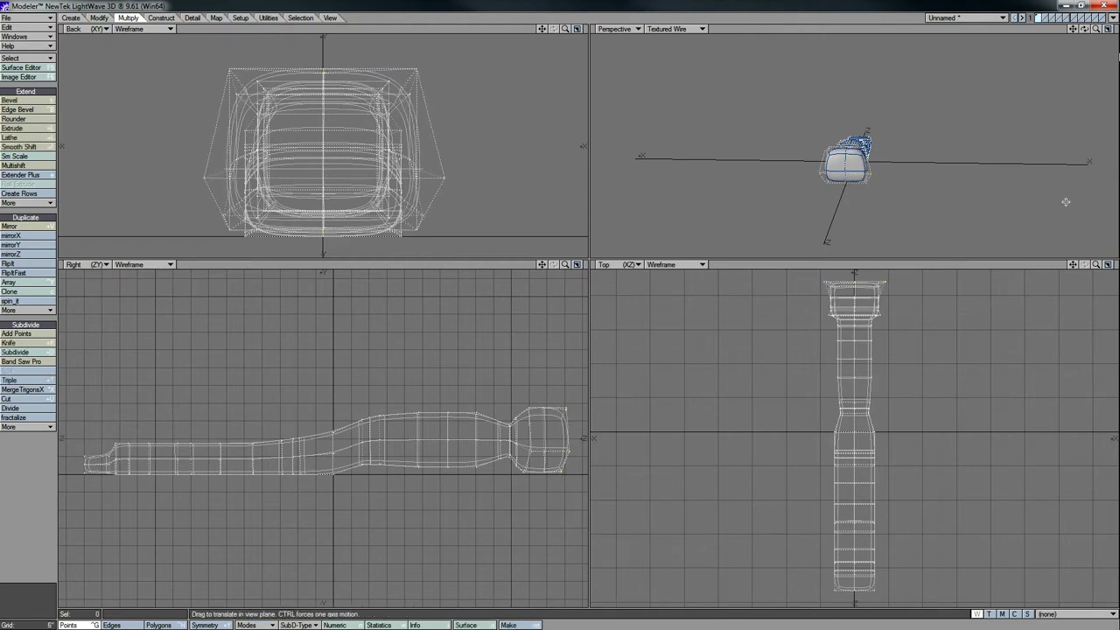
alt+drag(840, 140, 962, 122)
key(ctrl+z)
drag(1083, 30, 965, 85)
key(Tab)
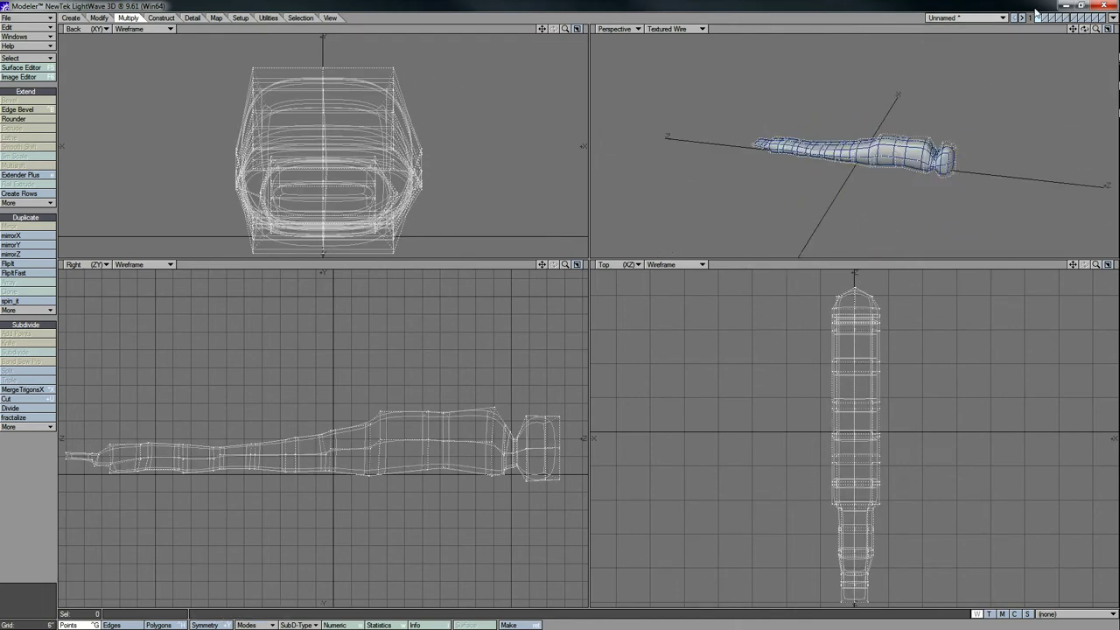
Subdivide the polygons of the dragonfly body on the second layer
key(2)
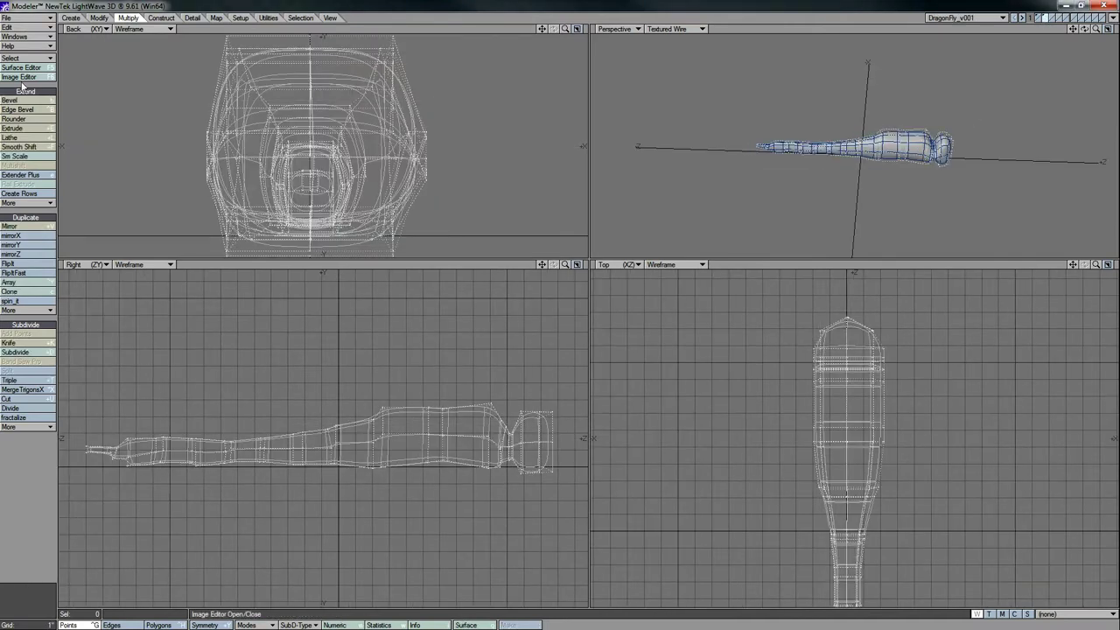
click(15, 352)
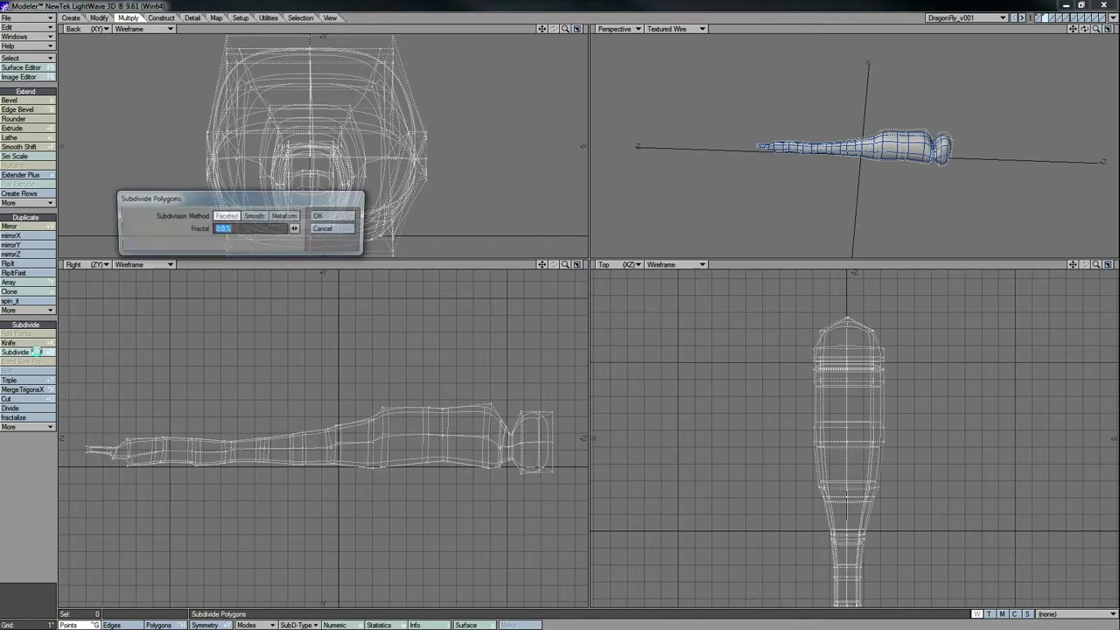
key(Return)
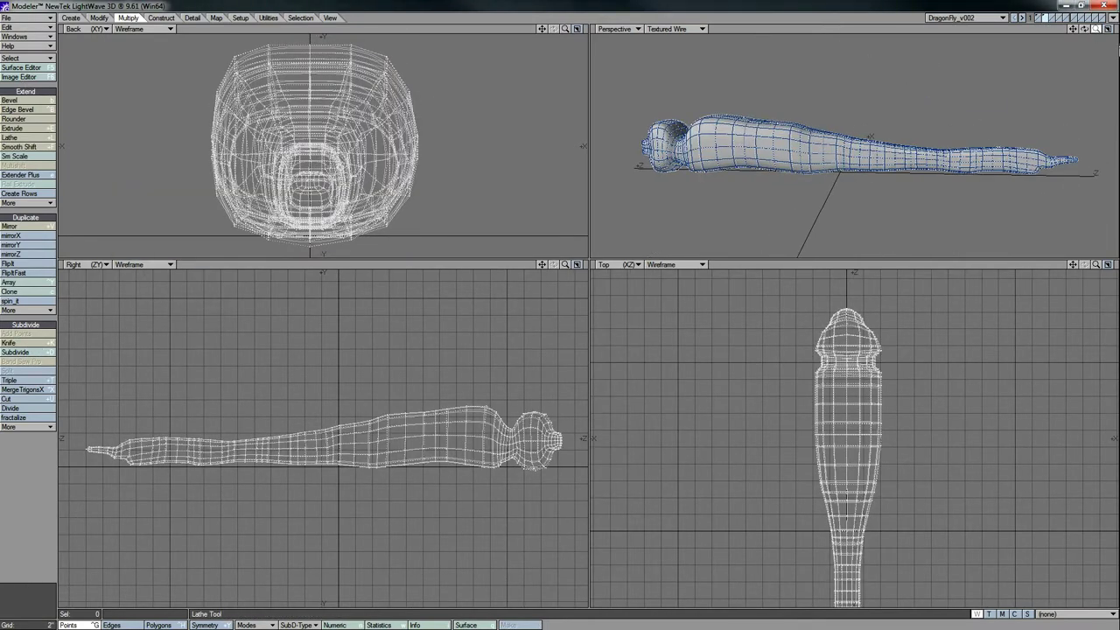
On an empty layer, draw an open, elongated wing outline with an 18-point Spline Draw curve in the top view
click(1085, 18)
click(1053, 17)
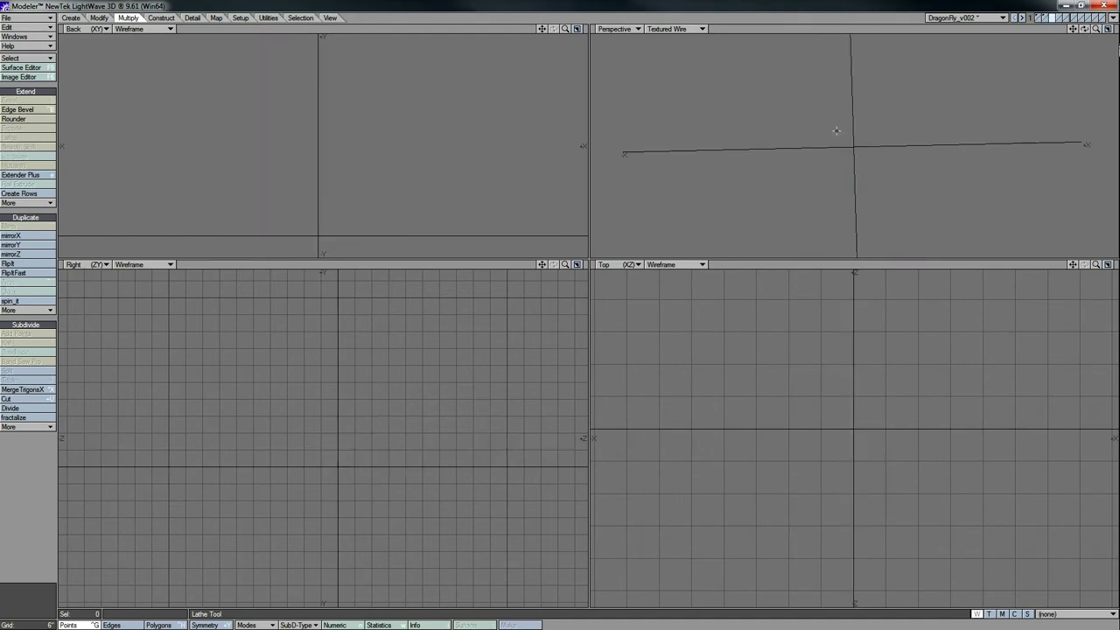
click(1047, 23)
drag(1084, 29, 1024, 48)
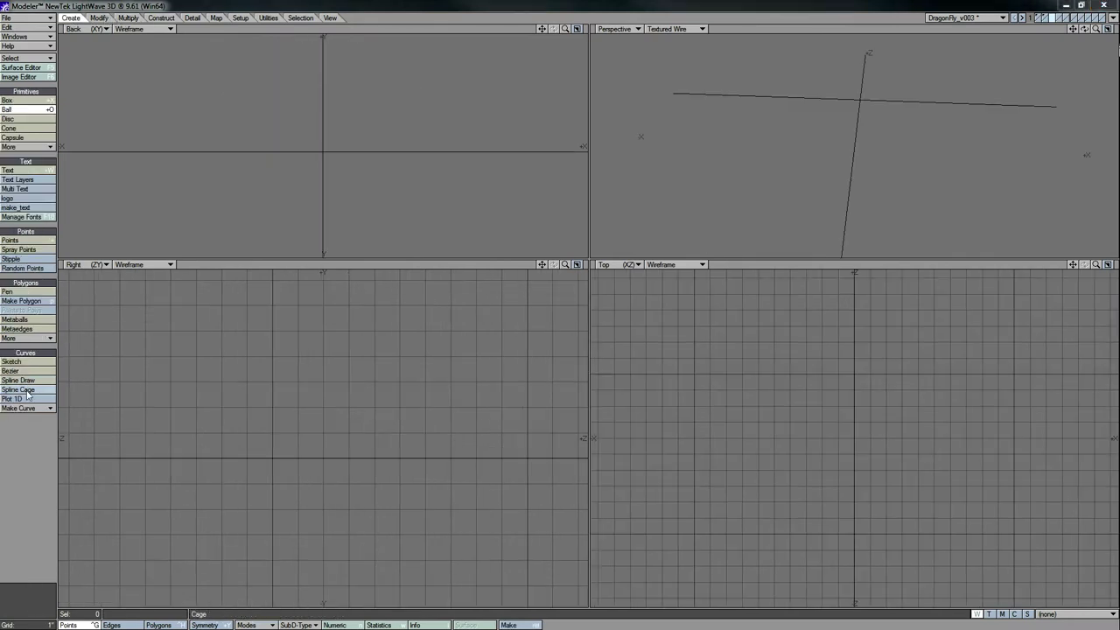
click(22, 381)
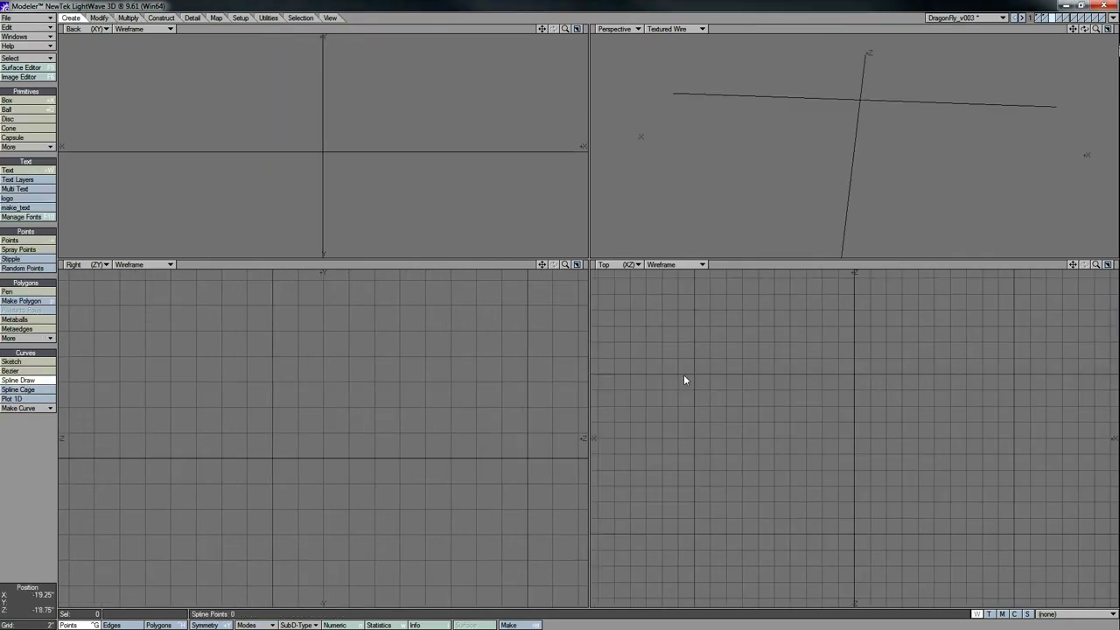
drag(818, 376, 984, 391)
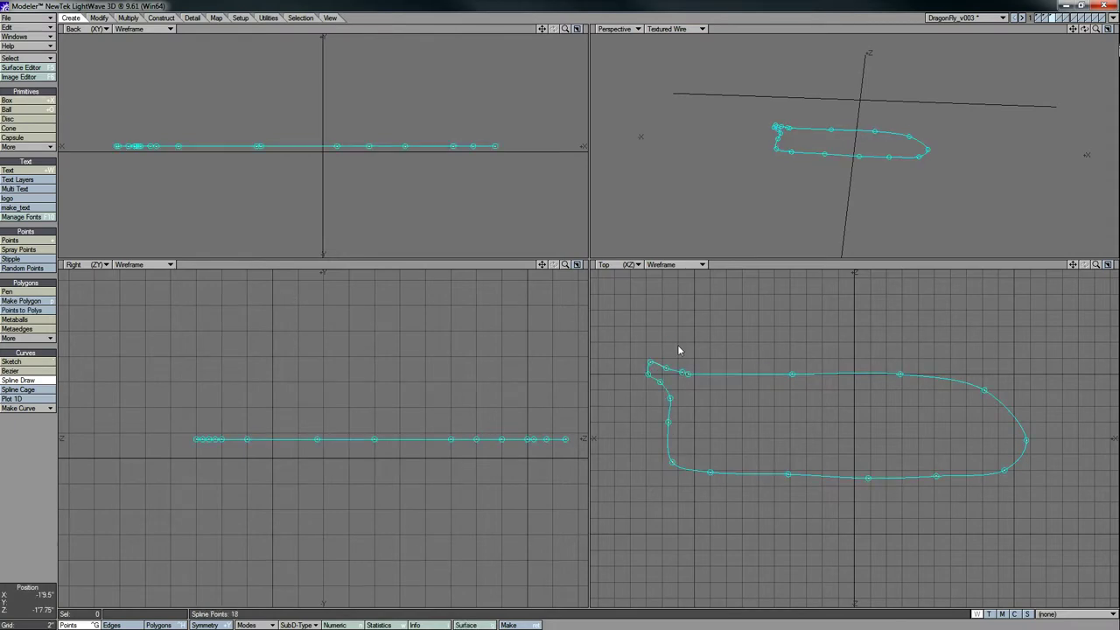
key(space)
key(space)
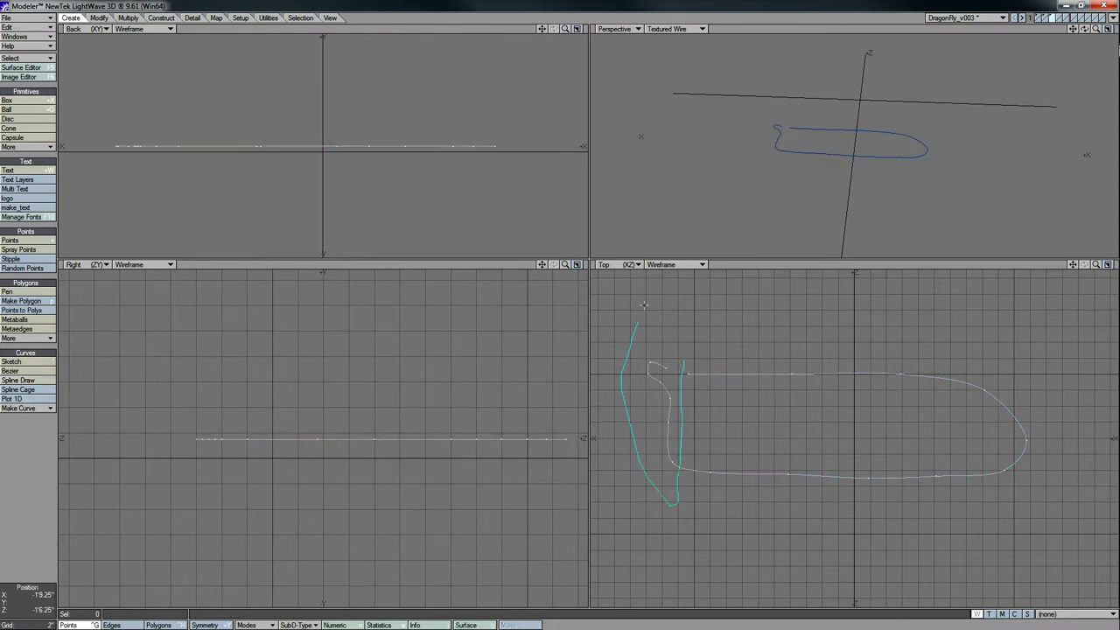
Lengthen the wing outline by moving its root points outward and its tip points away from the body, using the body as background
drag(643, 305, 644, 302)
click(1039, 21)
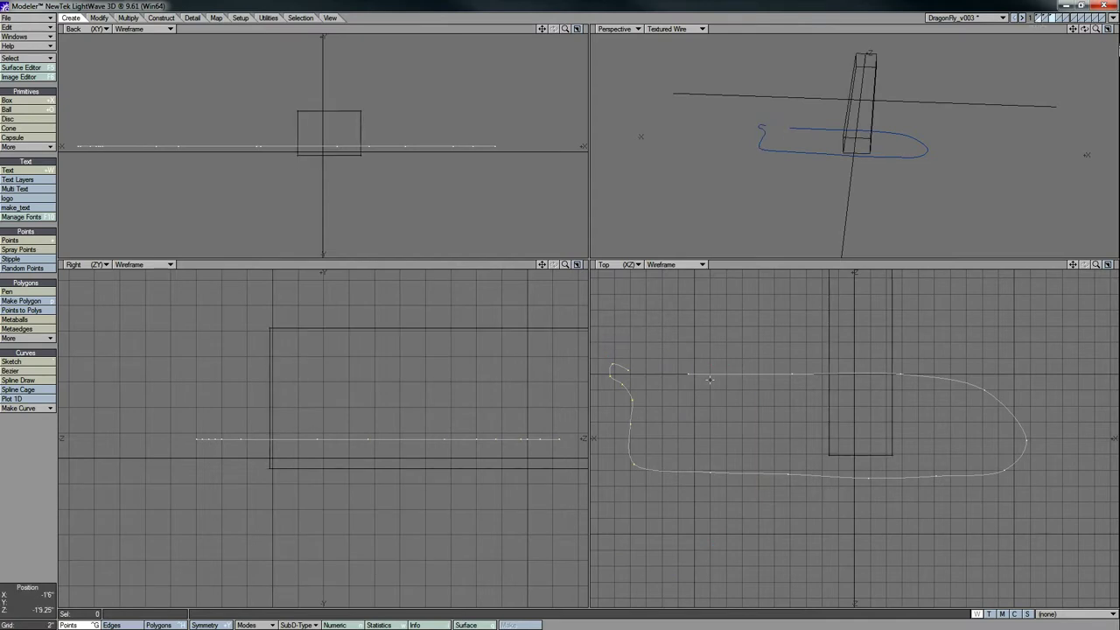
drag(691, 363, 990, 391)
drag(1054, 437, 1077, 428)
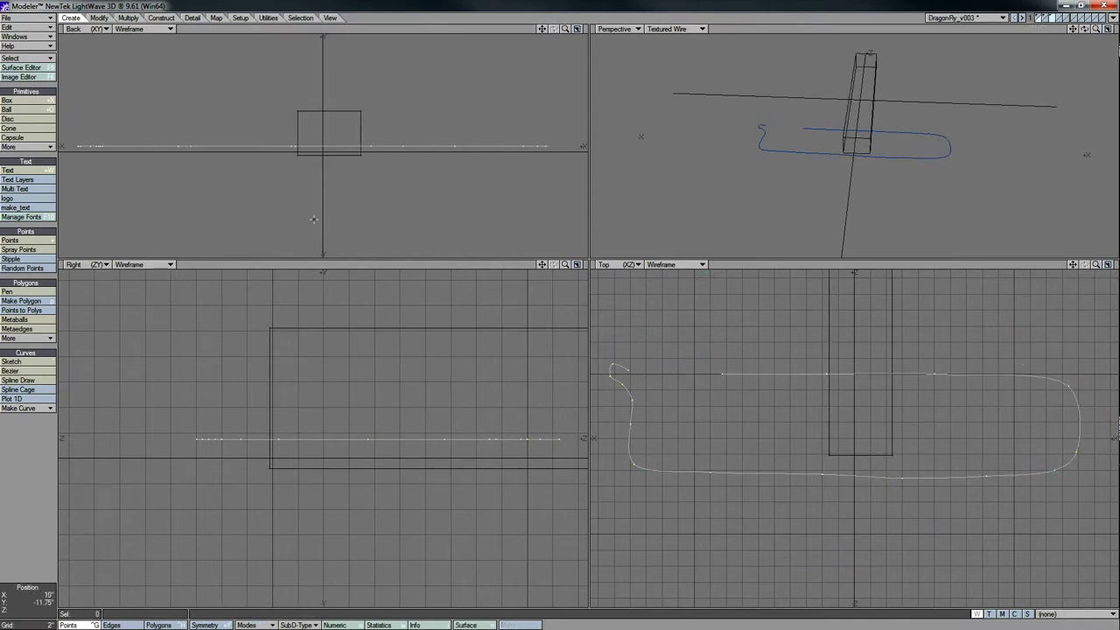
Reposition the wing curve's points to even out the front edge, round the tip and bulge the rear edge outward
mouse_move(950, 352)
mouse_down()
mouse_move(921, 389)
mouse_move(870, 382)
mouse_up()
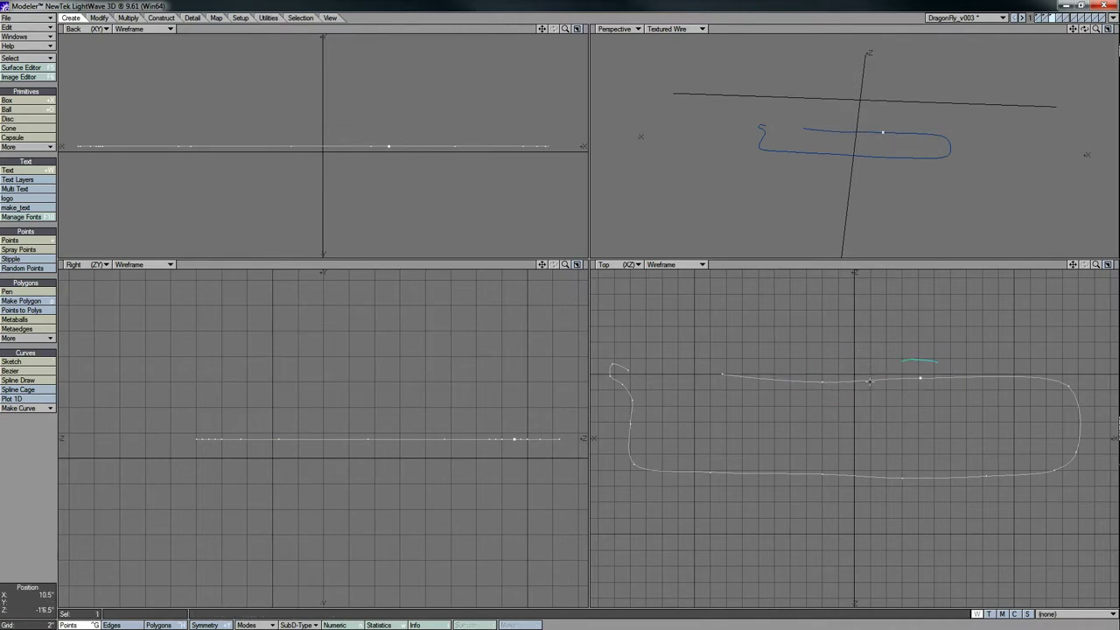
mouse_move(1067, 372)
mouse_down()
mouse_move(1011, 380)
mouse_move(1091, 382)
mouse_up()
drag(1085, 445, 1057, 385)
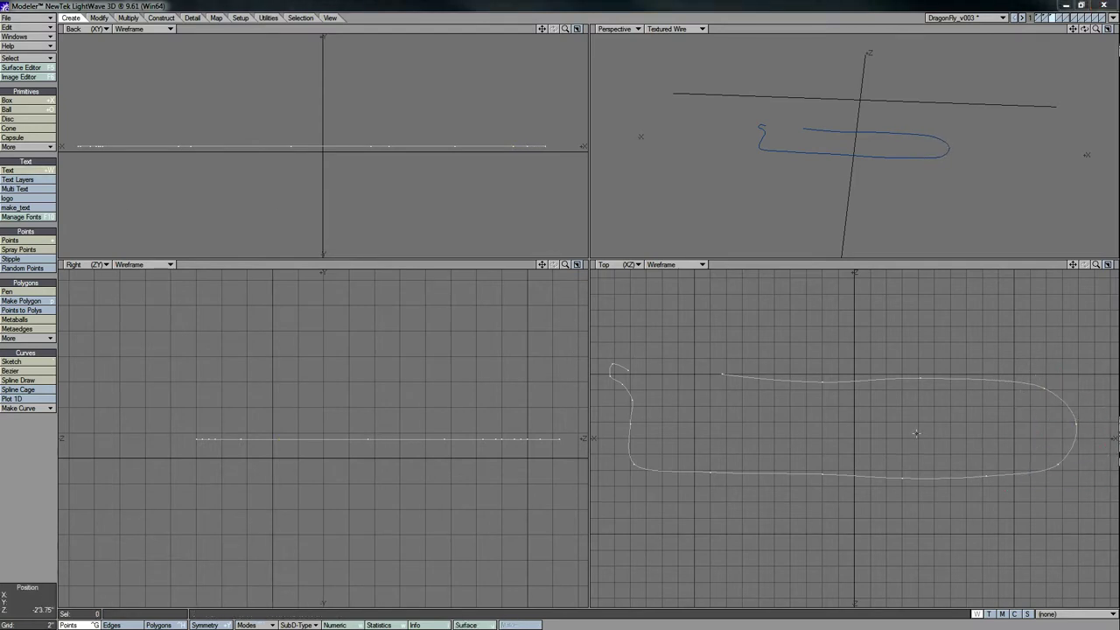
click(1003, 473)
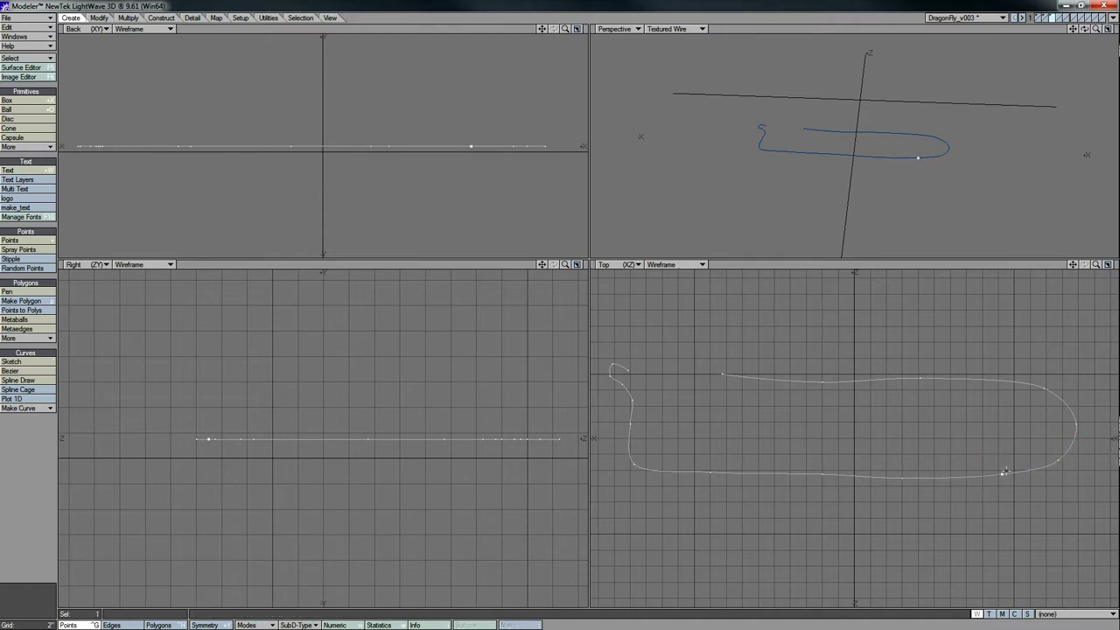
mouse_move(908, 437)
mouse_down()
mouse_move(818, 473)
mouse_move(804, 503)
mouse_up()
mouse_move(822, 430)
right_down()
mouse_move(804, 389)
mouse_move(770, 406)
right_up()
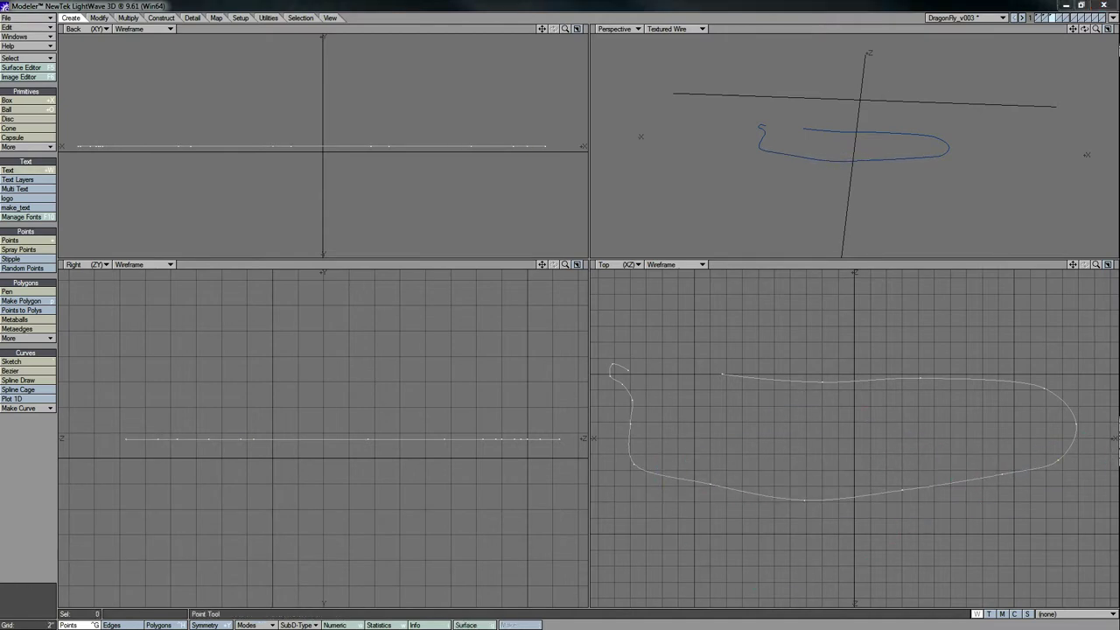
Select the wing tip's points and stretch them slightly outward to make the tip more pointed
mouse_move(1050, 398)
right_down()
mouse_move(1071, 416)
mouse_move(1093, 468)
right_up()
key(h)
drag(1076, 428, 1082, 424)
key(space)
key(slash)
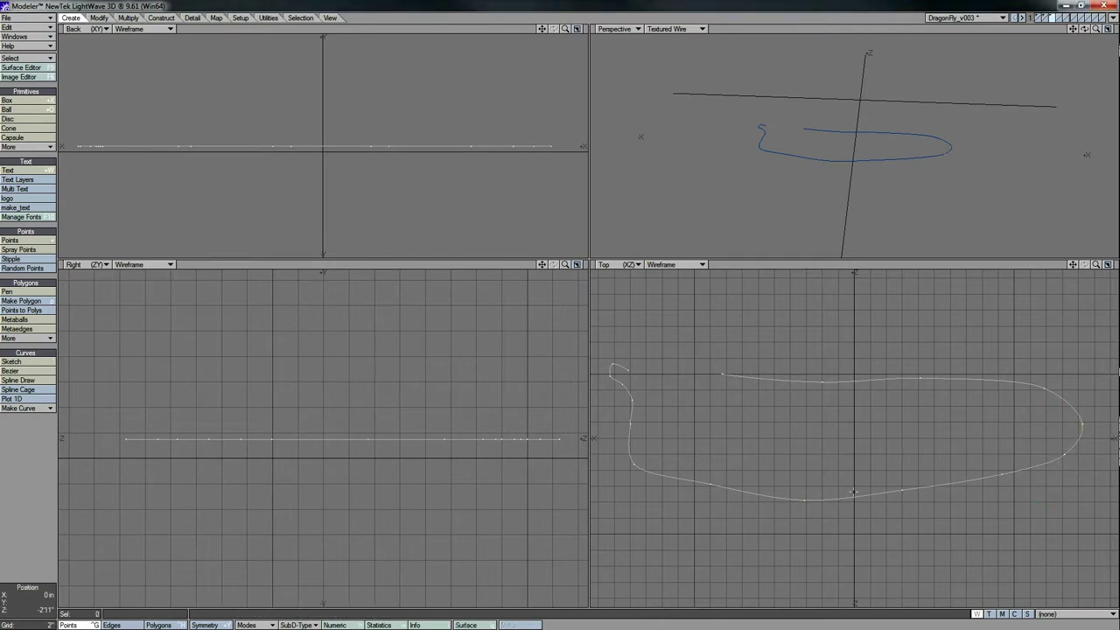
Select the points on the wing outline's root side and move them slightly outward
key(t)
mouse_move(717, 490)
right_down()
mouse_move(665, 525)
mouse_move(604, 350)
right_up()
drag(638, 420, 628, 416)
key(space)
key(slash)
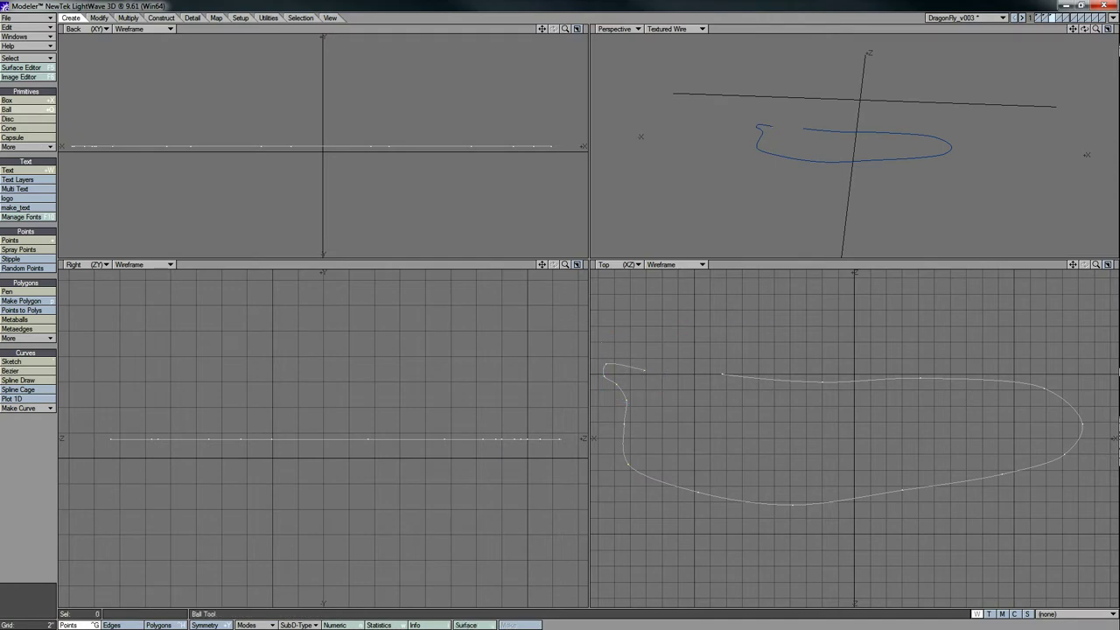
Move the root end's points toward the curve's start to narrow the gap and smooth the root corner
right_drag(697, 500, 677, 444)
right_drag(651, 348, 649, 359)
key(t)
drag(649, 359, 701, 361)
key(space)
key(slash)
mouse_move(735, 348)
right_down()
mouse_move(704, 343)
mouse_move(651, 360)
right_up()
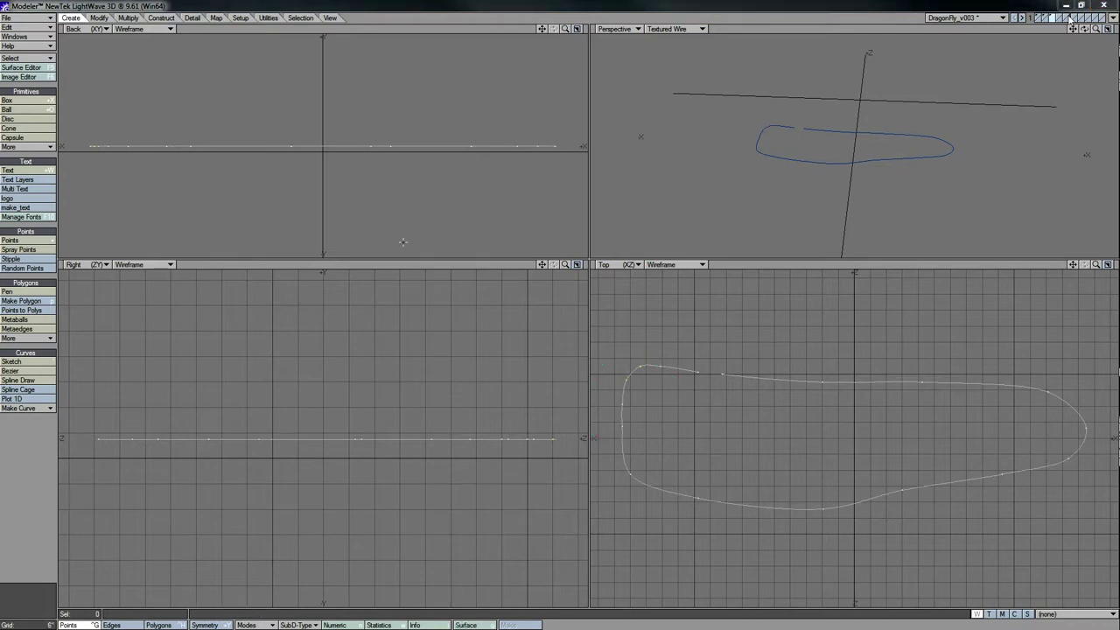
On an empty layer with the wing curve as background, create a six-sided disc about 0.5 inches across in the side view
click(1069, 17)
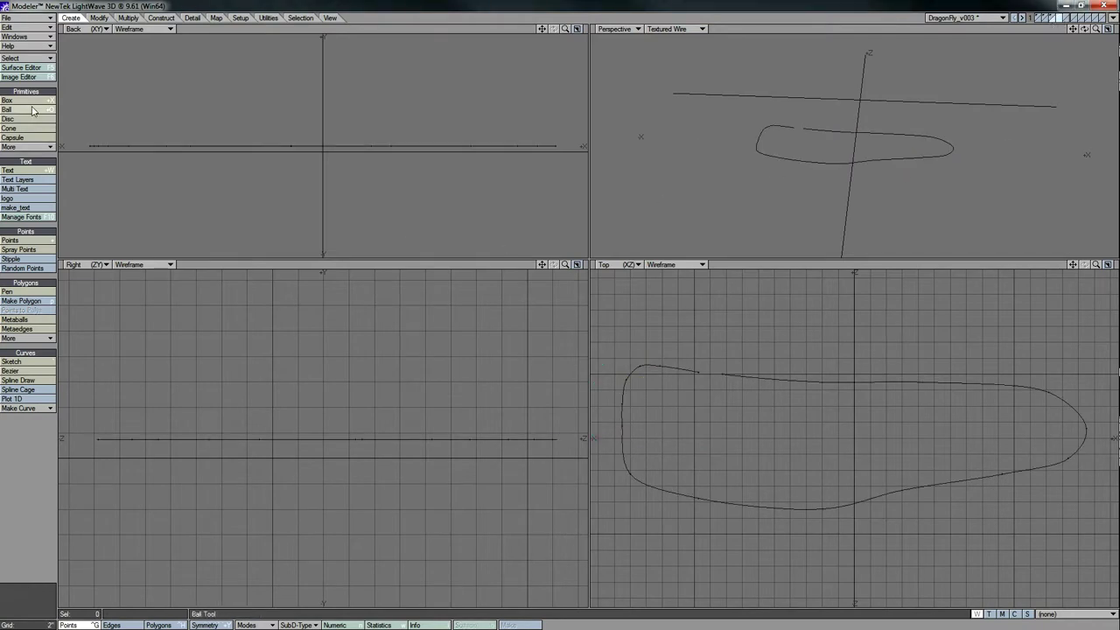
click(17, 118)
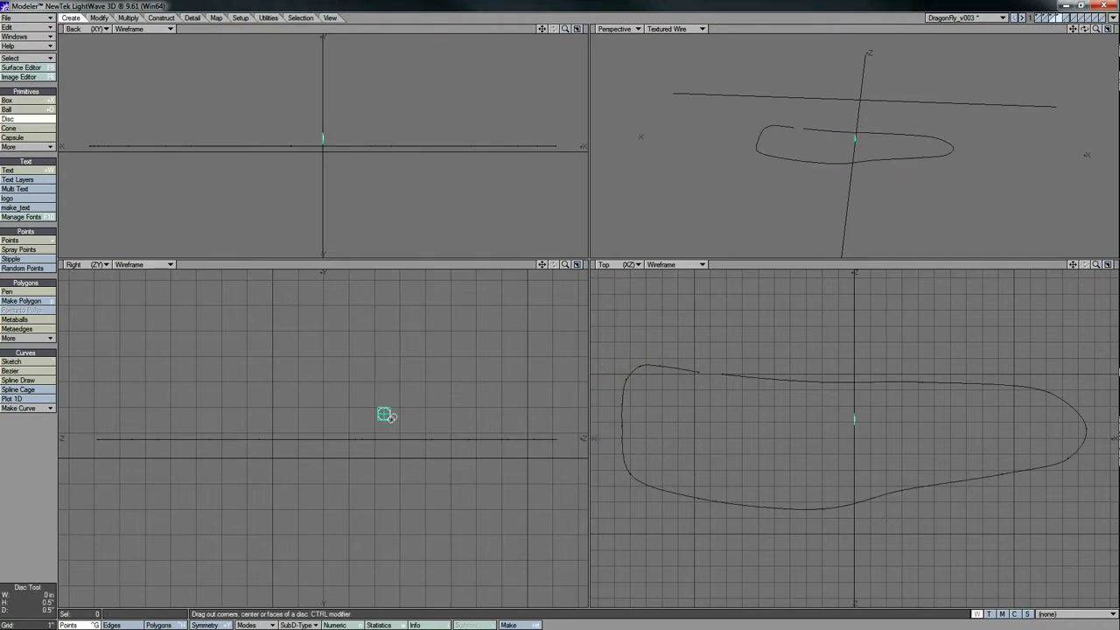
ctrl+alt+drag(383, 413, 412, 401)
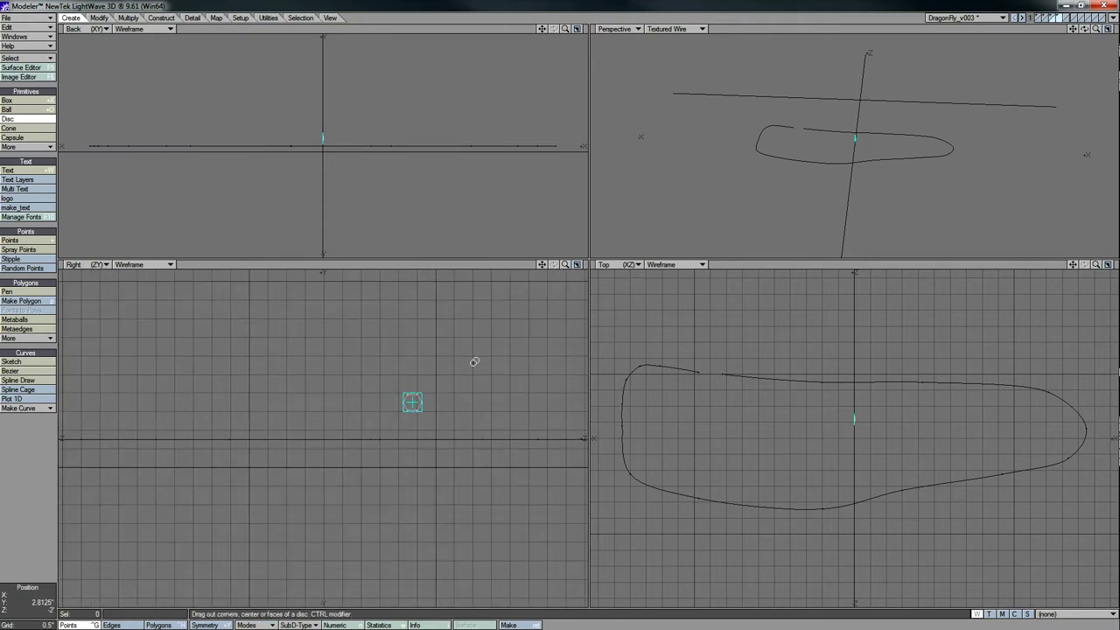
Move the disc onto the wing curve's open start, rotate it perpendicular to the curve and centre it on the curve's height
key(t)
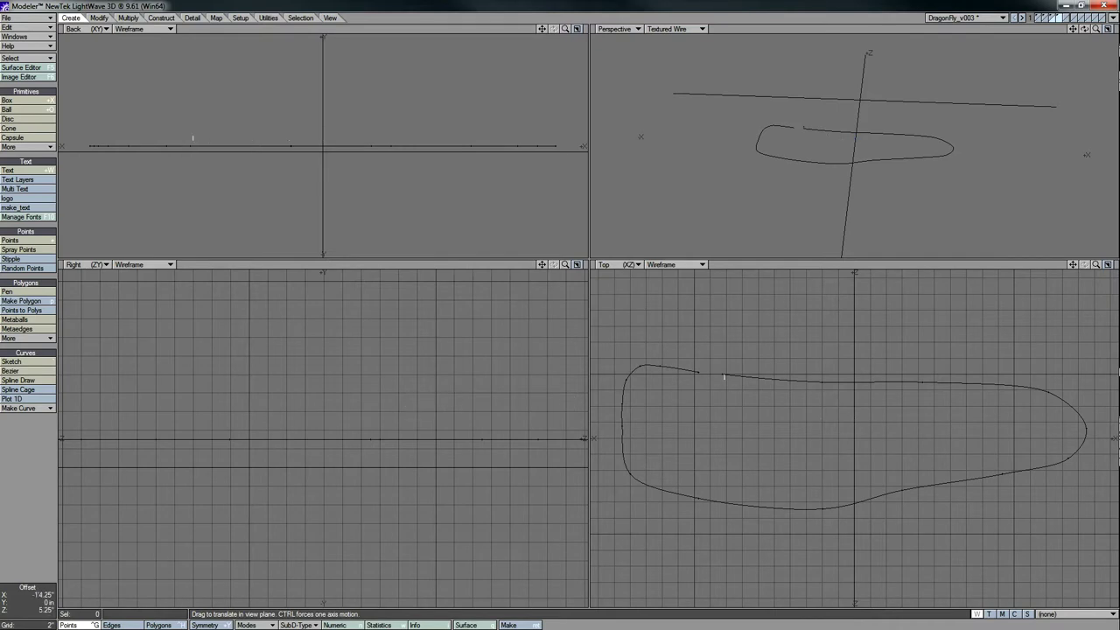
scroll(882, 506, down, 5)
key(ctrl+h)
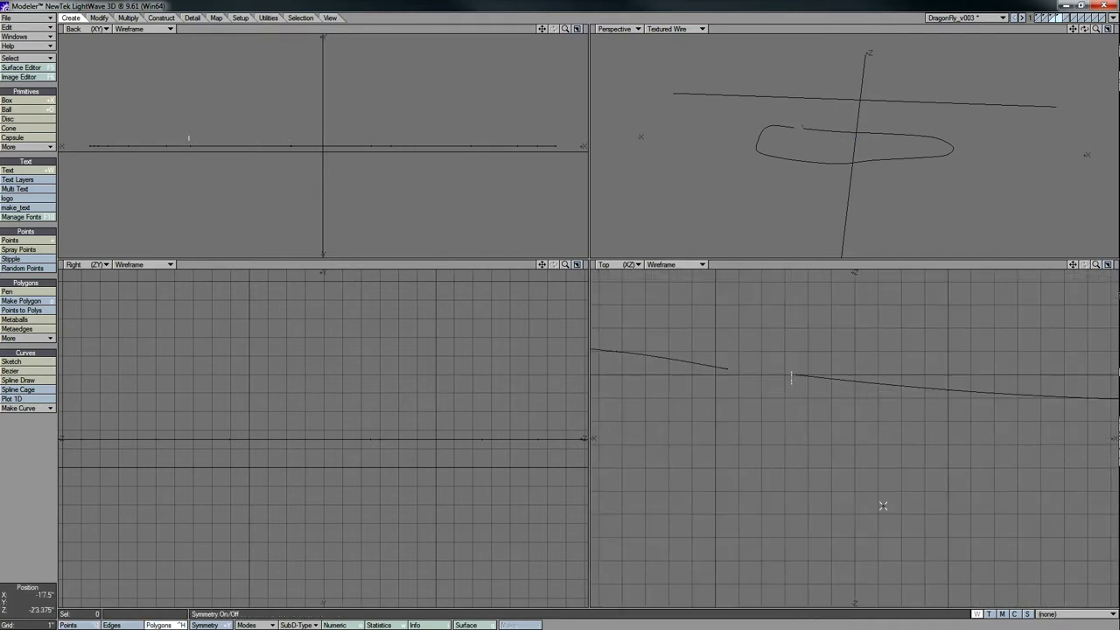
scroll(888, 408, up, 3)
scroll(889, 408, down, 3)
key(y)
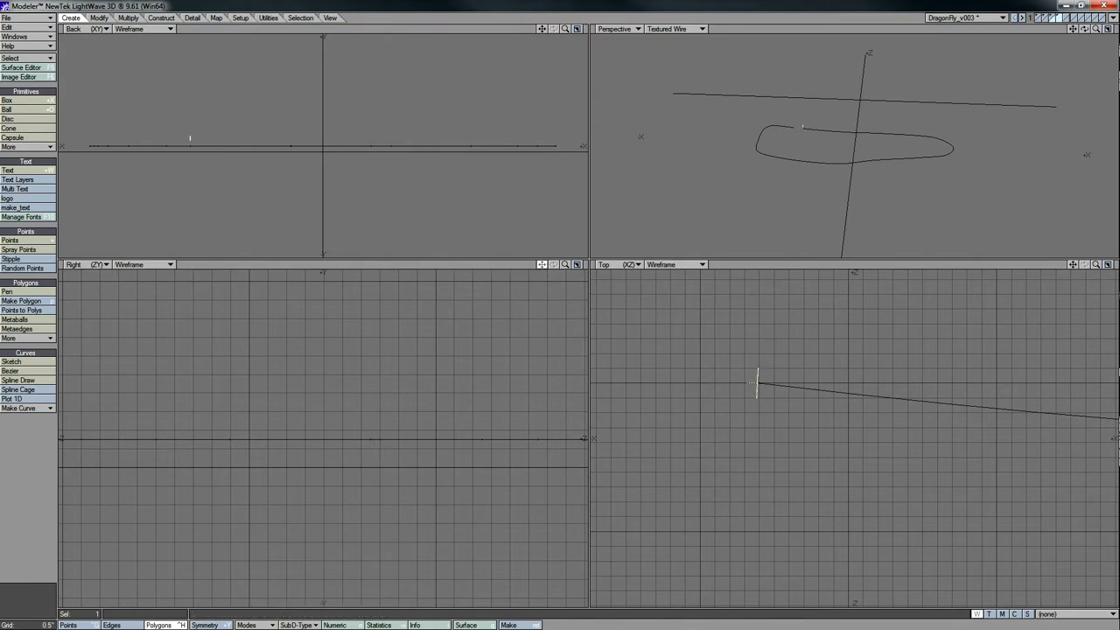
scroll(262, 367, down, 3)
key(t)
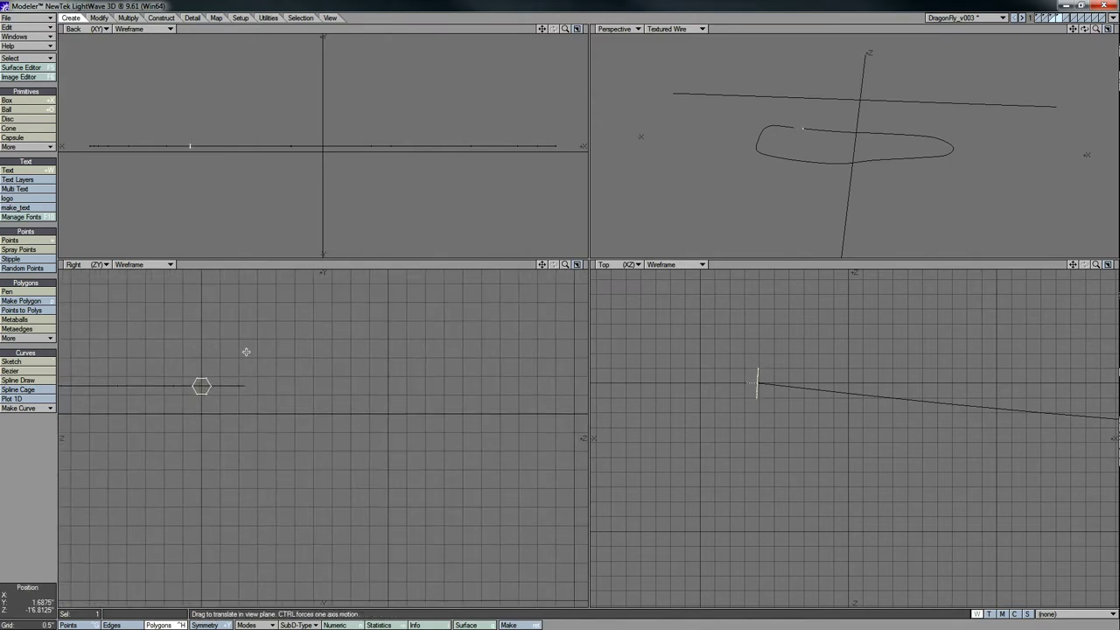
Rail Extrude the disc along the background wing curve to form a tube
click(129, 18)
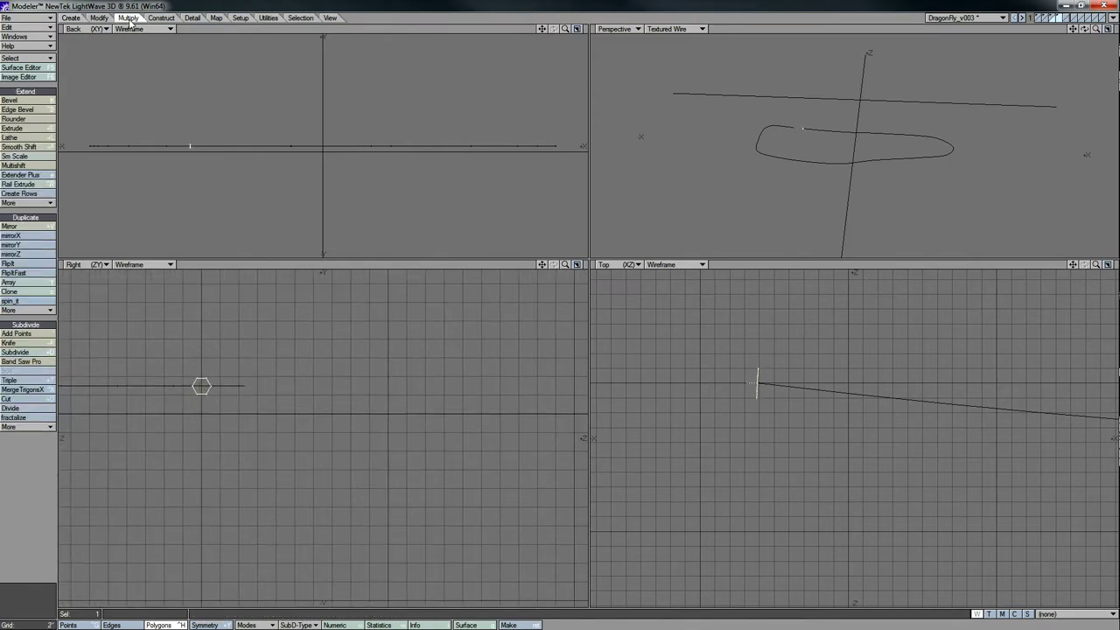
click(29, 187)
click(343, 217)
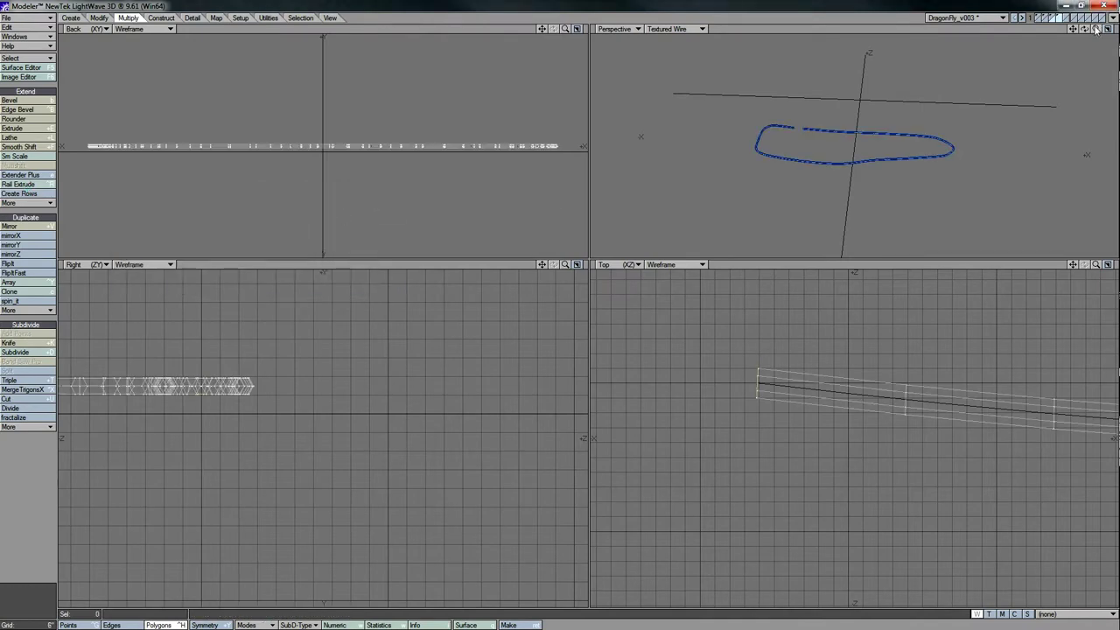
Select the two facing end polygons of the wing tube and bridge them to close the gap
drag(1095, 28, 1086, 30)
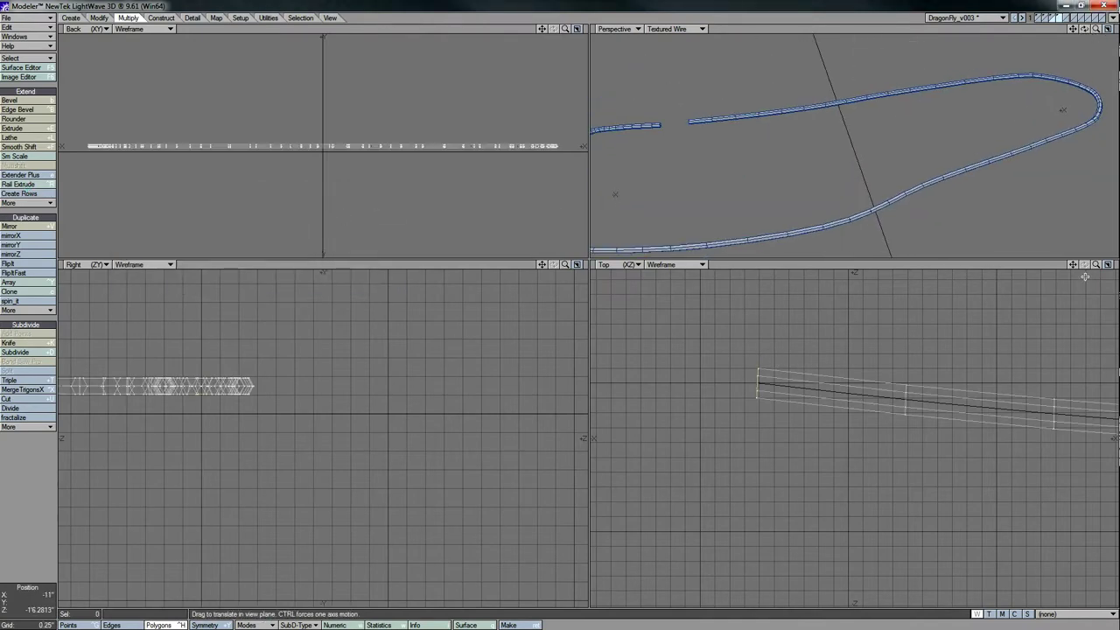
drag(1084, 276, 652, 345)
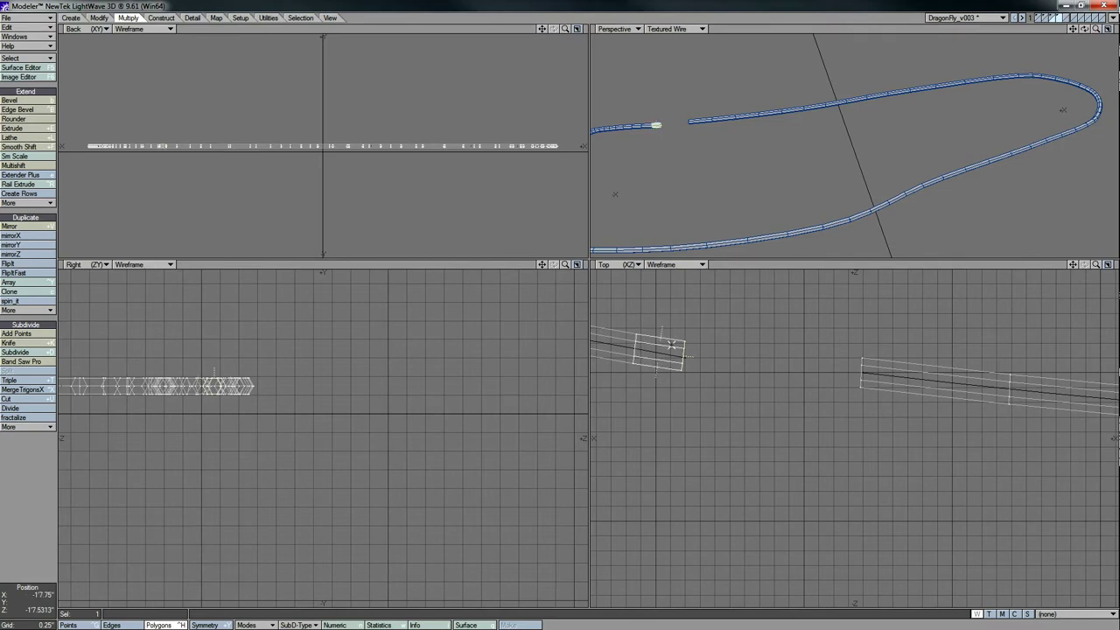
drag(683, 355, 798, 362)
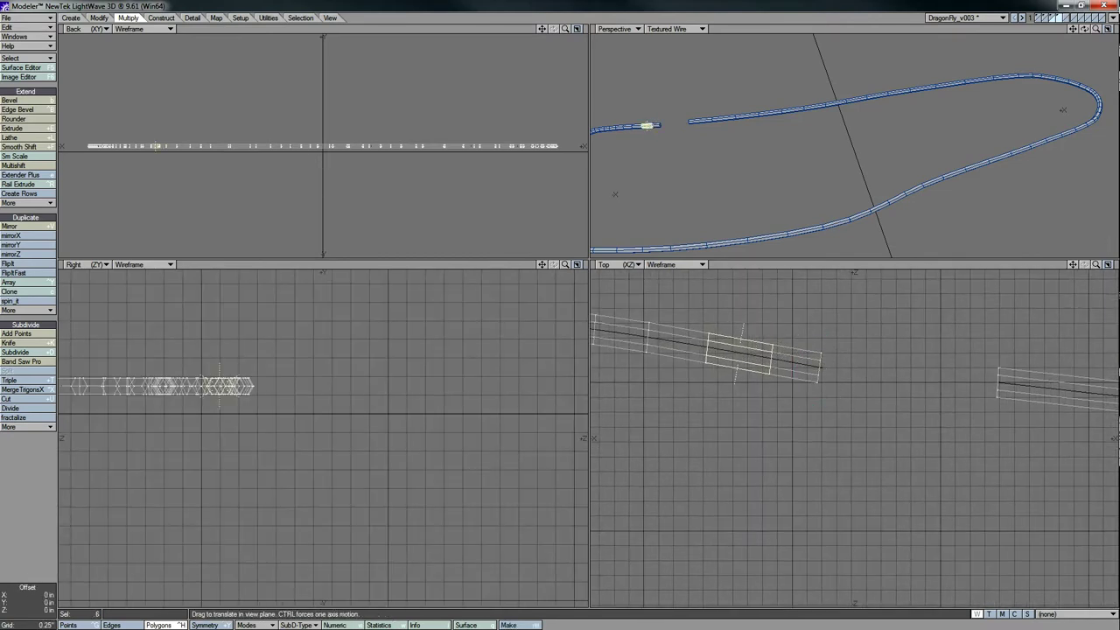
mouse_move(792, 302)
right_down()
mouse_move(809, 385)
mouse_move(818, 341)
right_up()
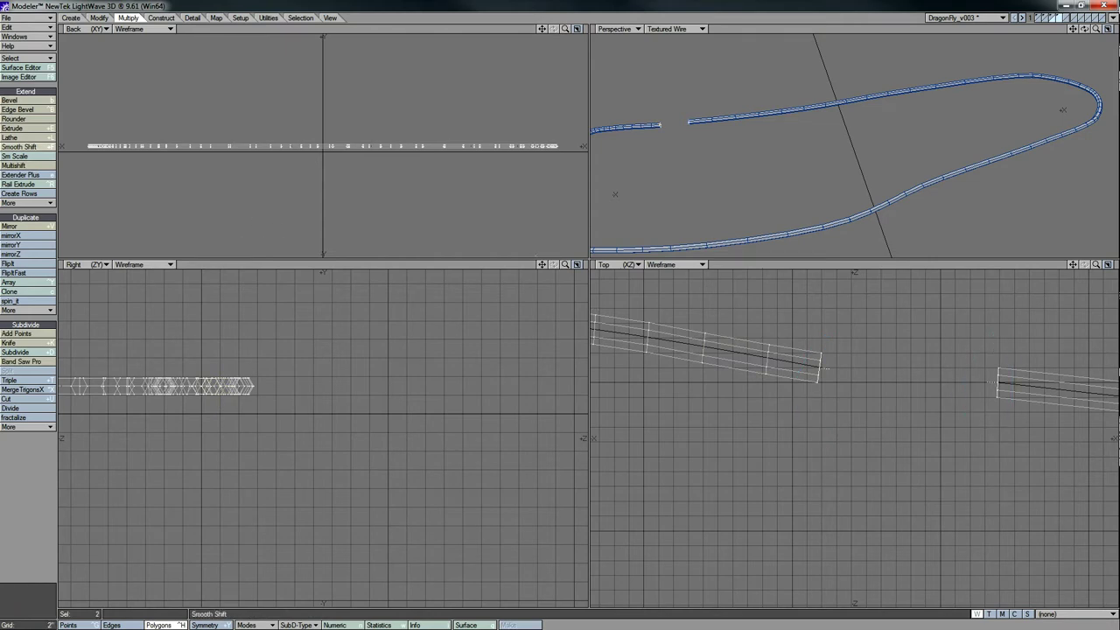
click(161, 18)
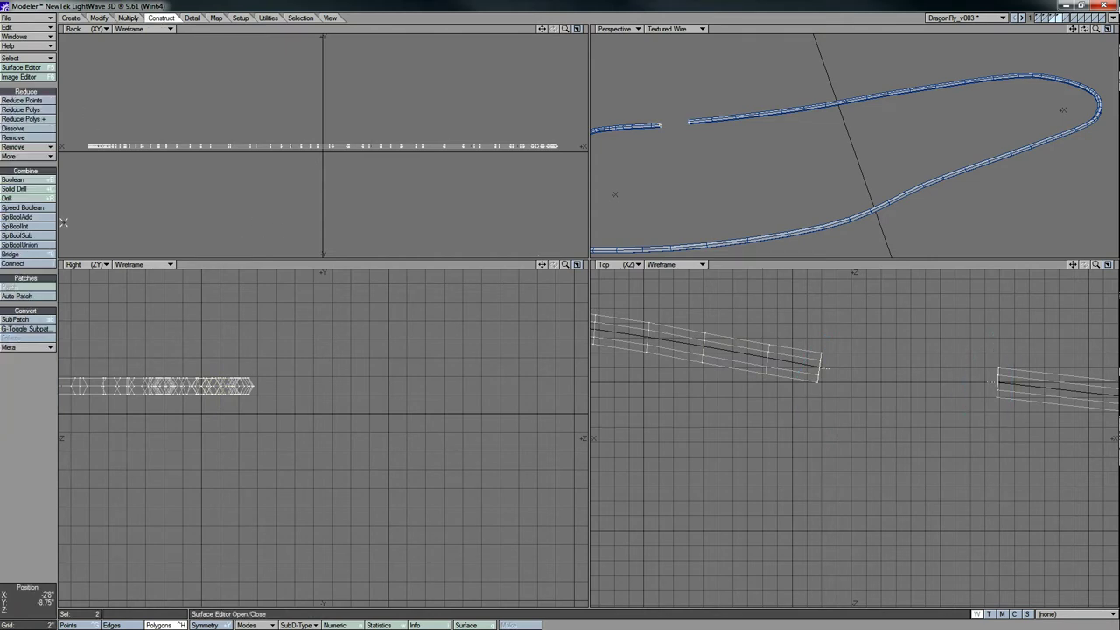
click(32, 257)
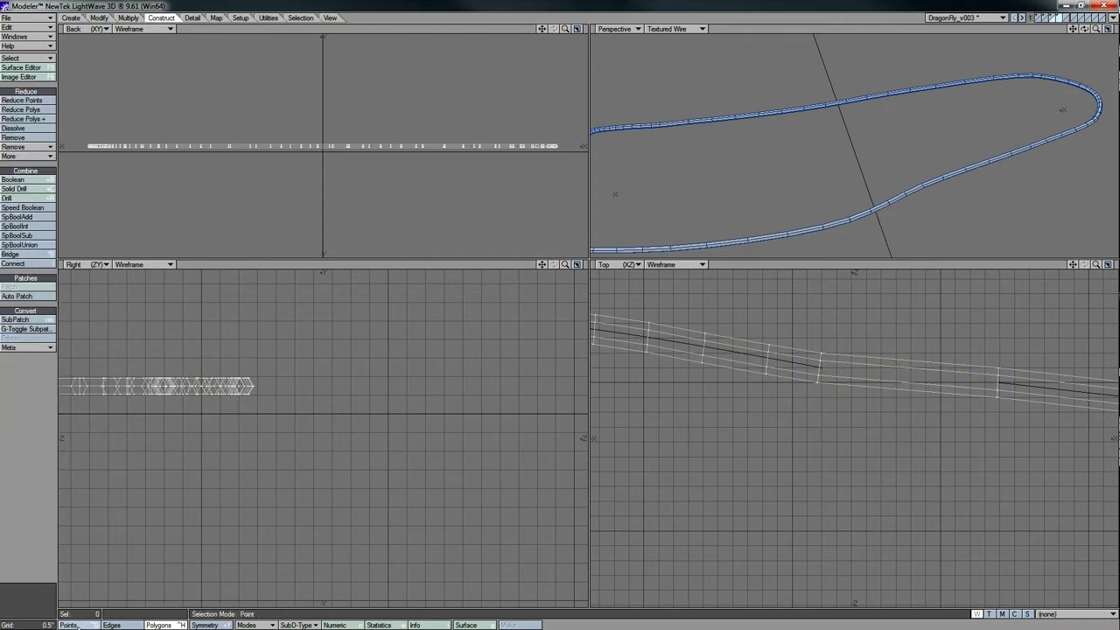
Slide the point rings around the bridged gap along the wing tube to space its segments evenly
key(ctrl+g)
key(y)
drag(825, 375, 873, 372)
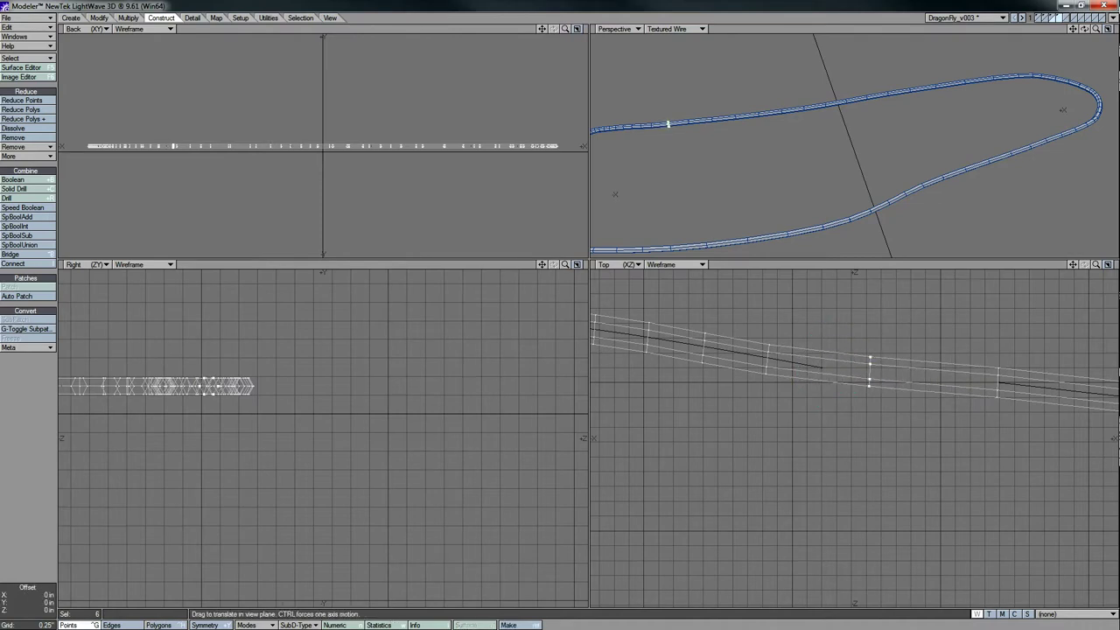
key(slash)
drag(767, 355, 803, 359)
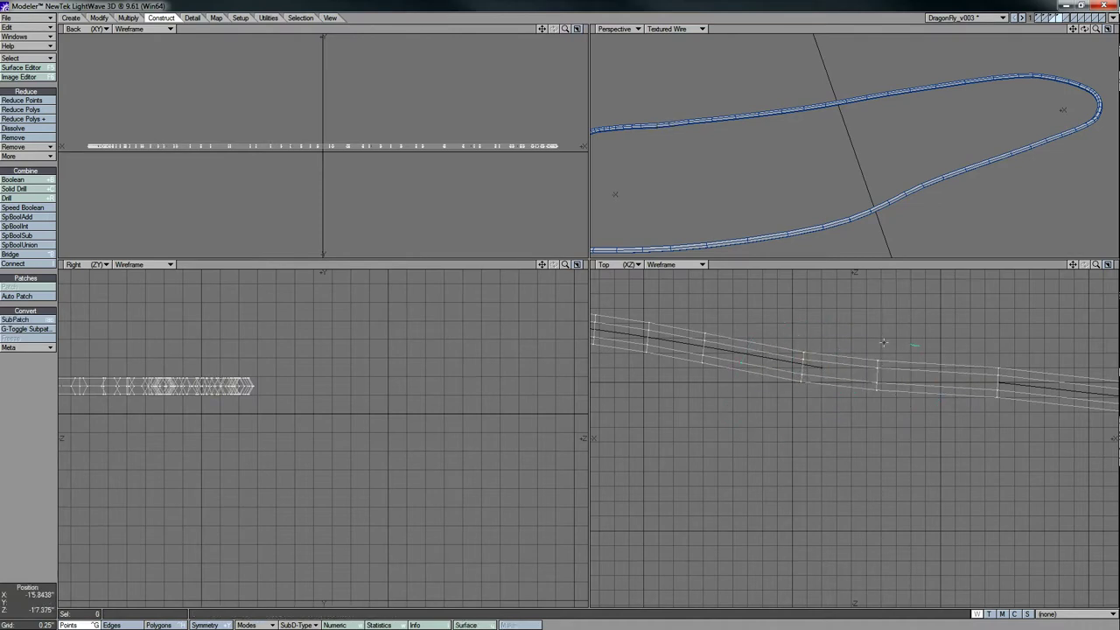
right_drag(871, 350, 885, 398)
drag(878, 374, 896, 375)
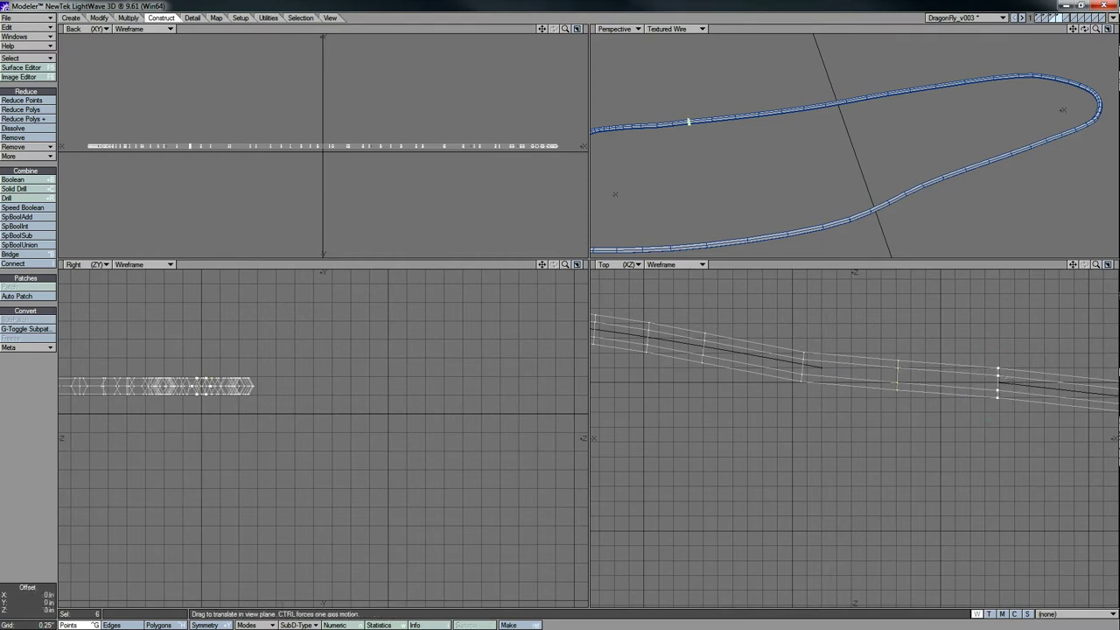
right_drag(1006, 343, 1015, 350)
Select the edge loop that runs along the inner side of the wing tube
key(a)
mouse_move(1084, 29)
mouse_down()
mouse_move(1050, 53)
mouse_move(1084, 30)
mouse_move(1076, 70)
mouse_move(1095, 32)
mouse_up()
click(667, 28)
click(666, 19)
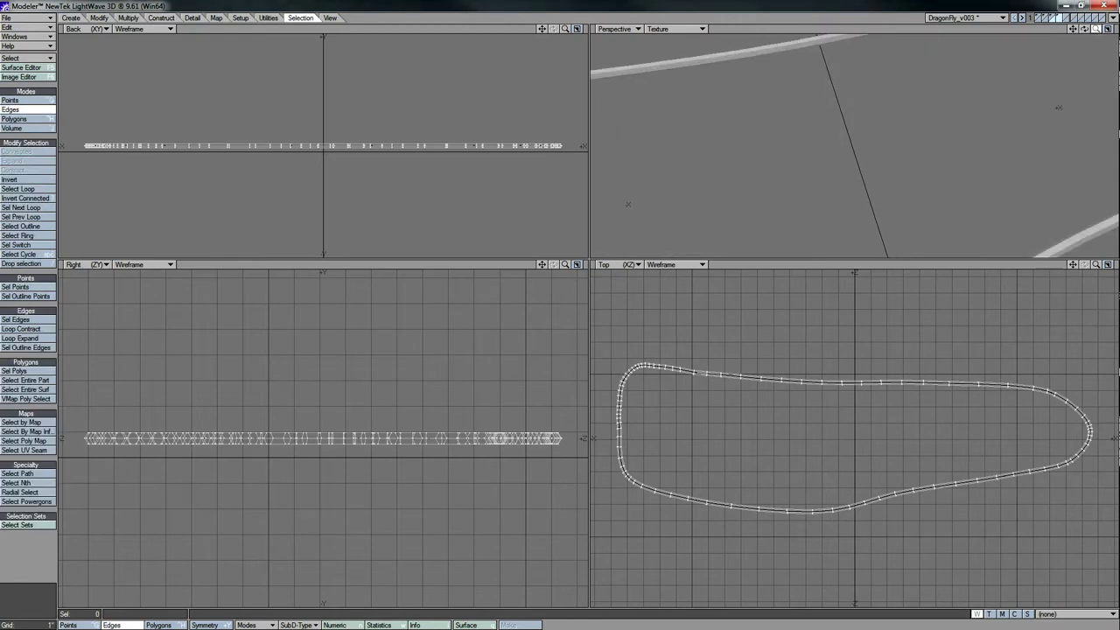
mouse_move(1072, 28)
mouse_down()
mouse_move(1059, 53)
mouse_move(1085, 32)
mouse_up()
click(666, 29)
click(677, 111)
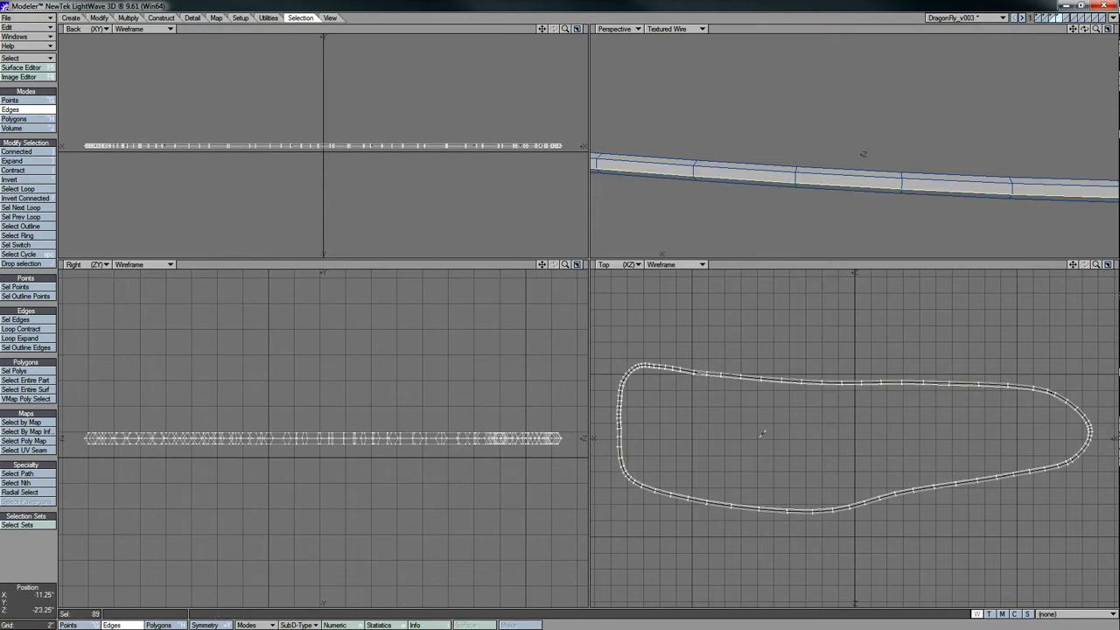
Extend the selected inner edge loop and scale it inward to build the first rows of the wing membrane
key(shift+h)
drag(762, 432, 822, 437)
drag(1083, 28, 1074, 49)
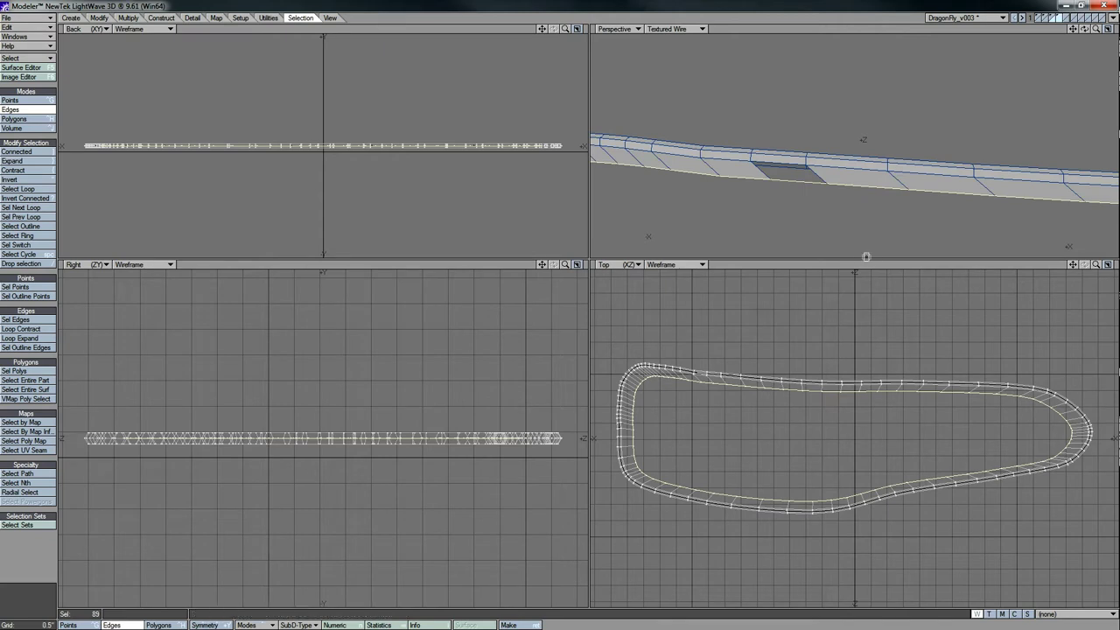
key(u)
key(shift+u)
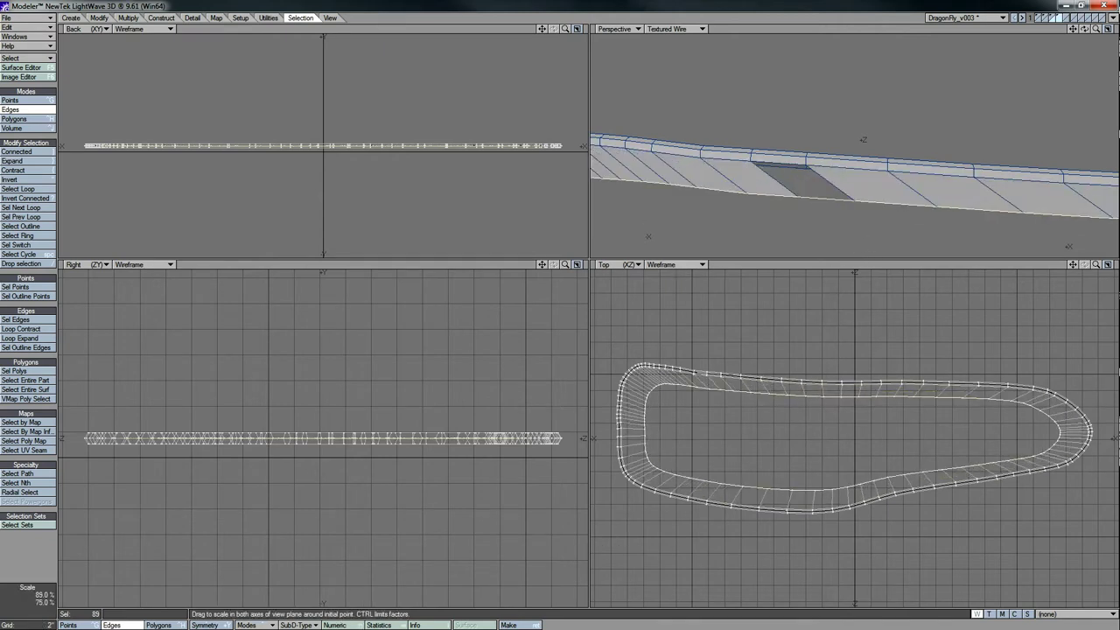
Extend and scale the inner edge loop further toward the wing's centre to widen the membrane
drag(1083, 29, 1034, 68)
key(ctrl+h)
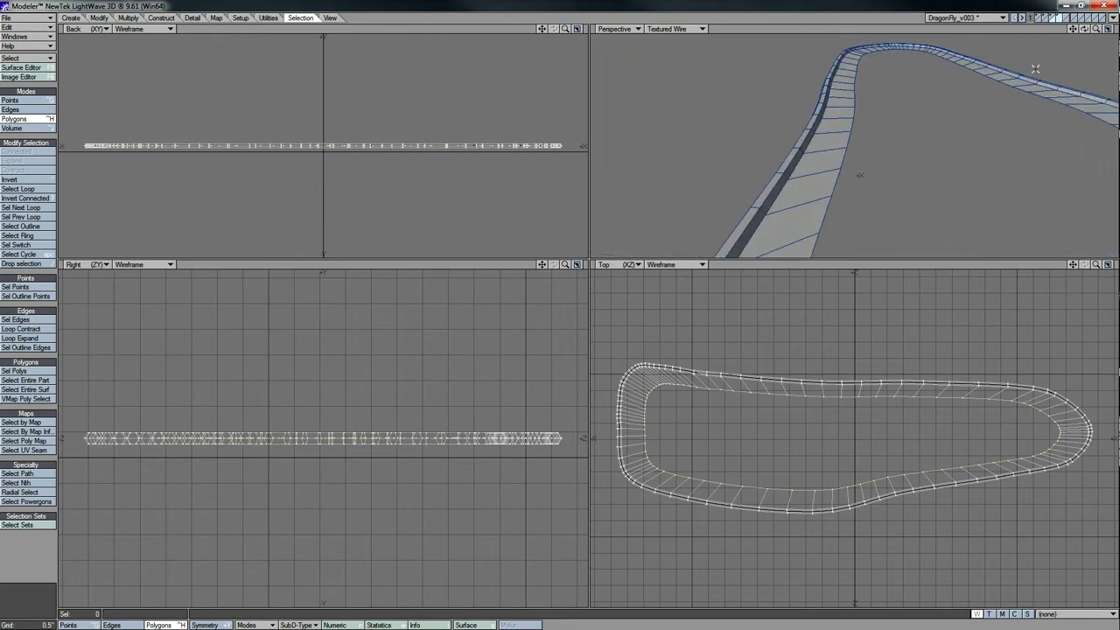
click(122, 625)
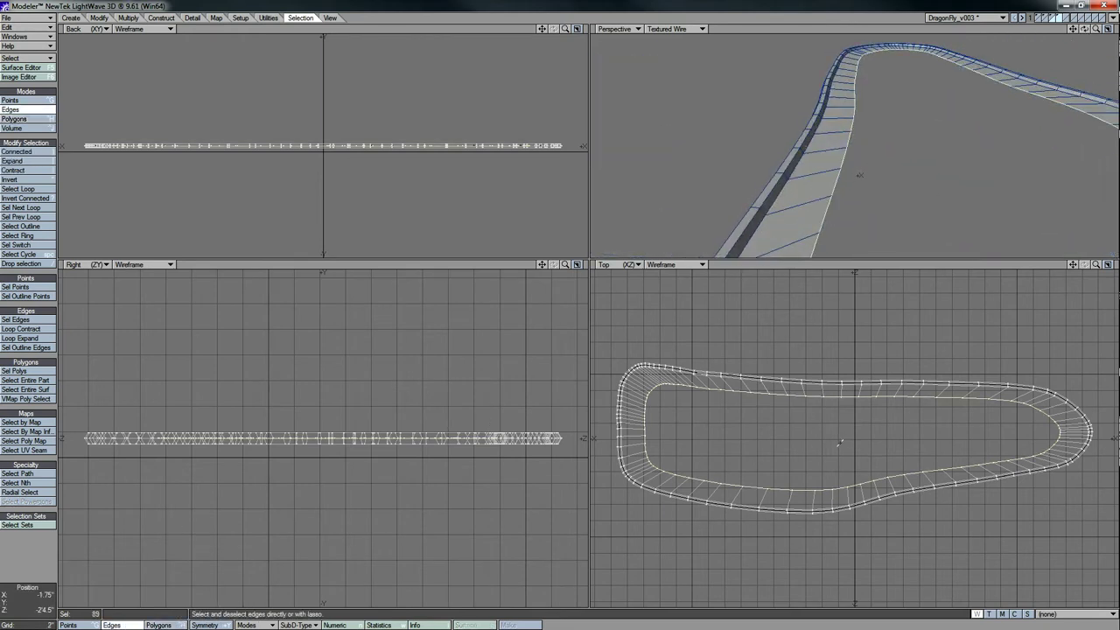
drag(838, 444, 662, 487)
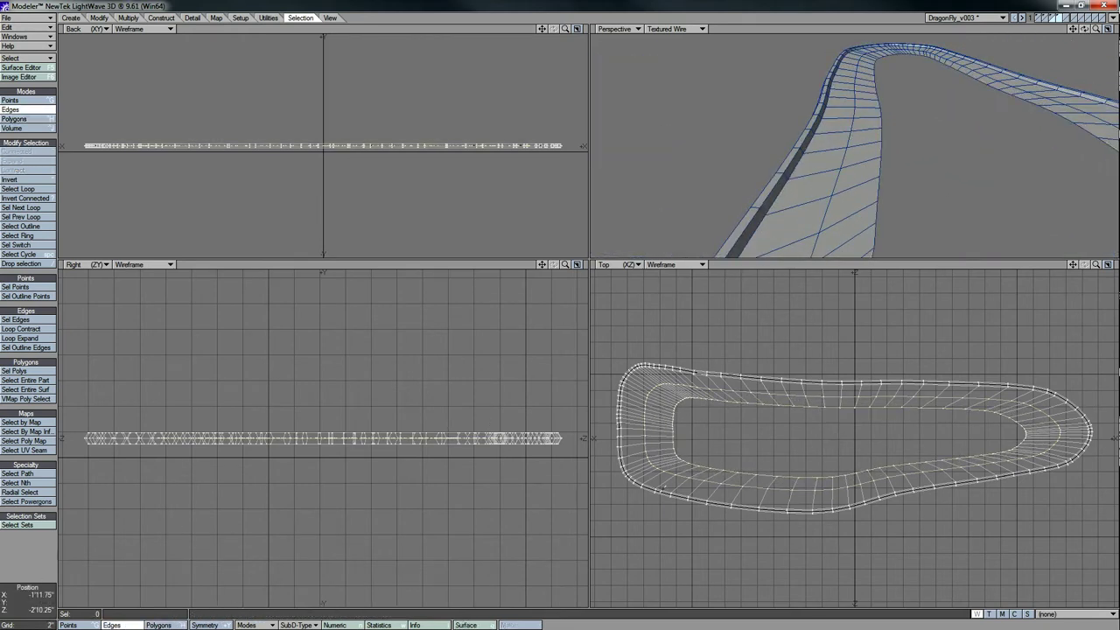
key(ctrl+h)
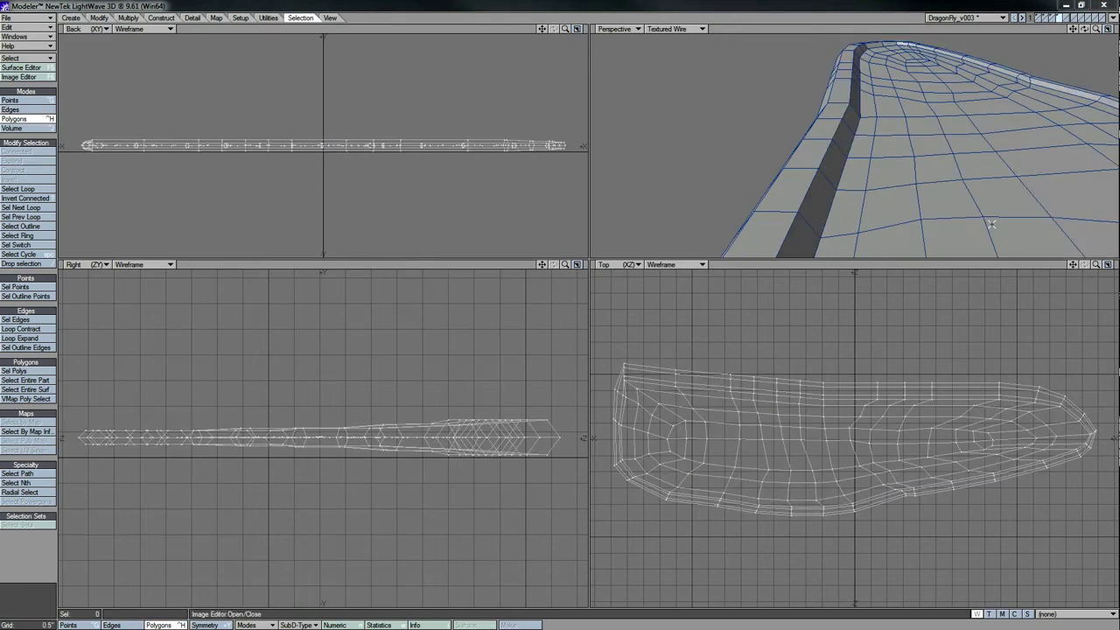
Bring the dragonfly's body layer to the foreground and put the finished wing in the background
drag(1084, 29, 997, 53)
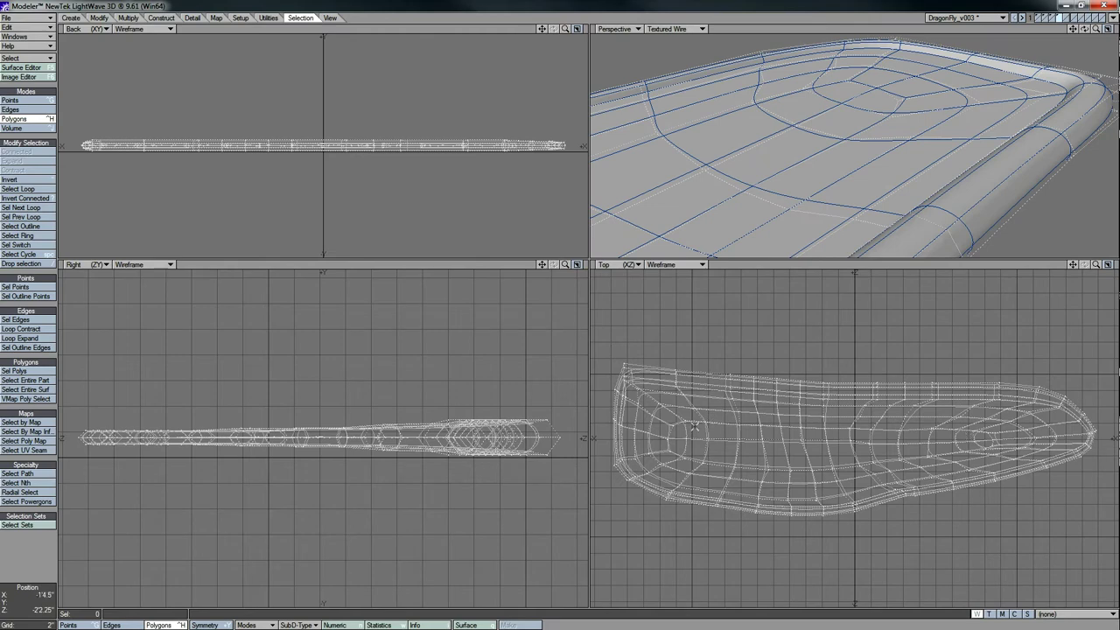
drag(1095, 29, 1079, 33)
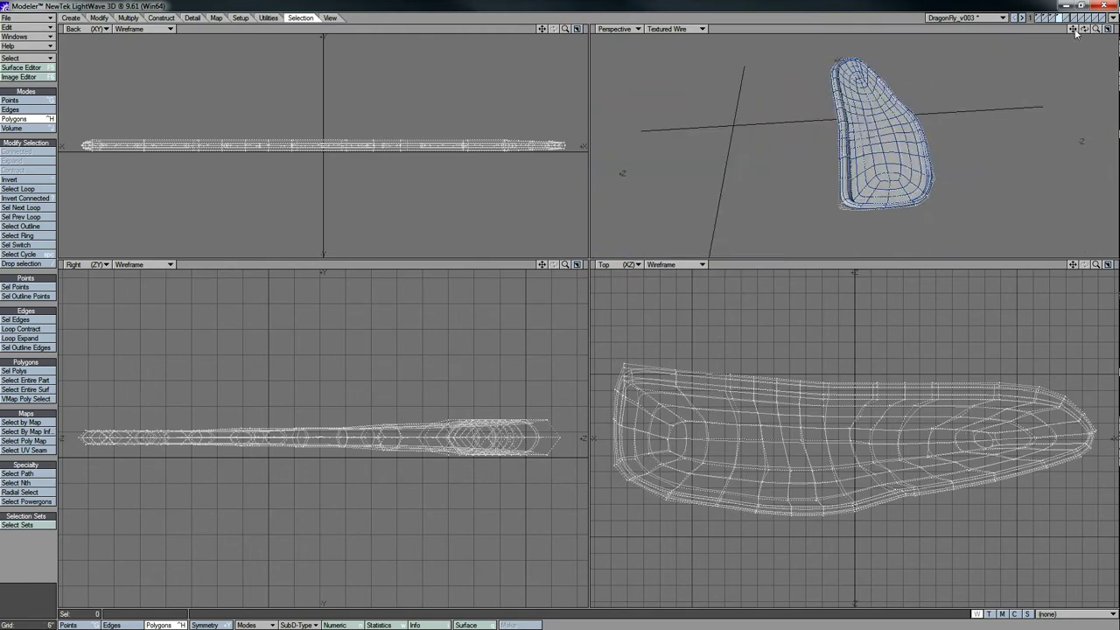
click(1047, 20)
drag(1095, 265, 691, 118)
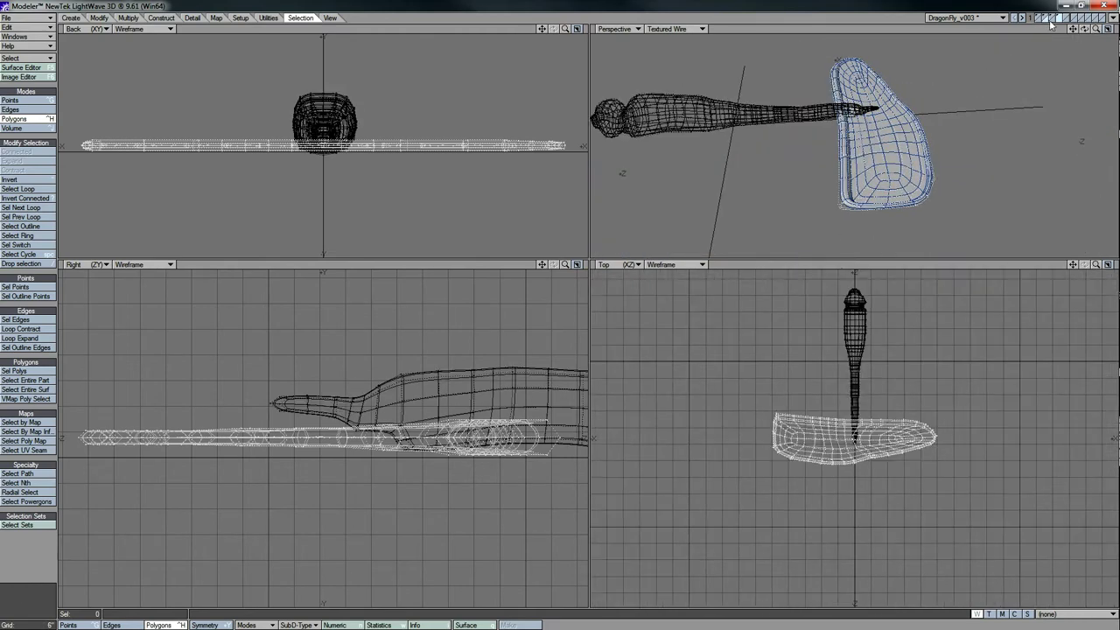
click(1050, 25)
key(Return)
key(apostrophe)
Select two polygons on top of the thorax behind the head and bevel them upward into two small stubs
drag(1085, 30, 1097, 52)
click(849, 101)
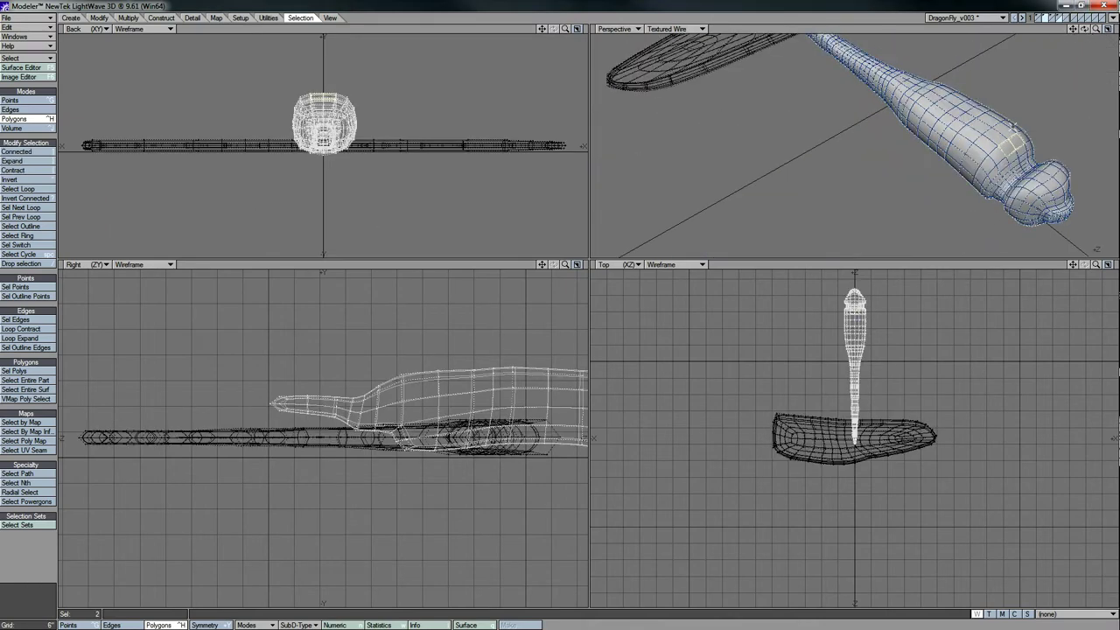
key(b)
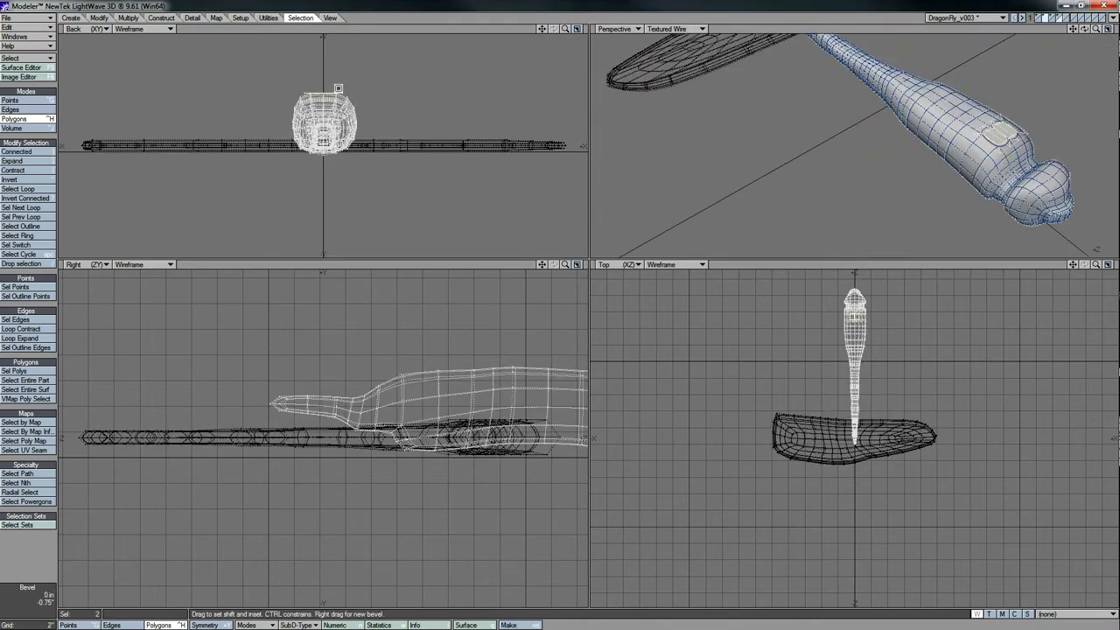
drag(337, 88, 327, 96)
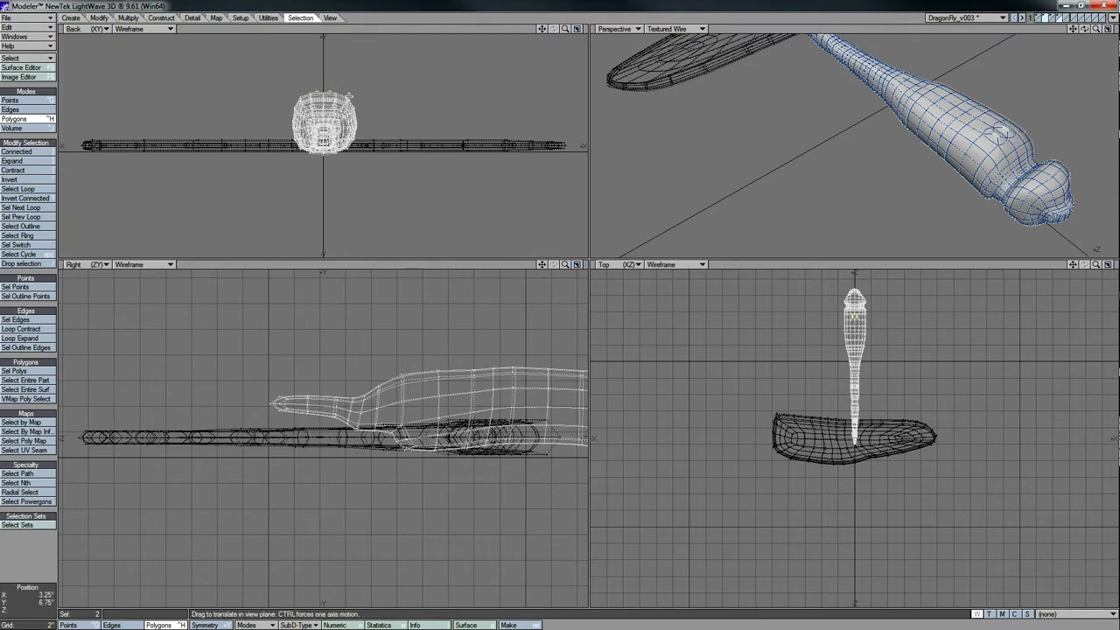
mouse_move(564, 29)
mouse_down()
mouse_move(605, 49)
mouse_move(560, 29)
mouse_up()
key(h)
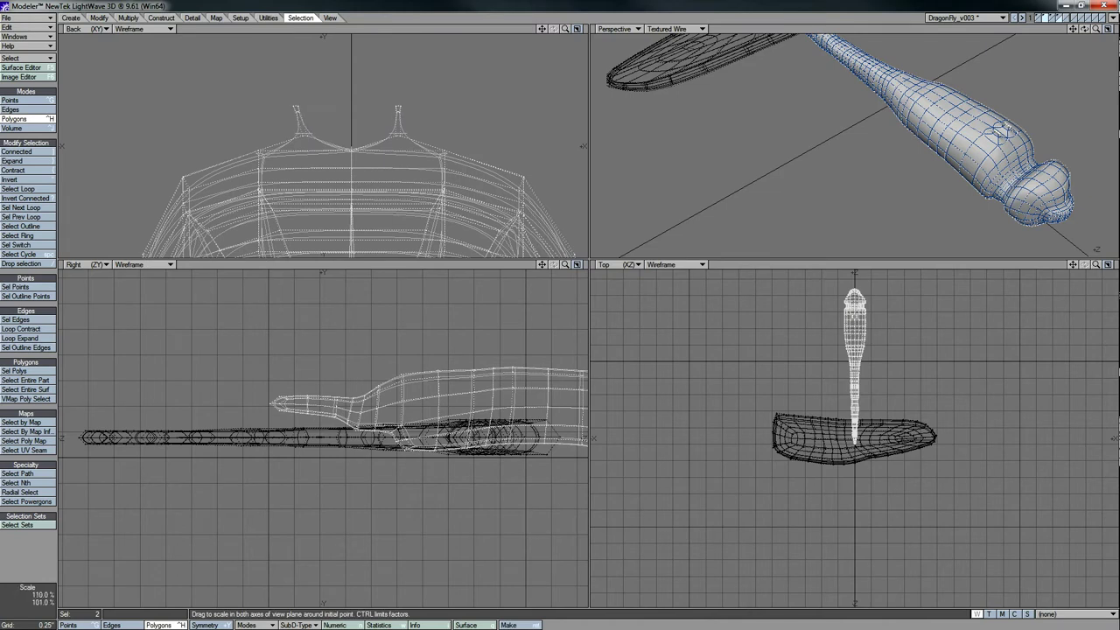
Select the top points of both thorax stubs and stretch them horizontally to widen the tips
key(ctrl+g)
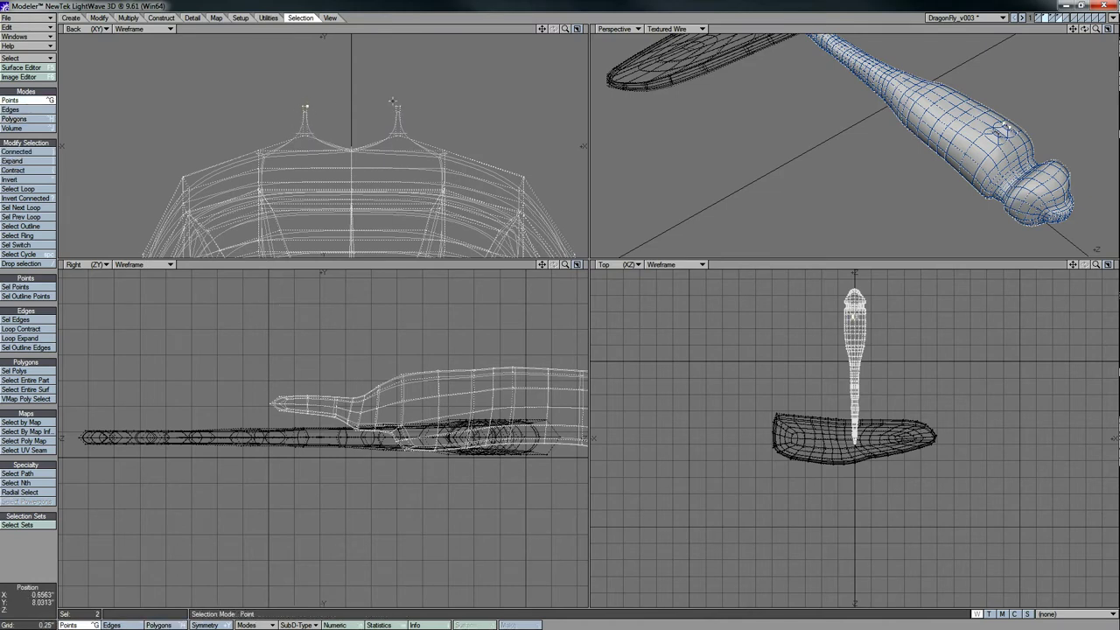
right_drag(392, 103, 386, 121)
key(h)
key(h)
key(space)
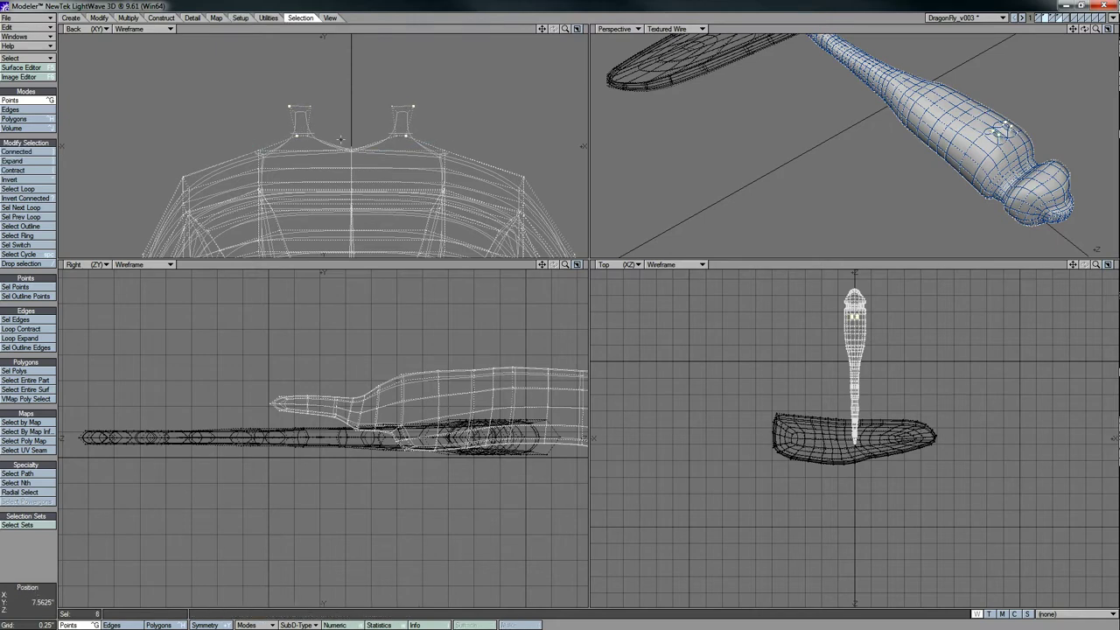
Widen the base points of both thorax stubs to even out their sides
key(slash)
right_drag(298, 109, 591, 206)
click(395, 135)
key(h)
key(slash)
key(space)
mouse_move(1082, 30)
mouse_down()
mouse_move(1085, 61)
mouse_move(1083, 32)
mouse_up()
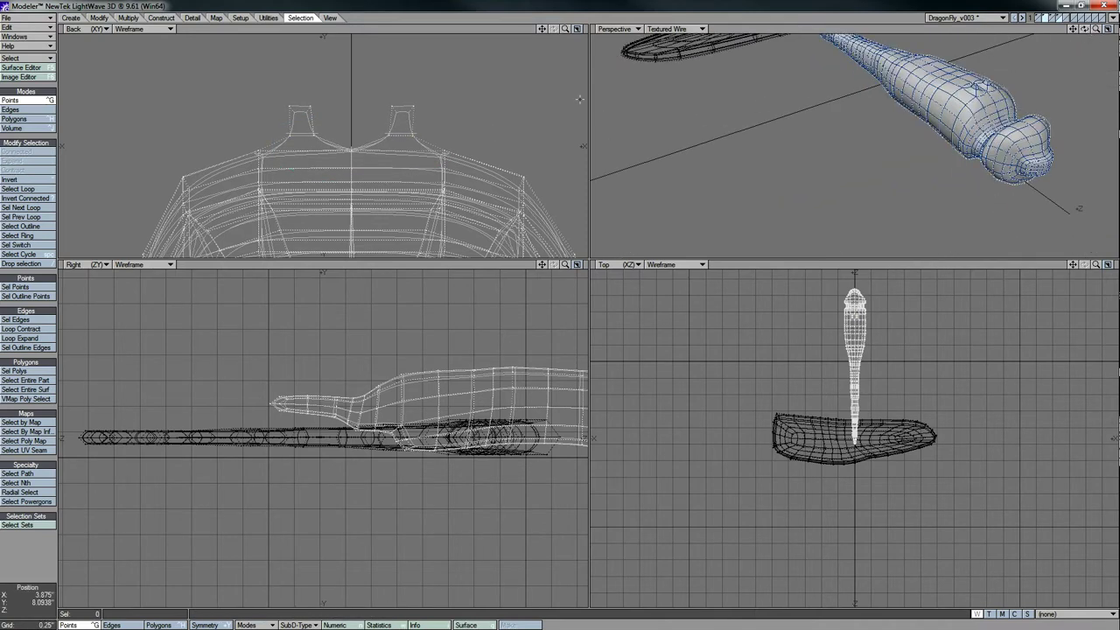
key(ctrl+h)
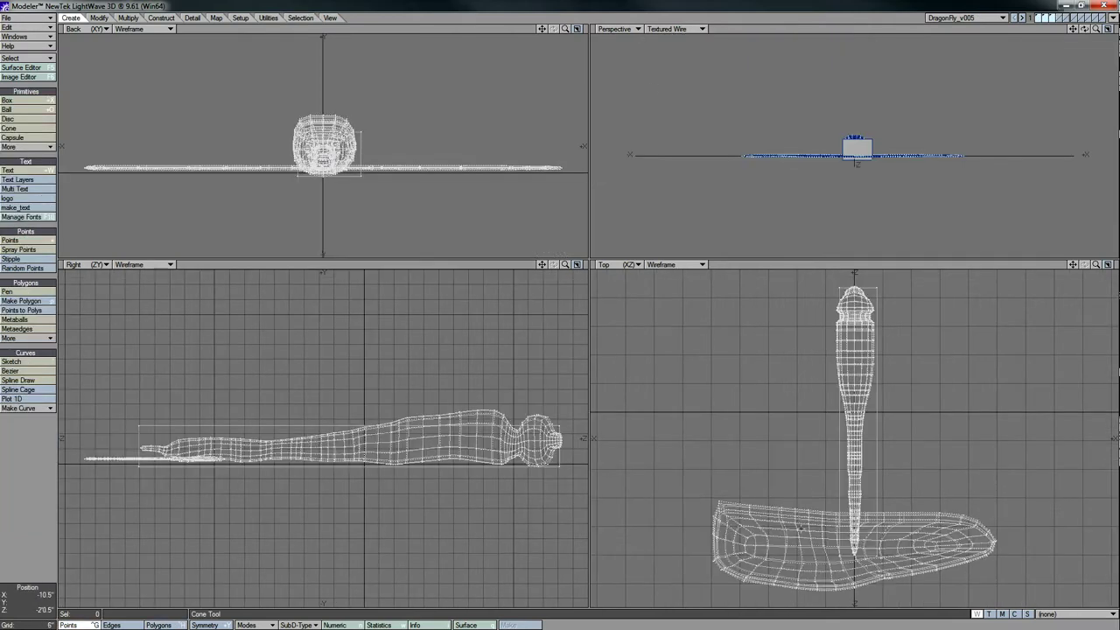
With the body as background, turn the wing around and move it above one side of the thorax
drag(761, 520, 769, 472)
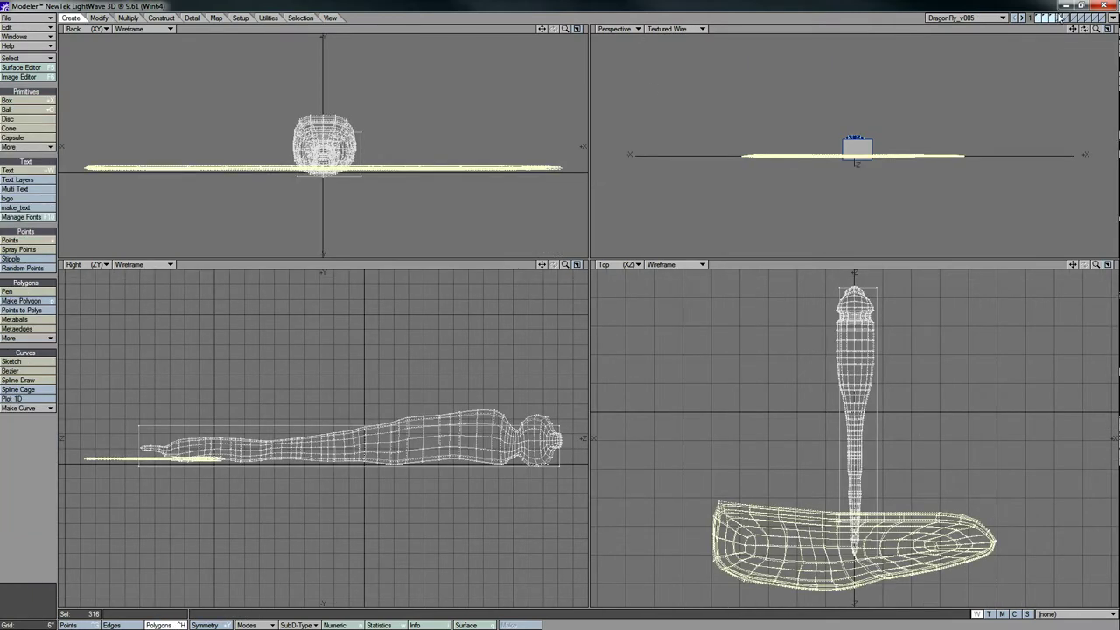
click(1060, 18)
click(1050, 21)
key(y)
drag(853, 542, 1006, 350)
key(t)
drag(455, 168, 455, 97)
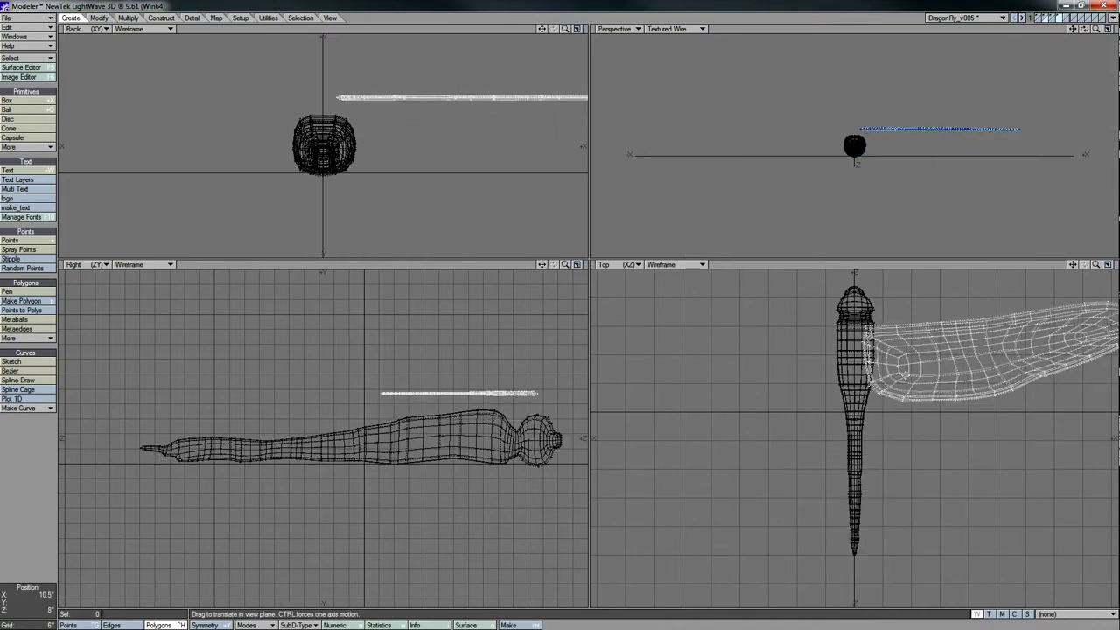
Paste a copy of the wing on the next layer and place it slightly lower, behind the first wing
click(1060, 16)
key(ctrl+v)
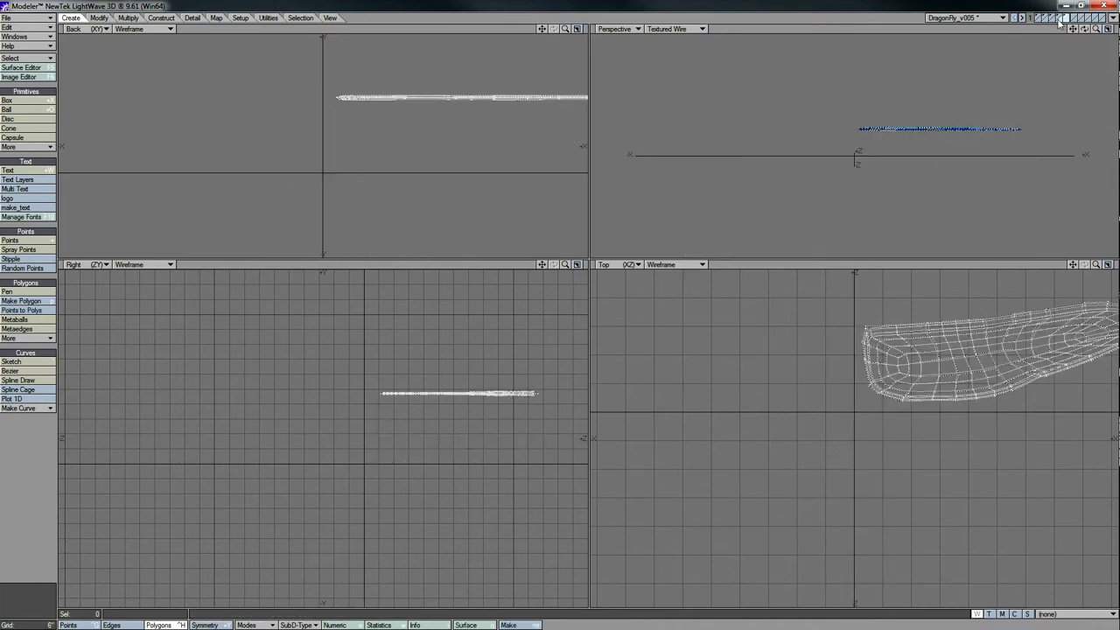
click(1050, 22)
key(y)
drag(962, 438, 936, 437)
key(t)
drag(461, 107, 453, 119)
shift+click(1050, 16)
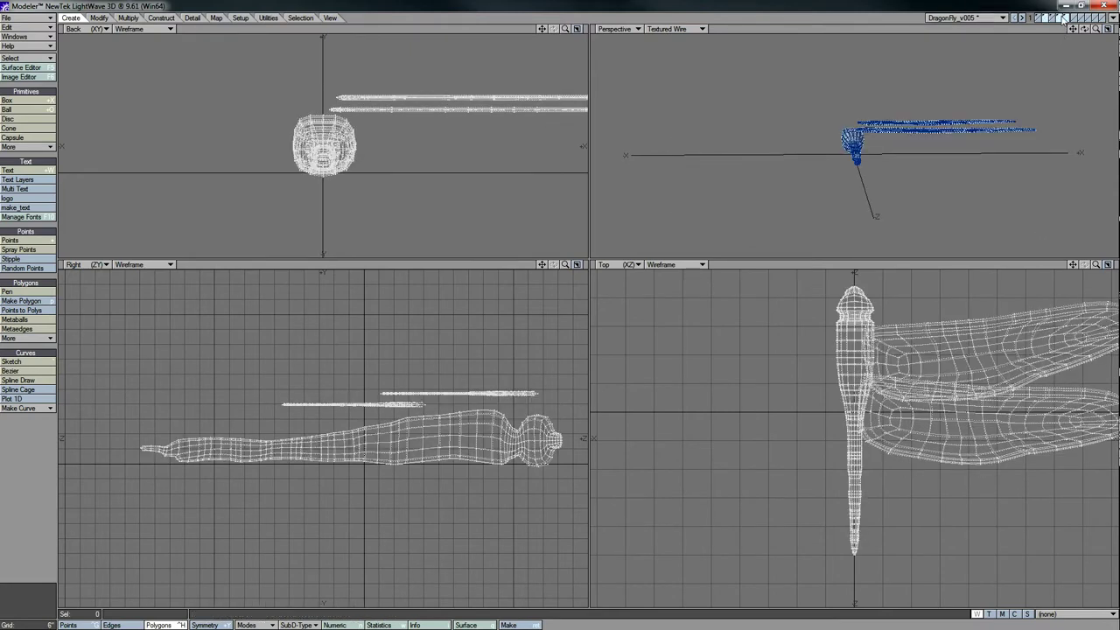
Scale the front wing down to a slimmer shape and rotate it so its tip points forward
click(1049, 22)
drag(988, 350, 989, 336)
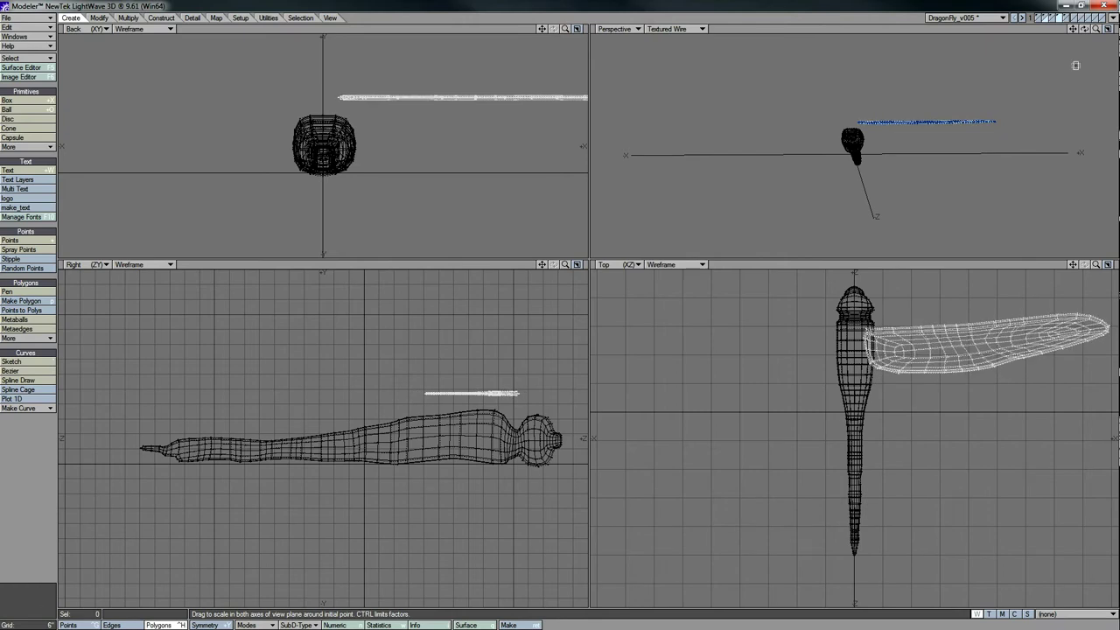
click(1068, 16)
drag(892, 367, 1017, 219)
key(y)
click(1049, 22)
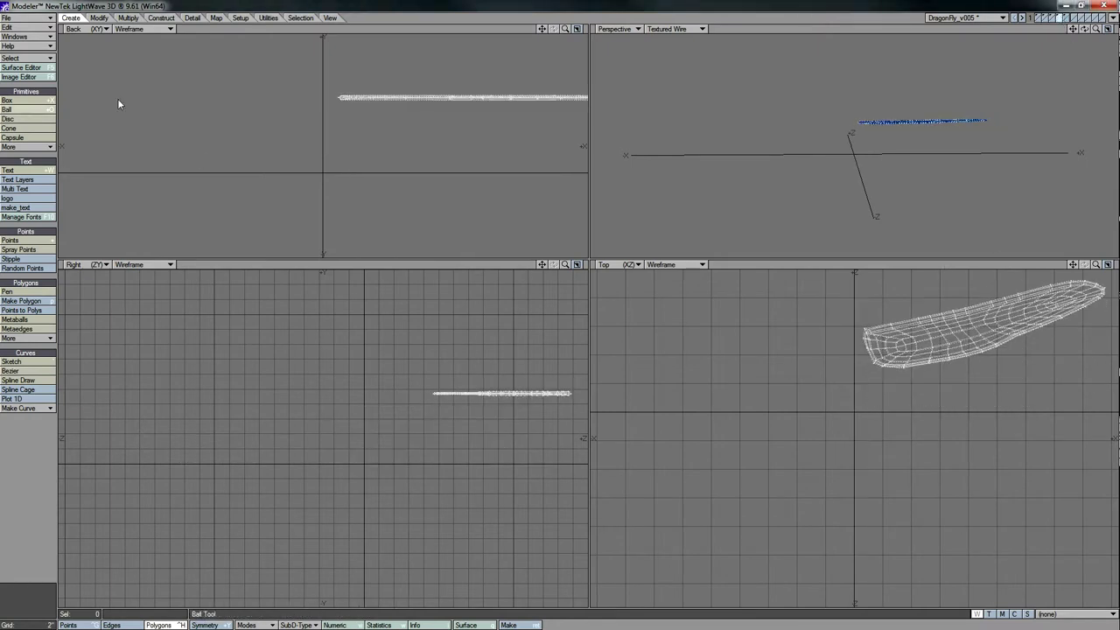
click(1059, 18)
click(1067, 19)
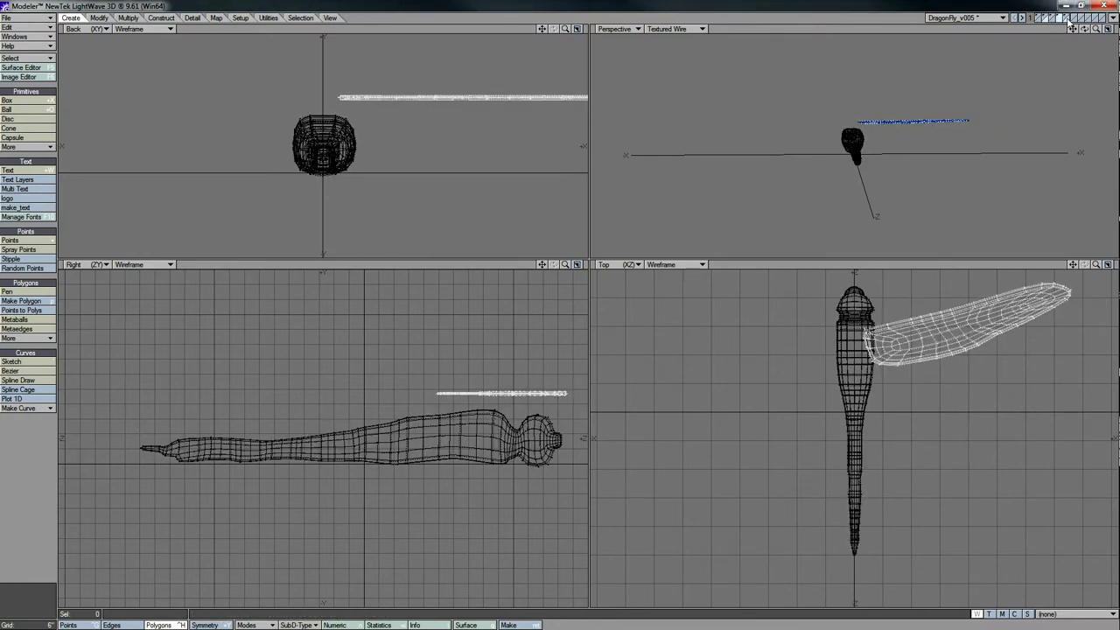
Rotate the rear wing forward to follow the angle of the front wing
click(1069, 19)
key(y)
drag(612, 186, 621, 186)
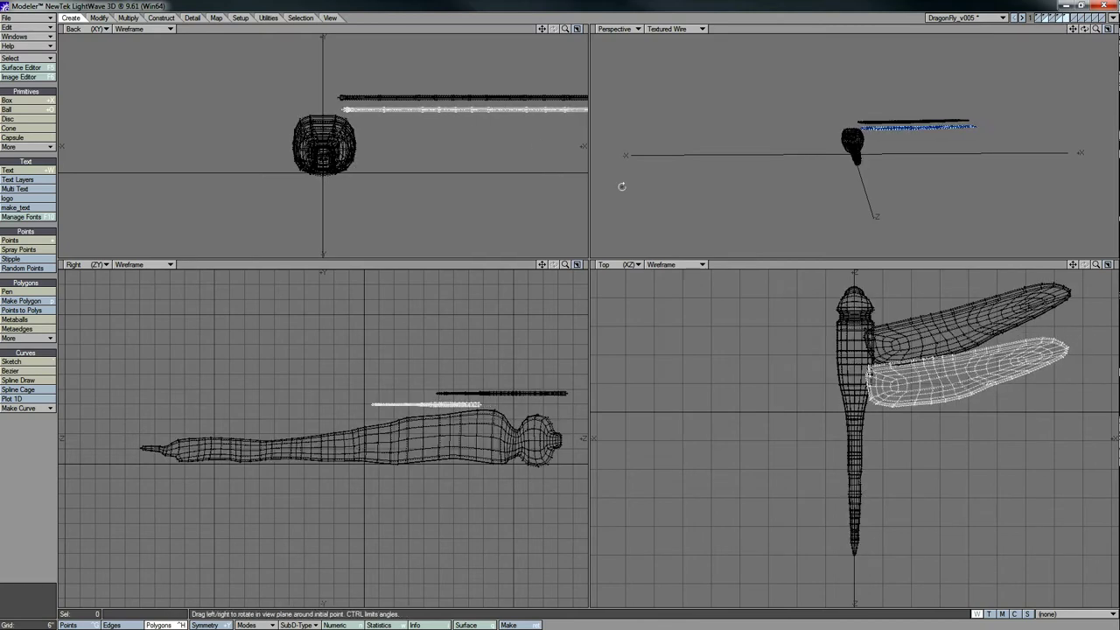
Select progressively smaller root sections of the rear wing and stretch them to broaden the wing near the body
click(1069, 17)
click(1054, 22)
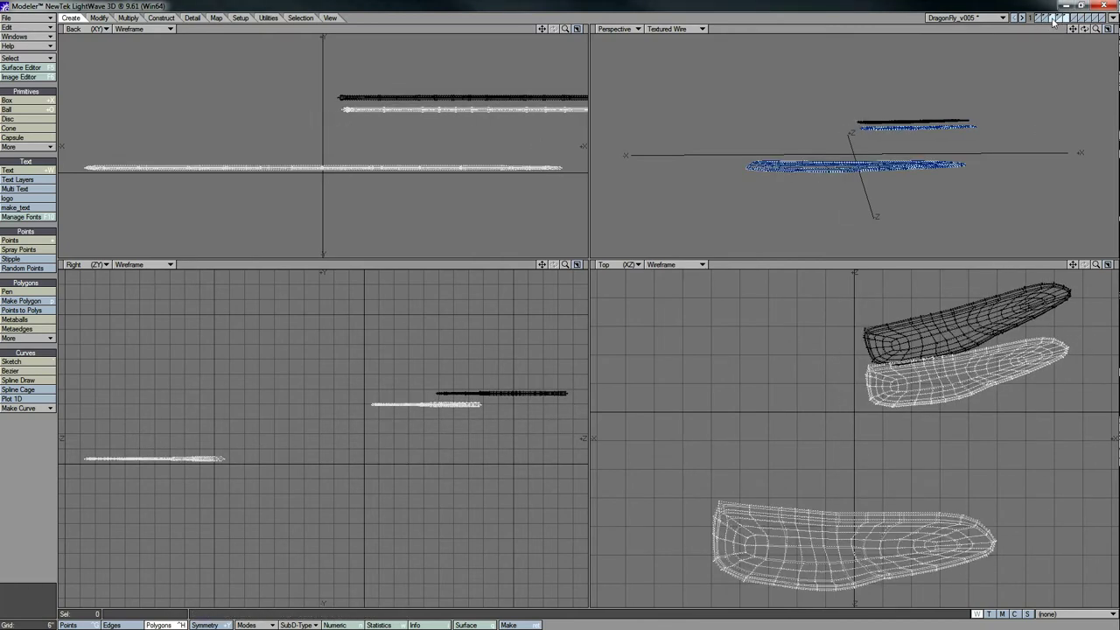
click(1054, 19)
key(h)
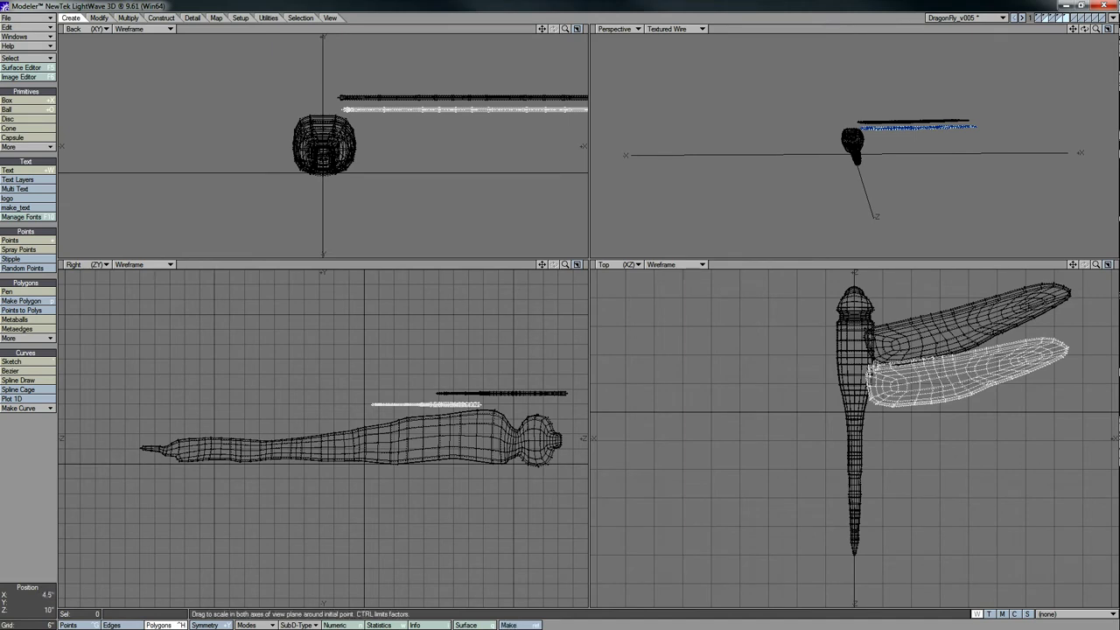
drag(923, 355, 929, 354)
right_drag(879, 368, 882, 366)
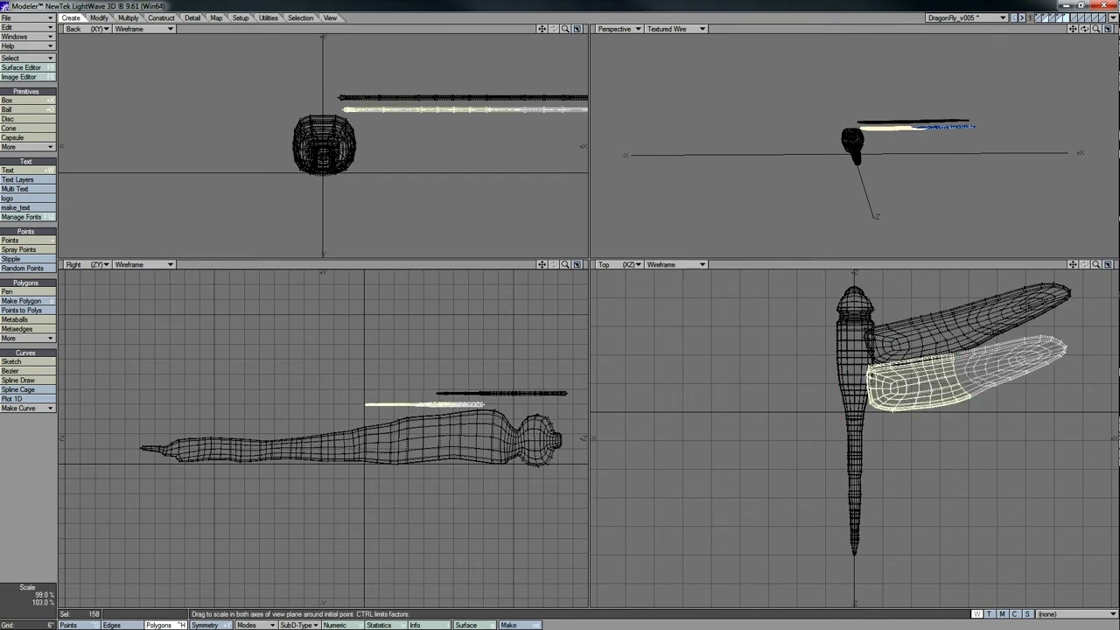
key(h)
drag(894, 373, 871, 372)
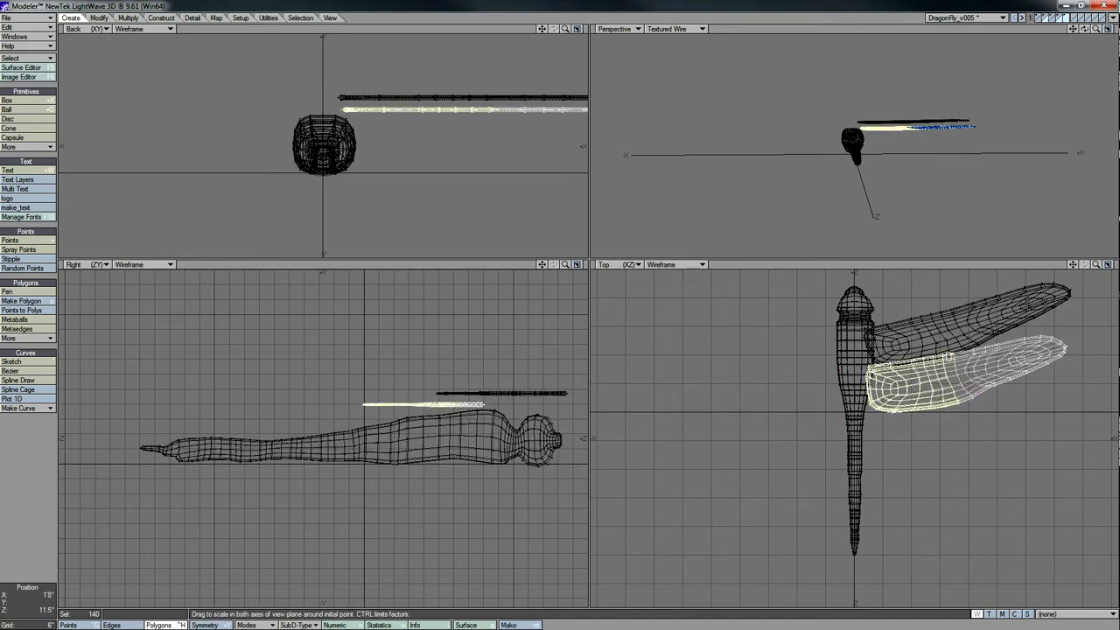
right_drag(837, 350, 799, 499)
click(994, 450)
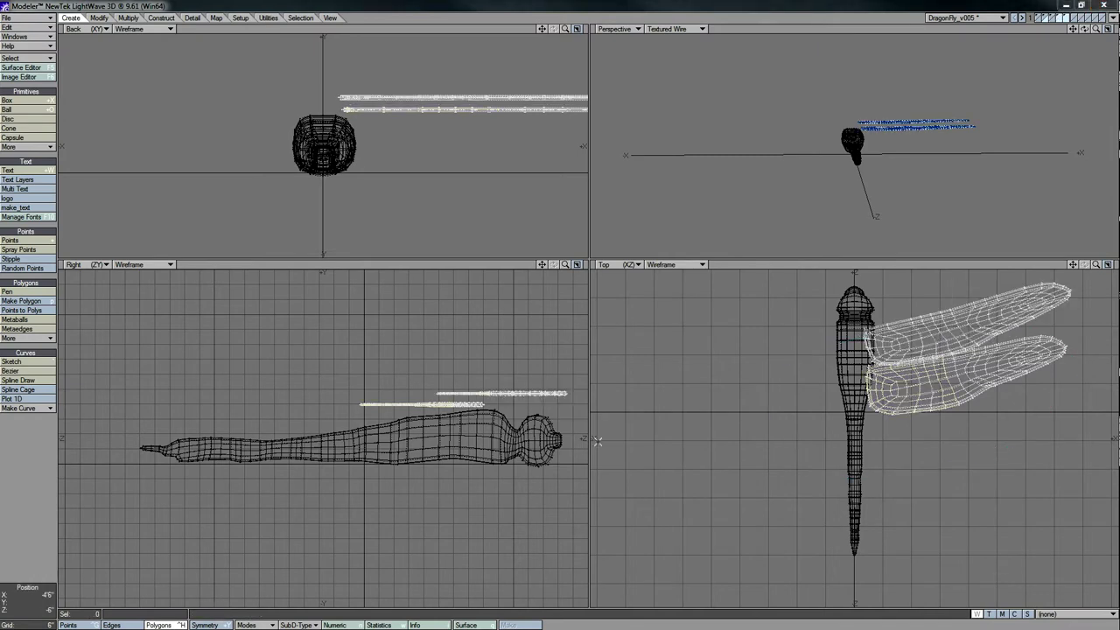
Pitch the front and rear wings to the same slope, with their leading edges tipped down toward the head
key(y)
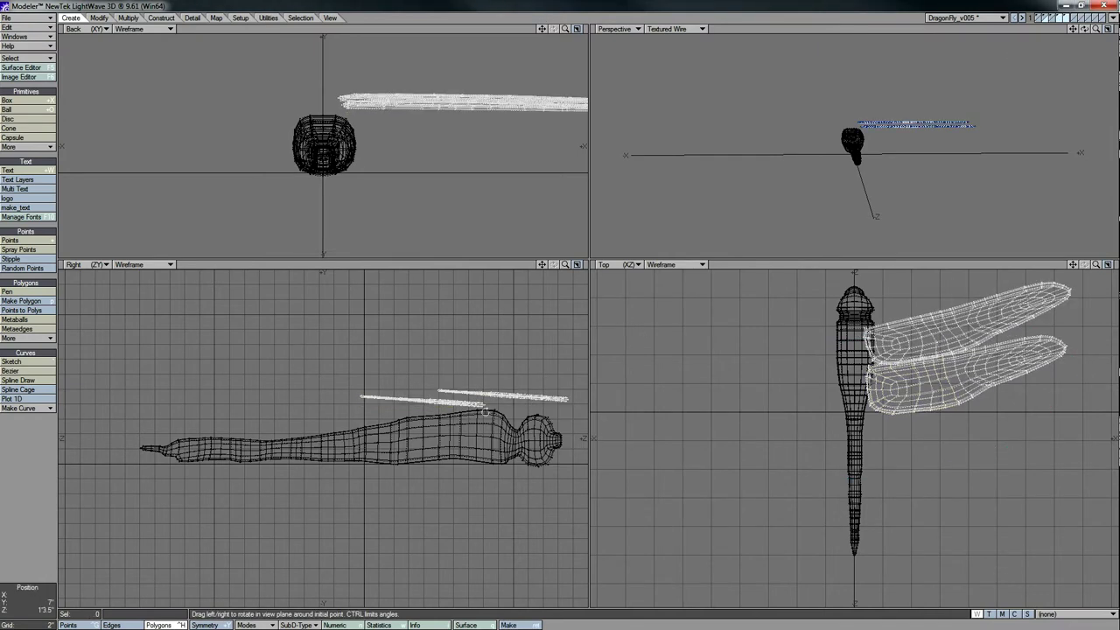
drag(507, 332, 551, 408)
key(bracketright)
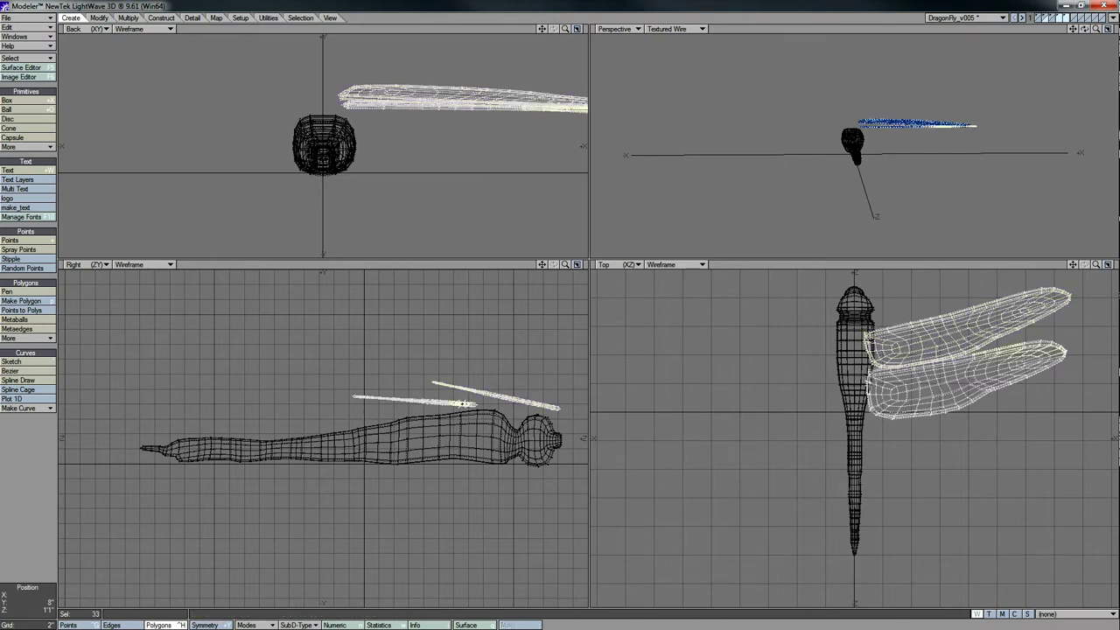
click(43, 472)
key(t)
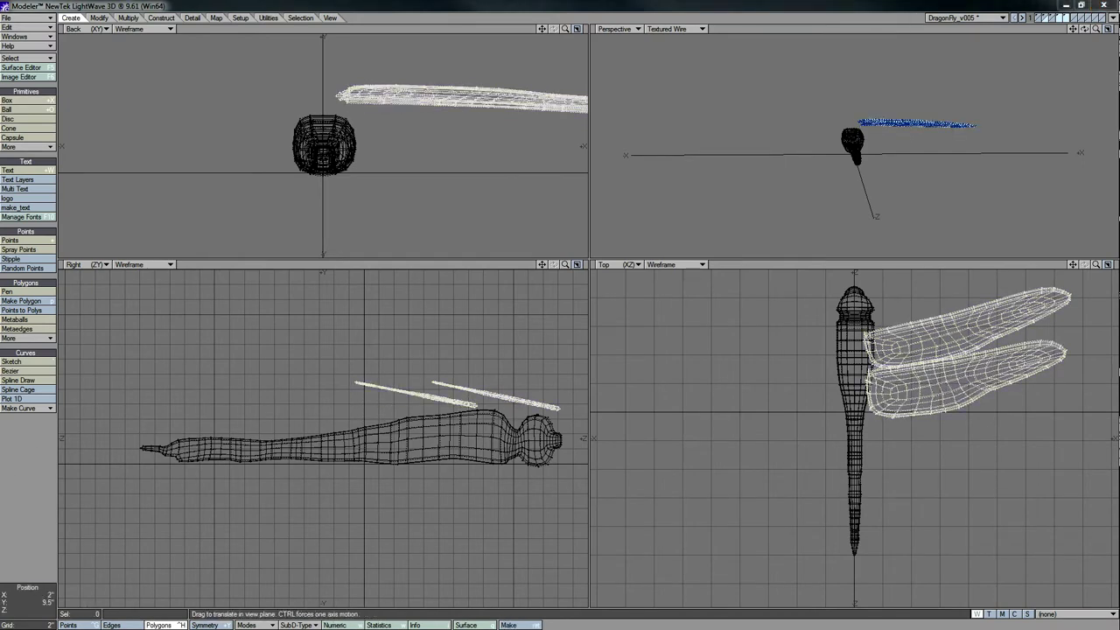
Rotate both wings about 6° so their tips rise, and move them down against the upper side of the thorax
key(u)
key(u)
key(u)
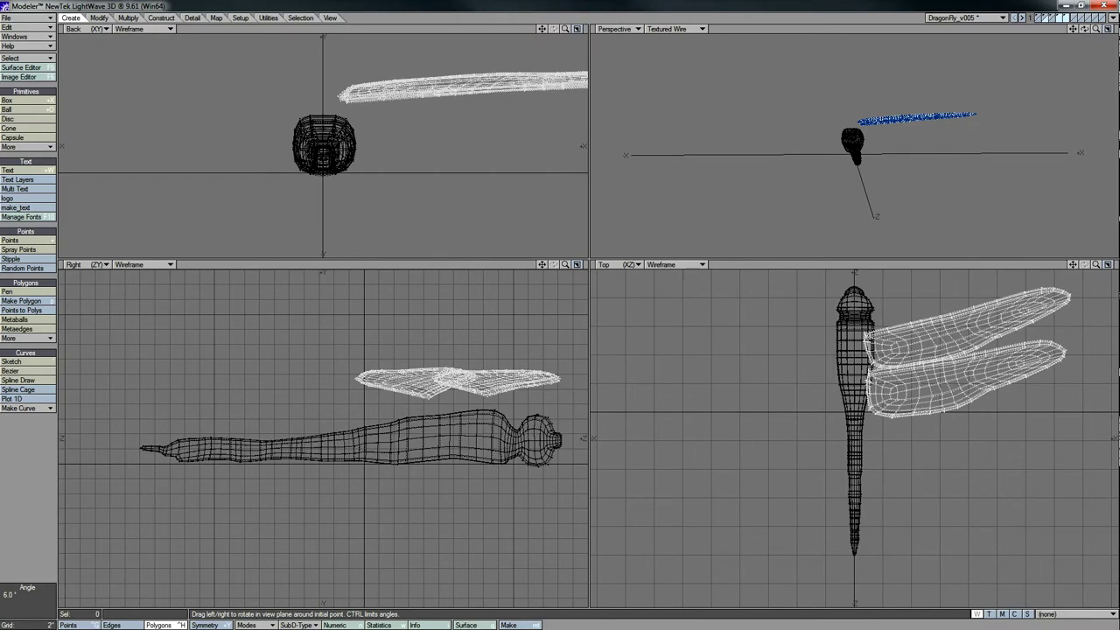
key(t)
key(u)
mouse_move(1084, 29)
mouse_down()
mouse_move(1104, 37)
mouse_move(1078, 33)
mouse_up()
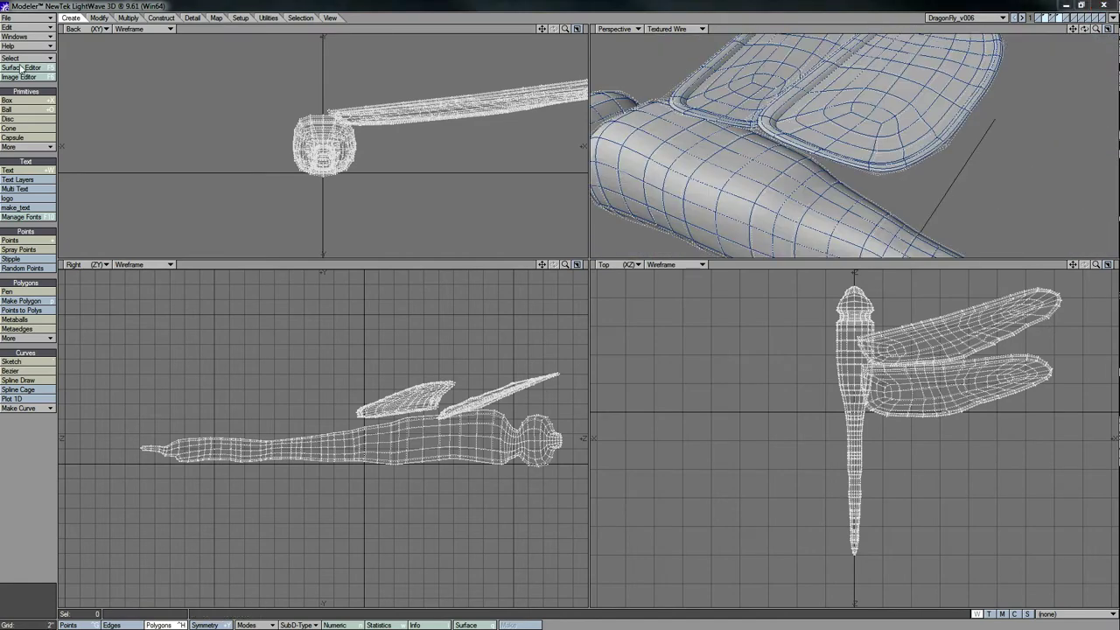
Mirror the front and rear wings across the X axis to the other side of the body
key(apostrophe)
click(128, 18)
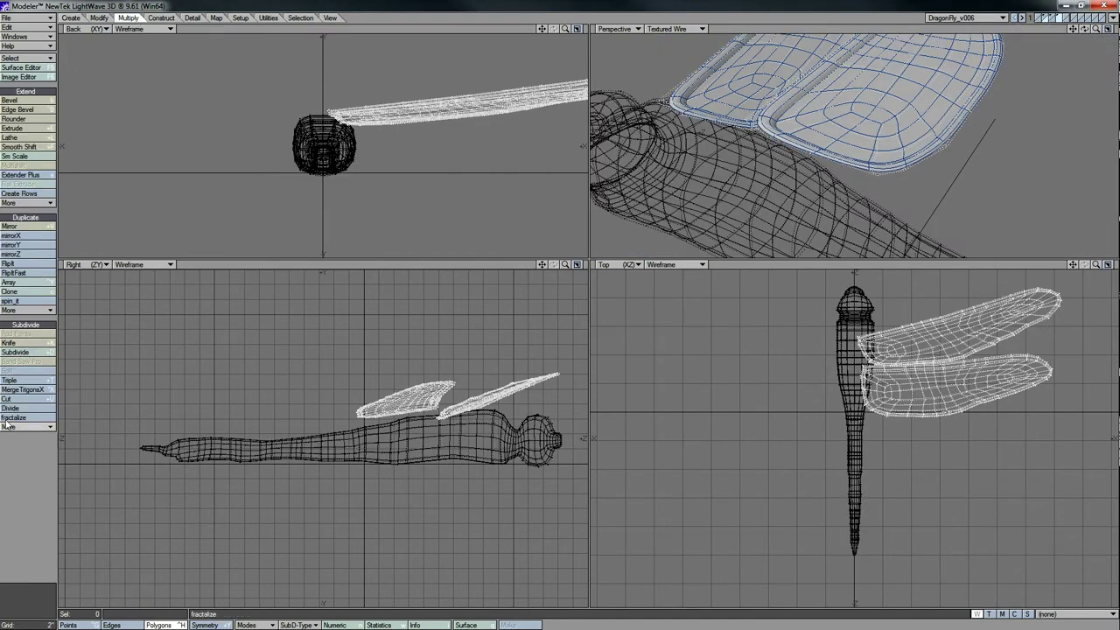
key(n)
key(space)
drag(1095, 28, 1084, 32)
key(space)
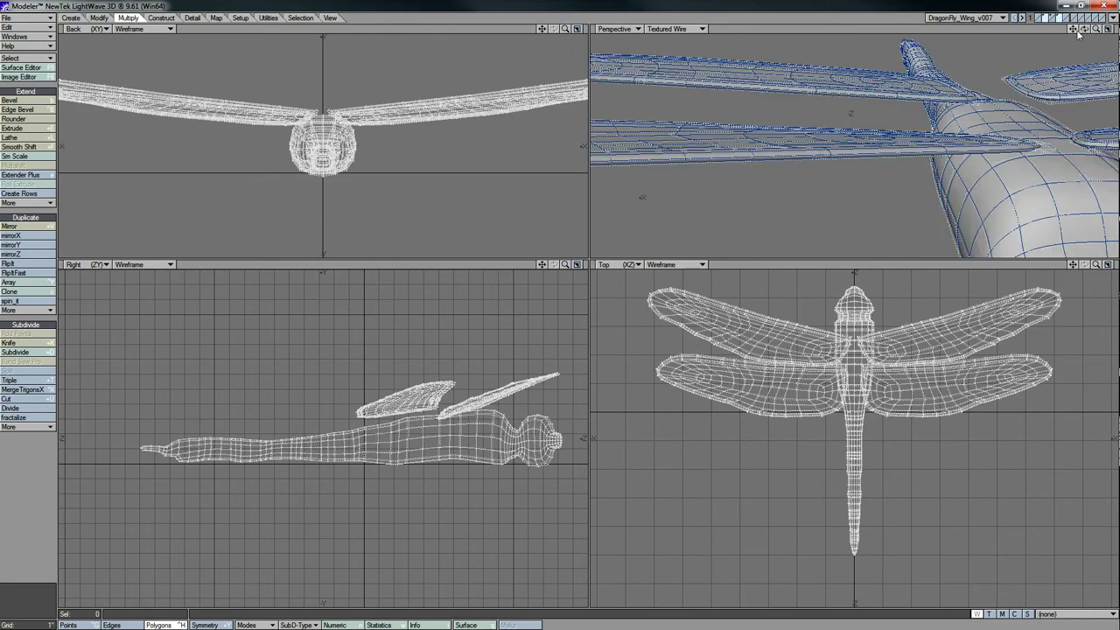
Raise four small attachment stubs on the upper side of the thorax beneath the wing roots
drag(1095, 26, 1055, 57)
drag(1052, 184, 880, 75)
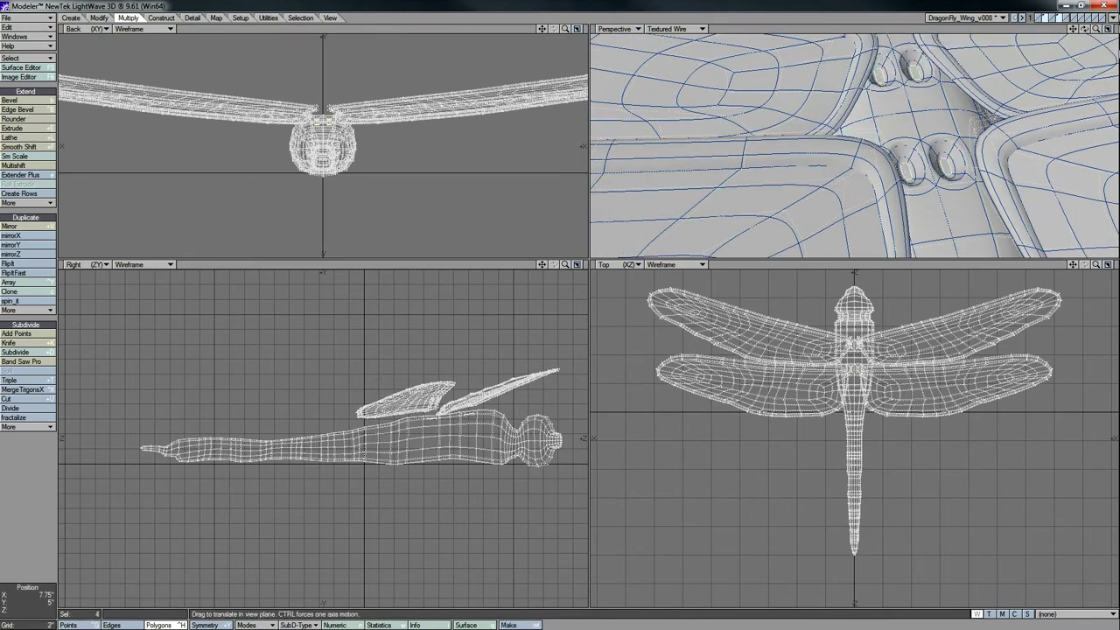
drag(1084, 29, 808, 111)
drag(1104, 30, 750, 102)
Bridge the thorax stubs to the facing wing root polygons so all four wings join the body
drag(1093, 35, 927, 81)
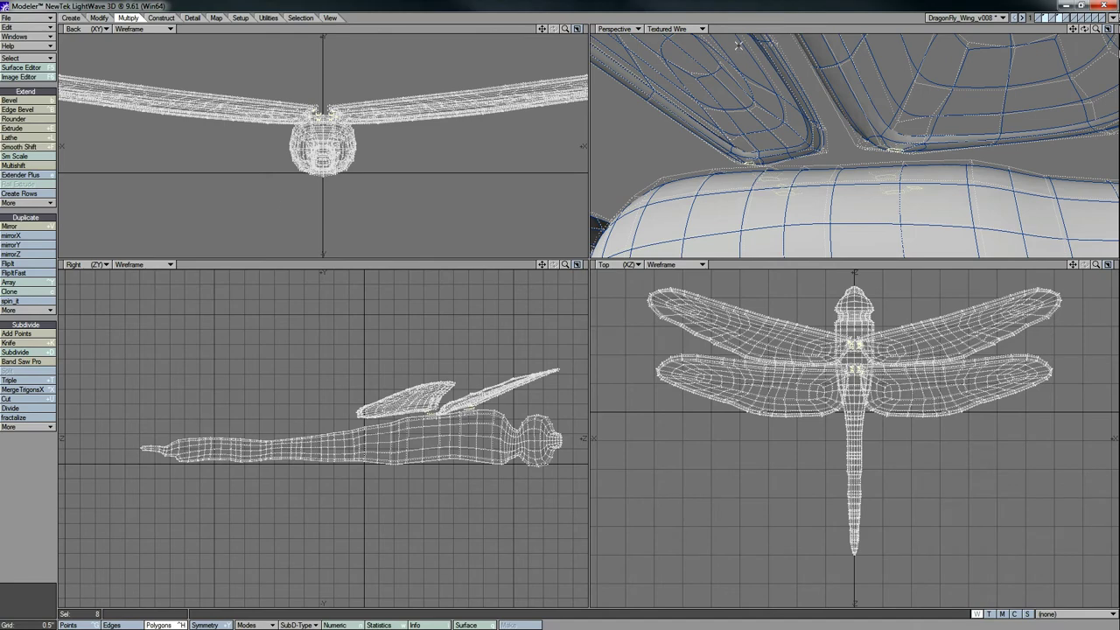
click(161, 18)
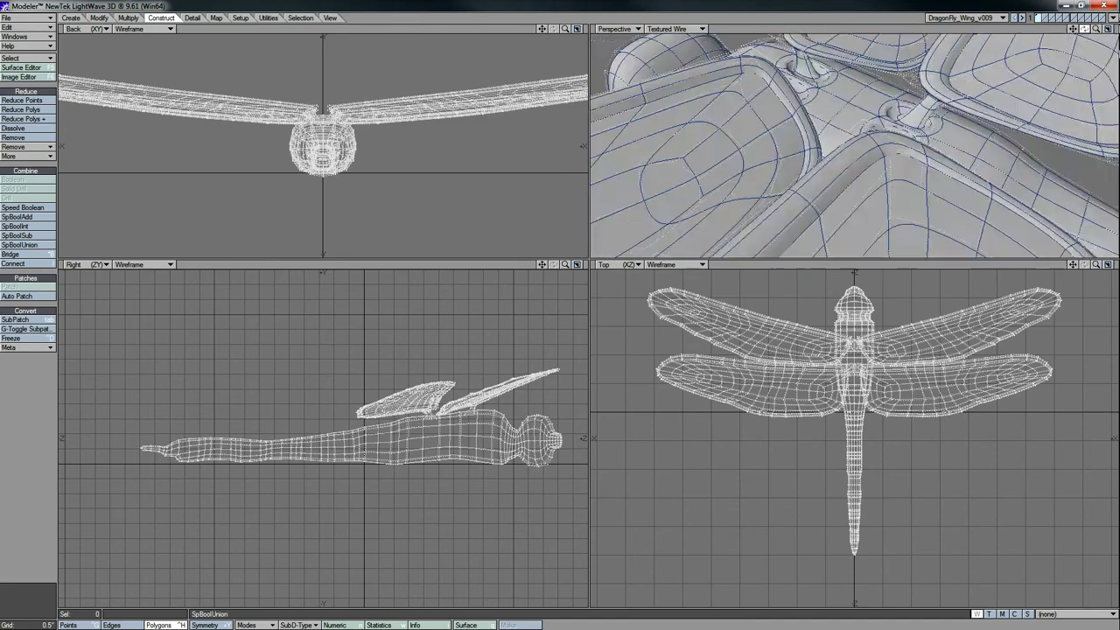
click(21, 67)
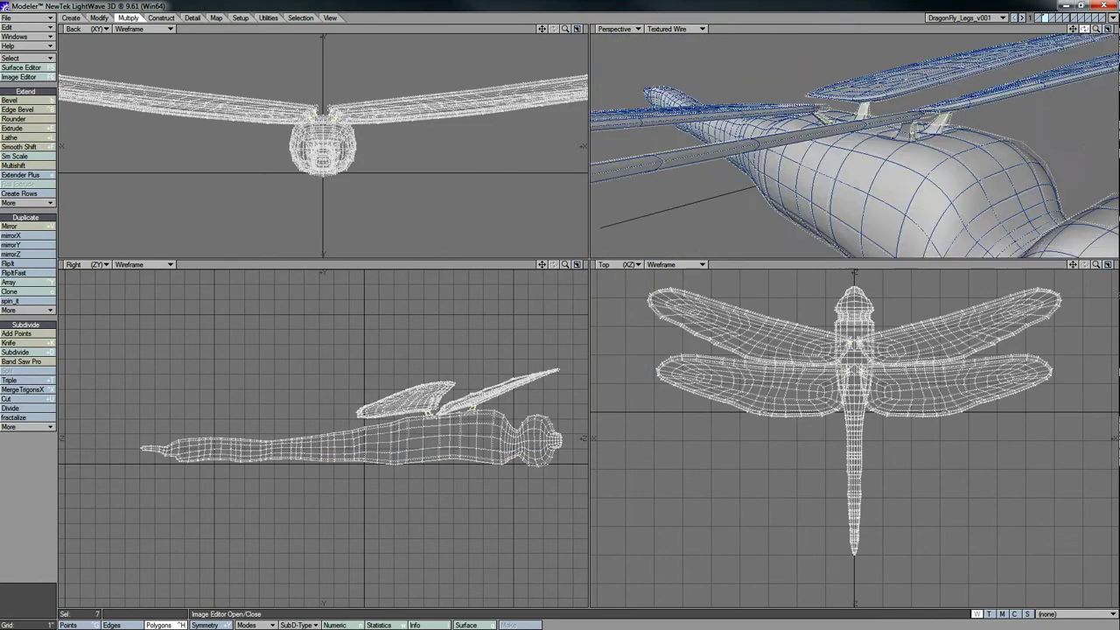
drag(1083, 29, 1084, 28)
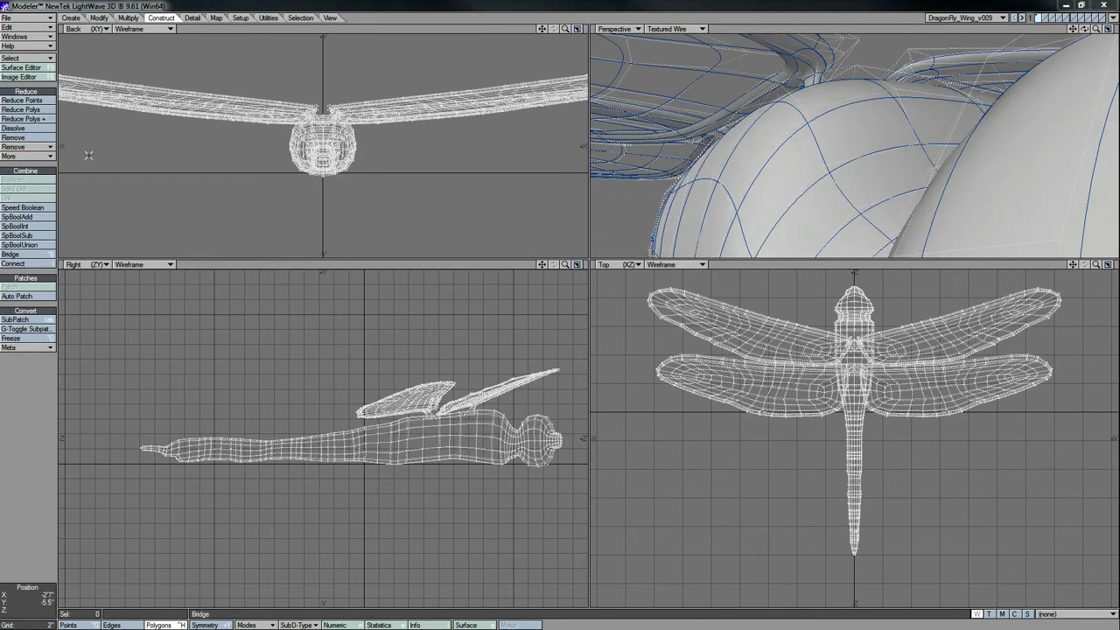
Select the polygons of all four wings
click(21, 68)
drag(368, 72, 75, 70)
click(338, 72)
key(comma)
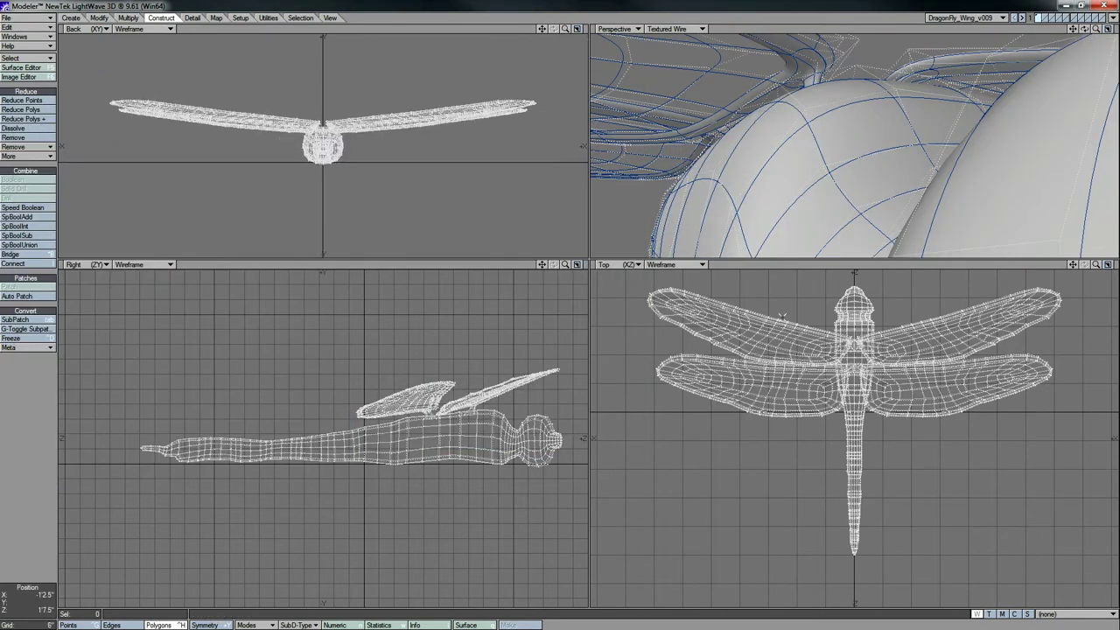
key(bracketright)
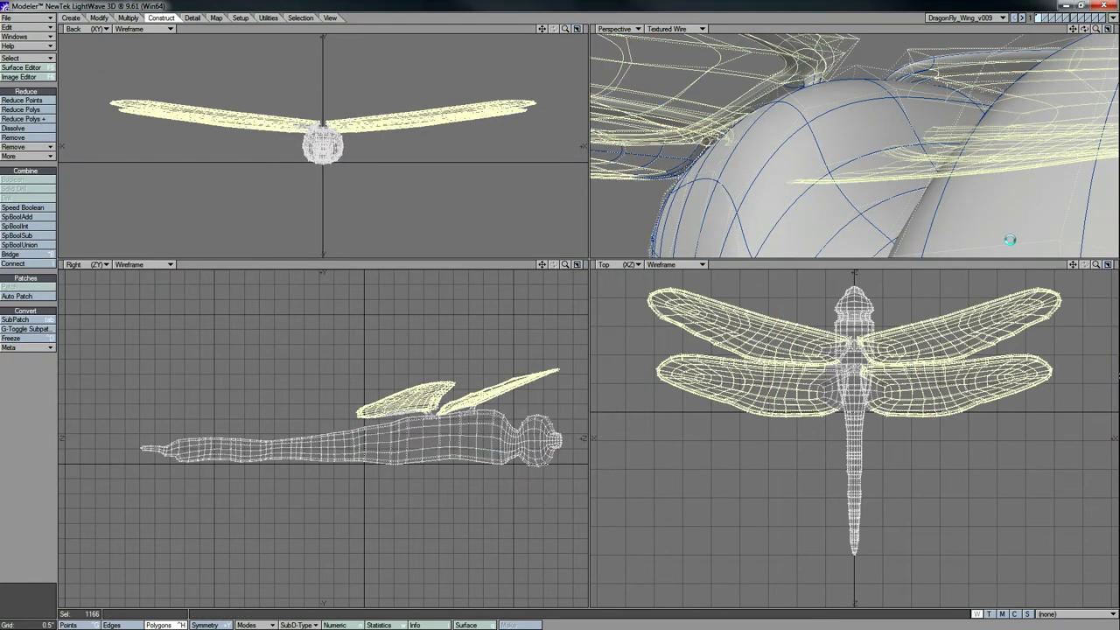
key(bracketright)
key(shift+a)
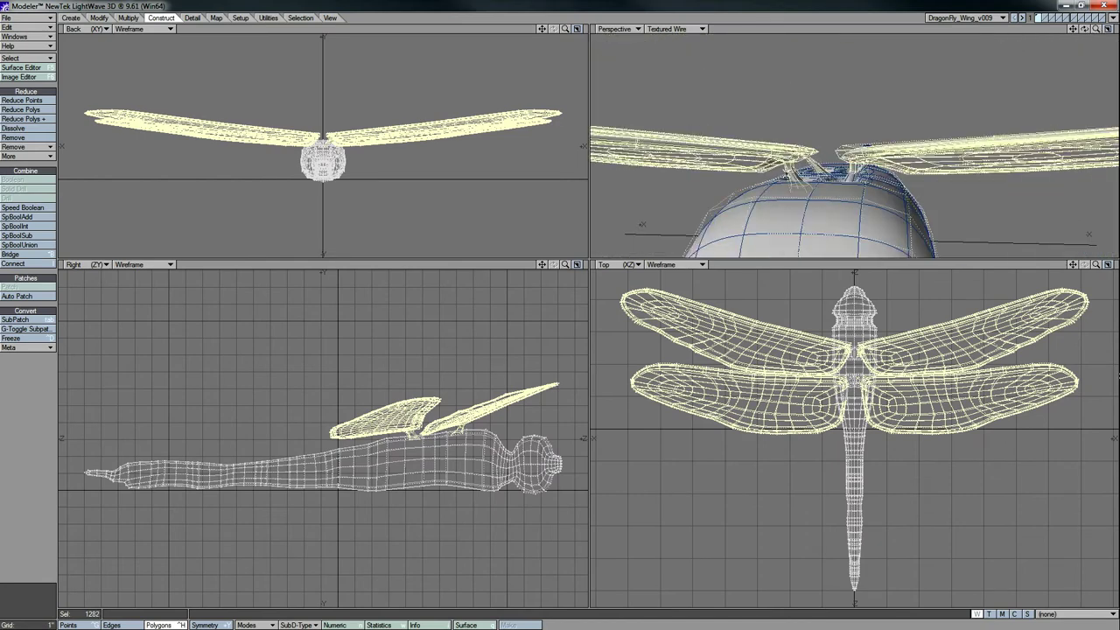
Leave the body joints out of the wing selection and assign a surface named Wings, textured, smoothed, double sided and 10% transparent
drag(560, 266, 199, 420)
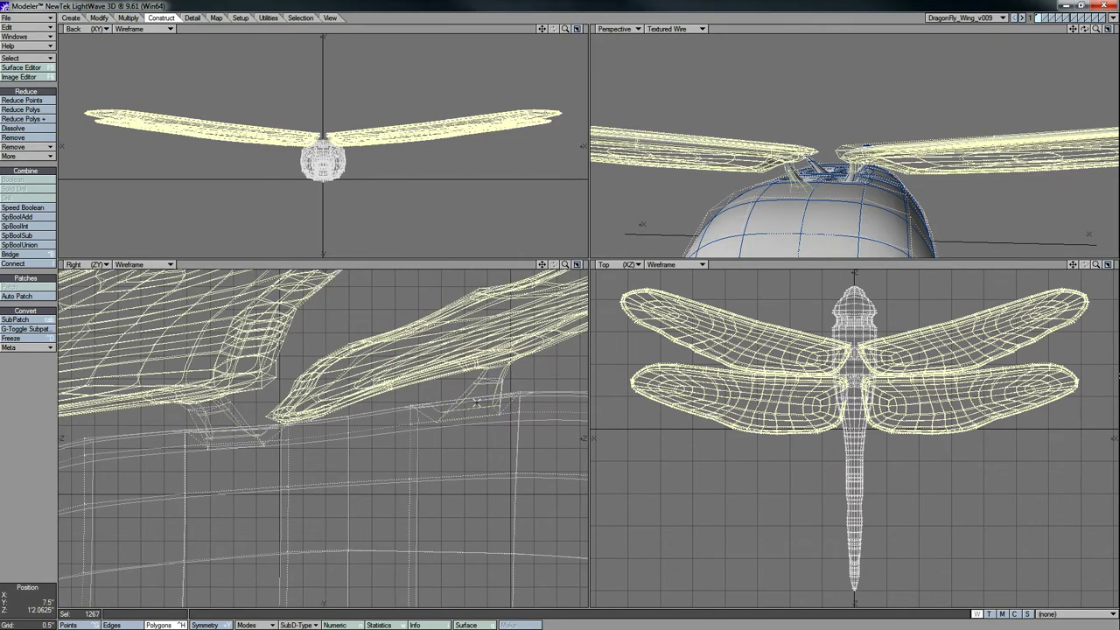
key(shift+bracketright)
key(shift+bracketright)
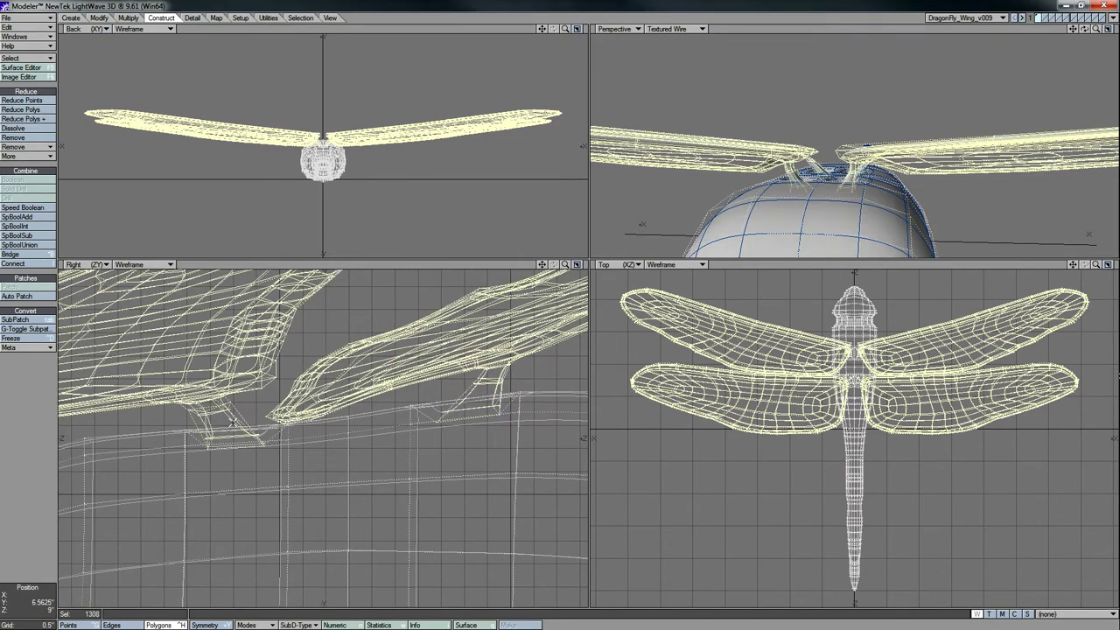
key(shift+bracketleft)
key(q)
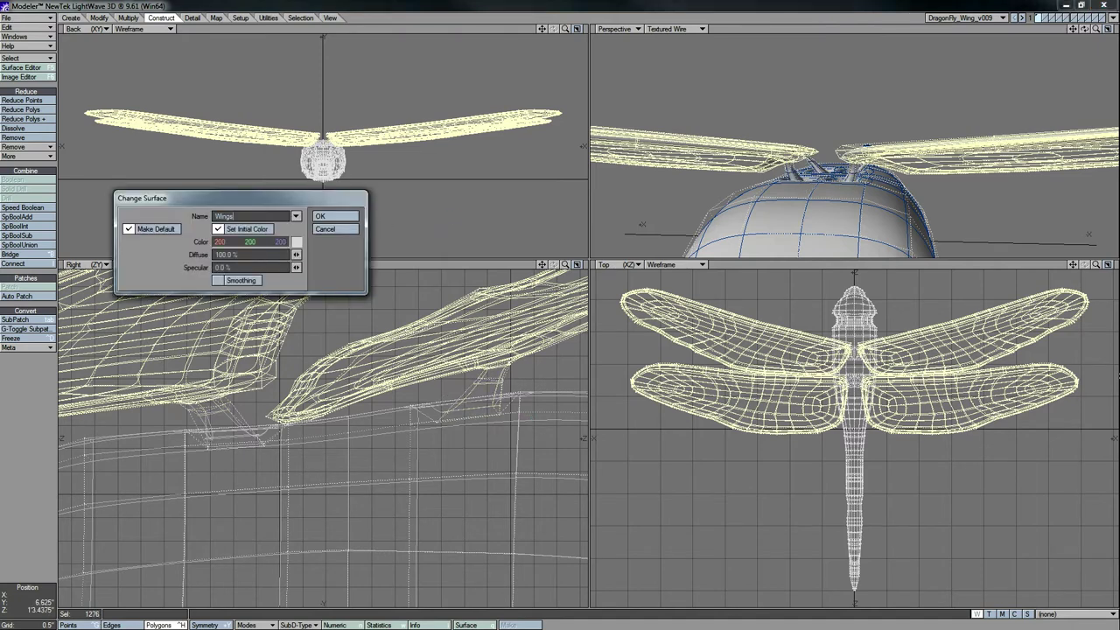
click(330, 221)
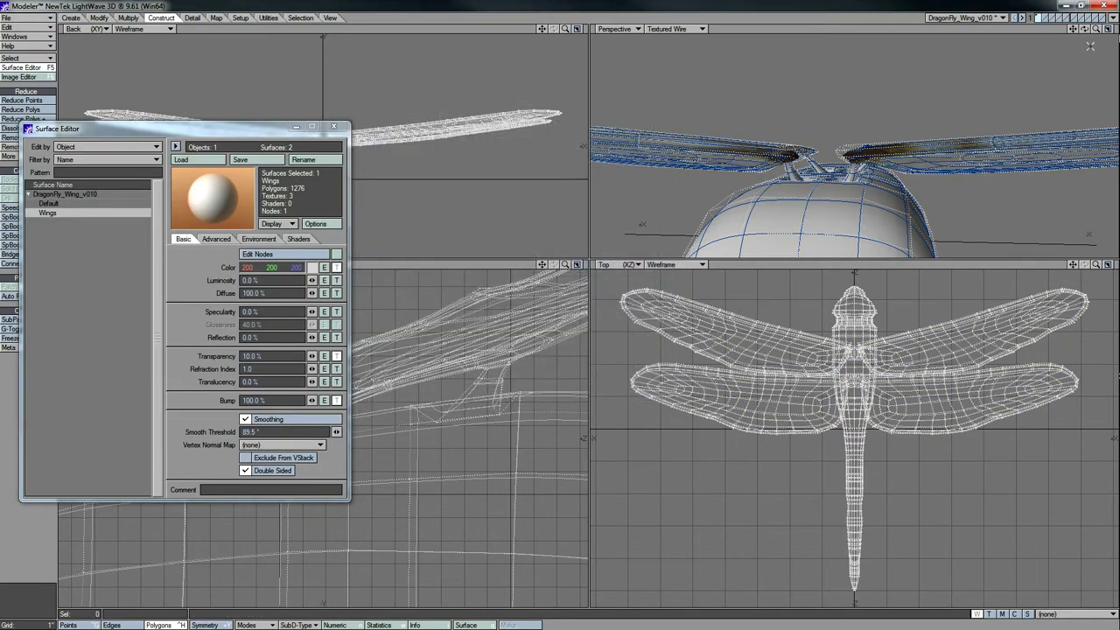
alt+drag(767, 136, 726, 147)
key(a)
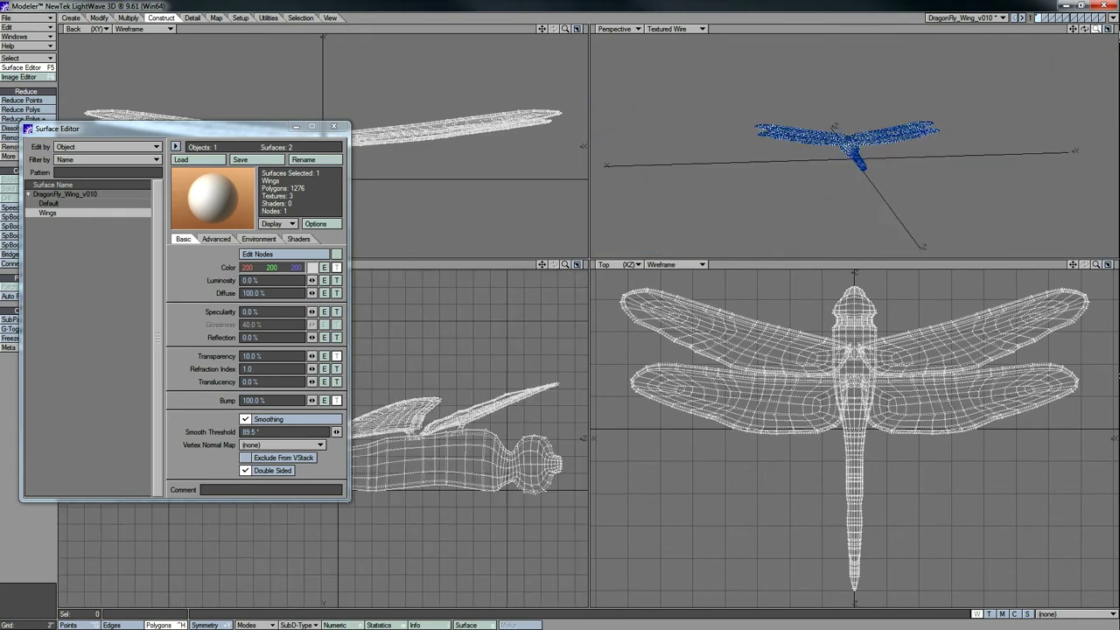
alt+drag(912, 158, 730, 127)
click(337, 128)
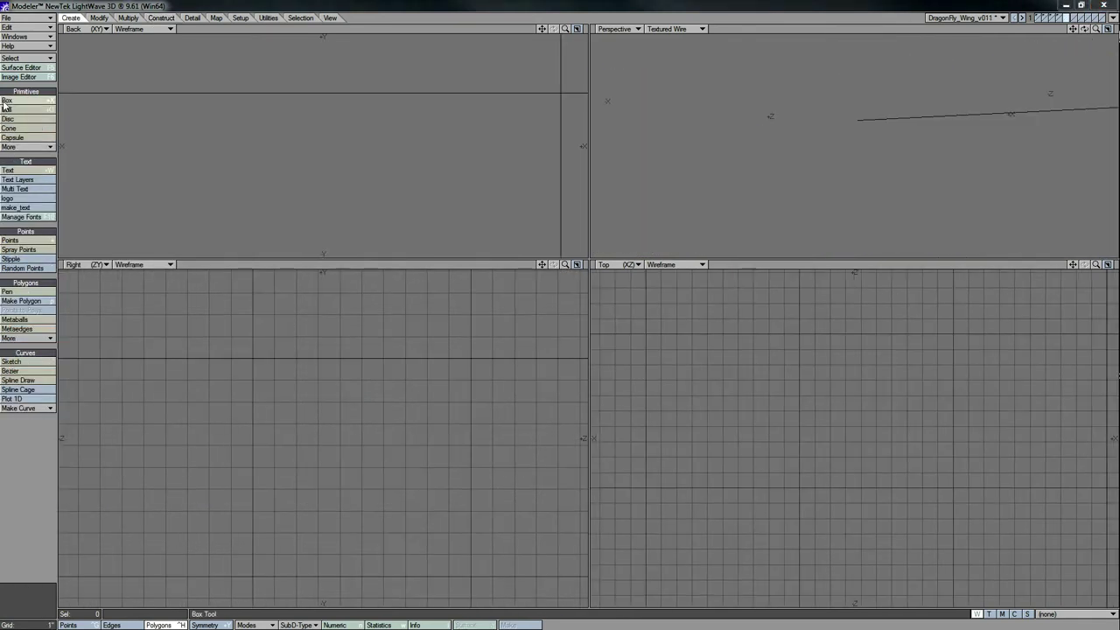
Create a small flattened ball below the thorax on the empty layer and move its lower half down to form a short capsule
click(25, 108)
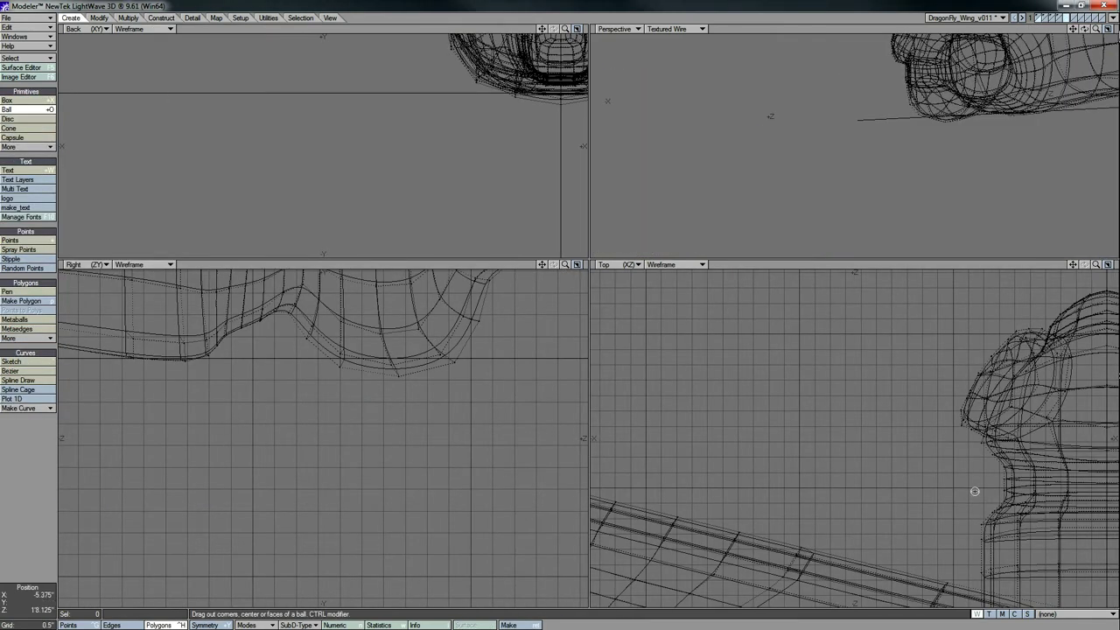
key(Right)
key(Down)
drag(931, 428, 972, 480)
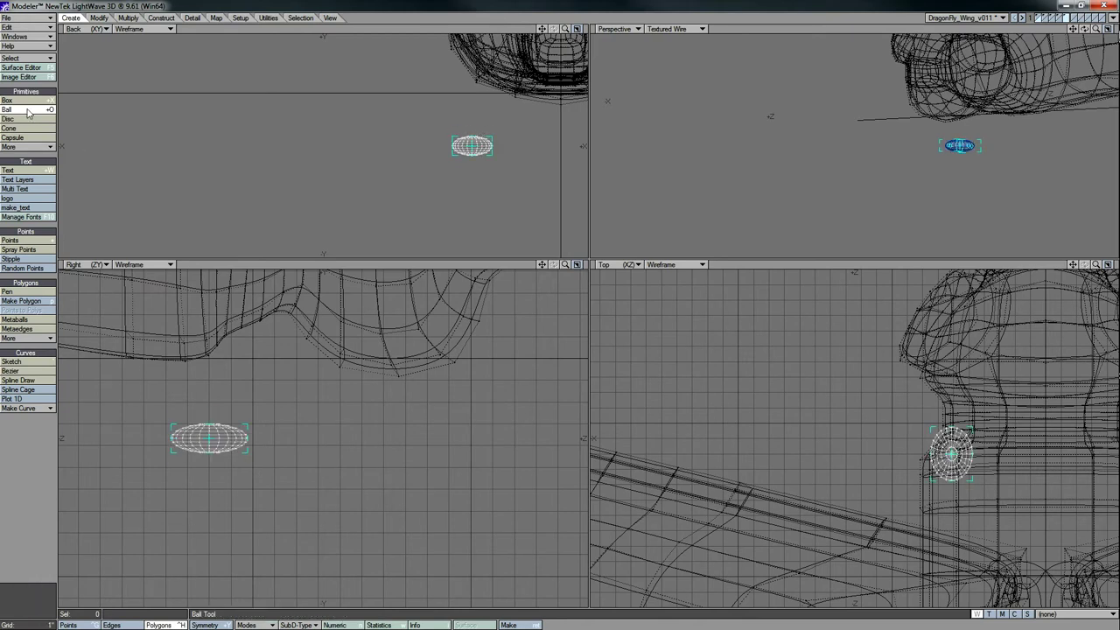
click(26, 112)
mouse_move(477, 118)
right_down()
mouse_move(472, 149)
mouse_move(461, 129)
mouse_move(472, 140)
right_up()
key(t)
drag(487, 144, 486, 176)
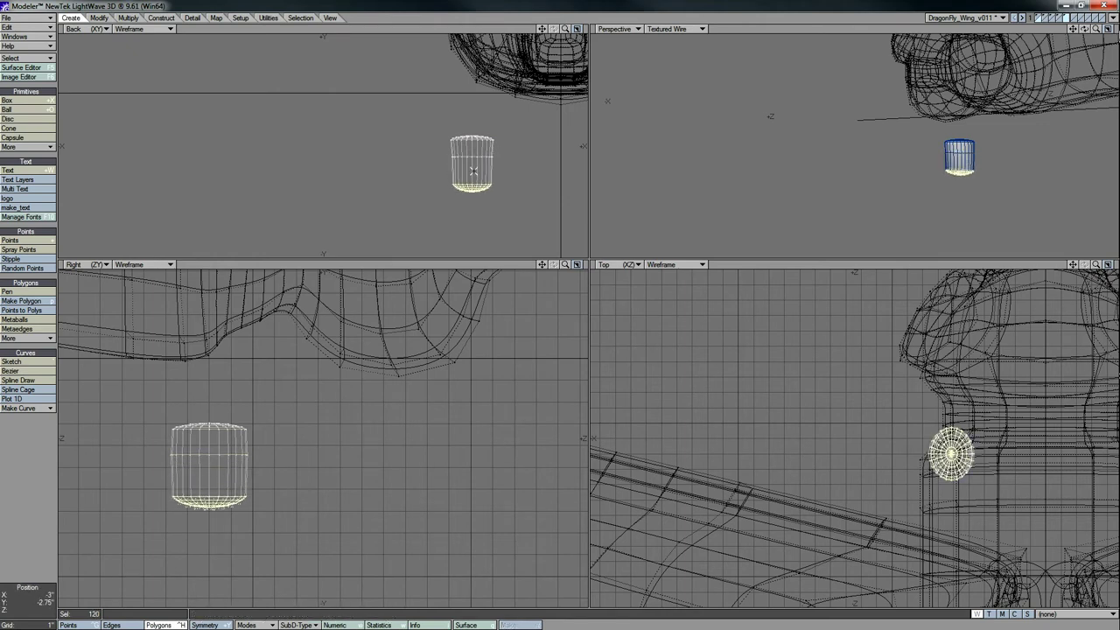
Extend the capsule's bottom end downward into a narrower, tapering leg section
key(slash)
key(period)
key(g)
right_drag(301, 149, 371, 154)
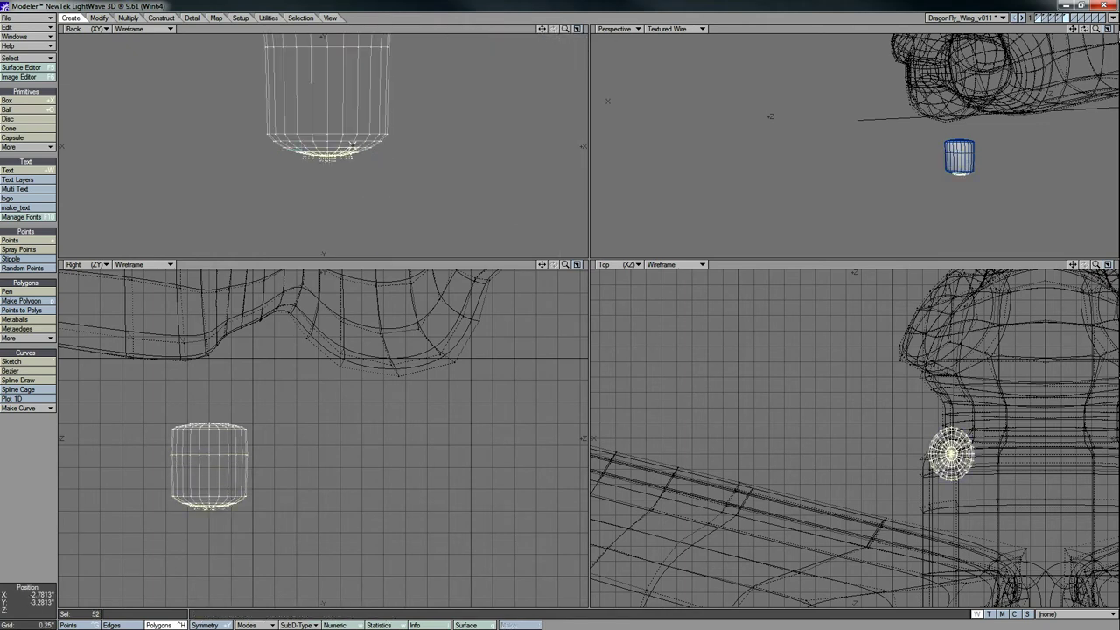
right_drag(991, 376, 991, 420)
drag(1093, 33, 865, 166)
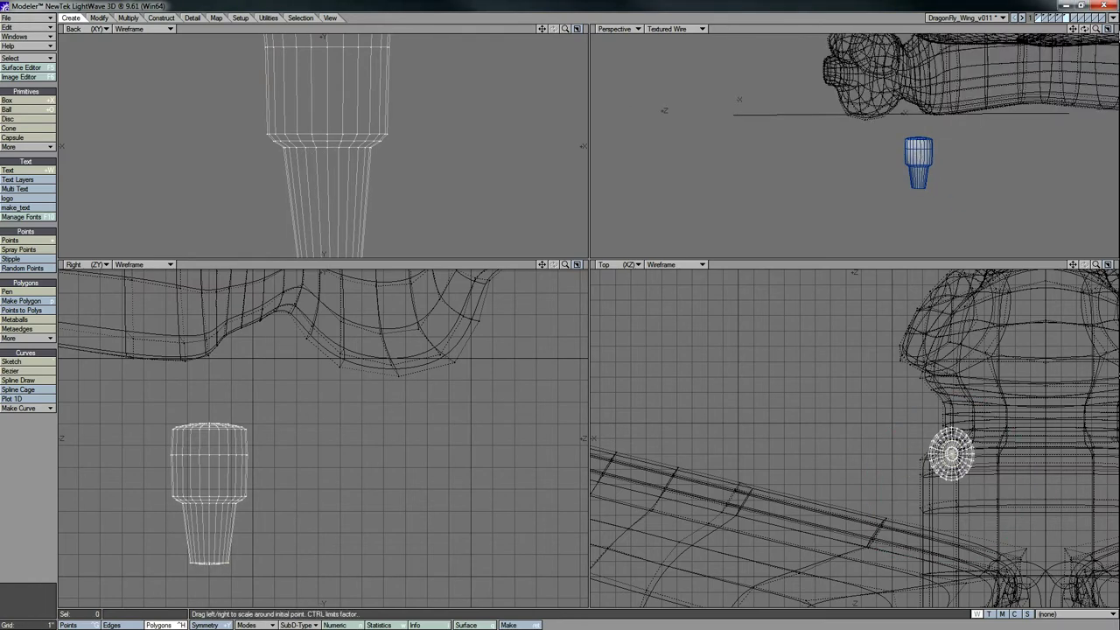
Move the leg piece to the underside of the thorax and shape it into a bent, multi-segment leg ending in a thin foot
key(t)
drag(225, 454, 176, 336)
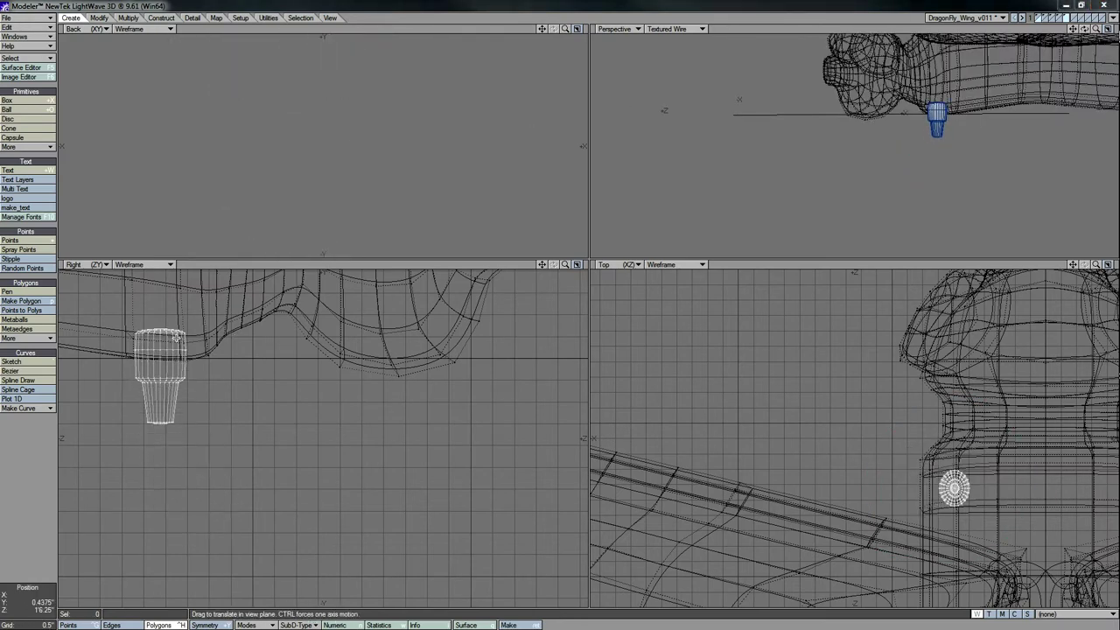
key(y)
right_drag(945, 349, 952, 313)
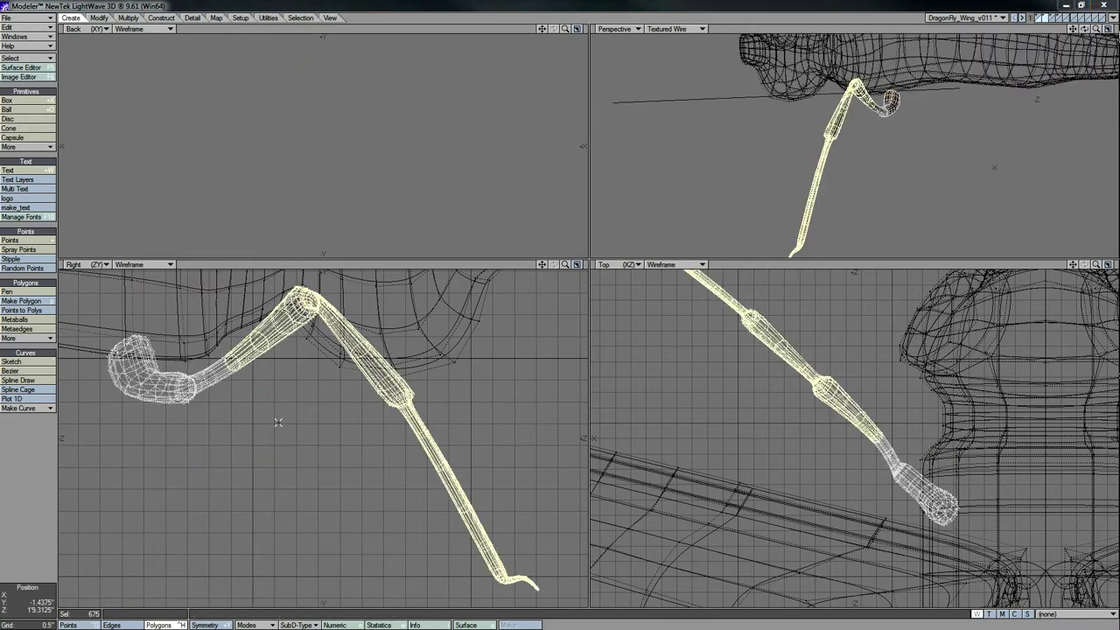
Copy the leg into front, middle and rear legs along one side of the thorax, each rotated to a different outward angle
alt+drag(947, 129, 525, 262)
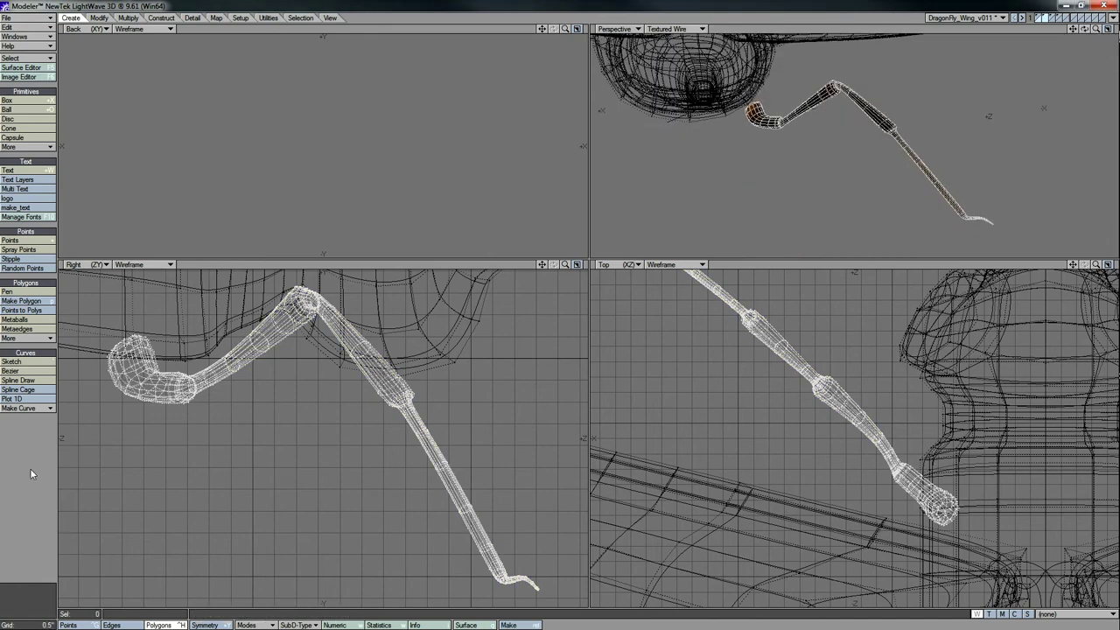
click(685, 29)
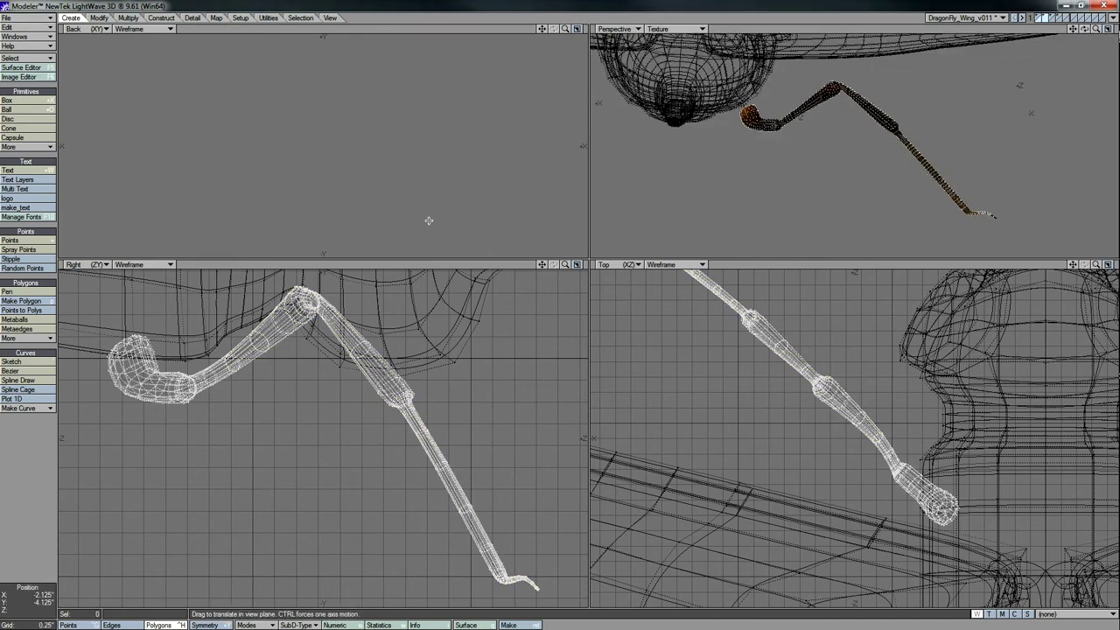
key(a)
drag(842, 341, 809, 341)
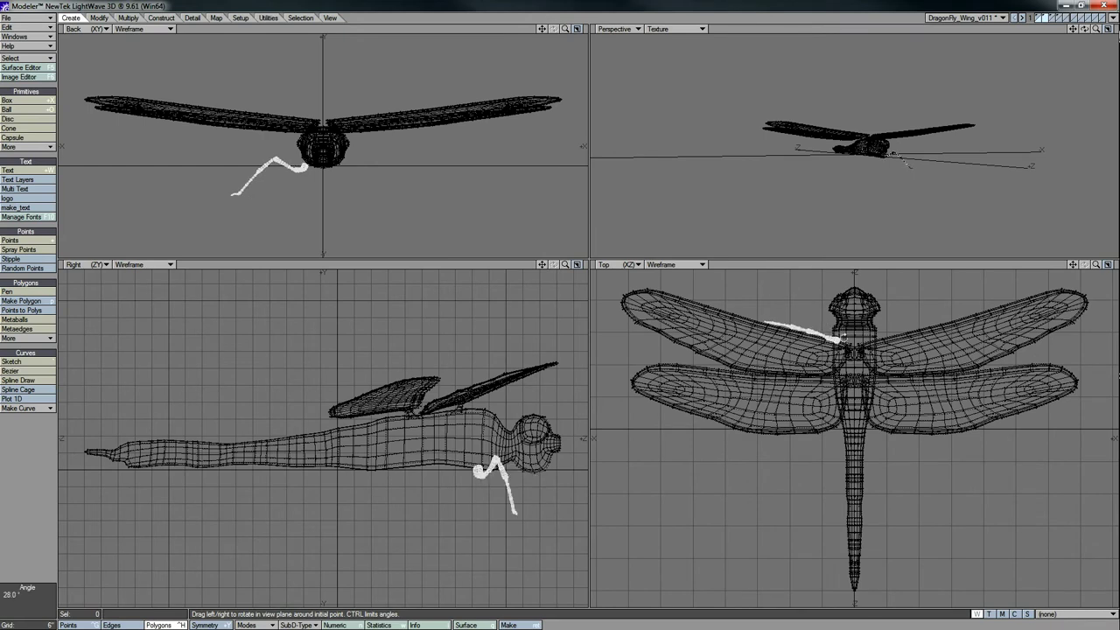
key(ctrl+v)
click(814, 343)
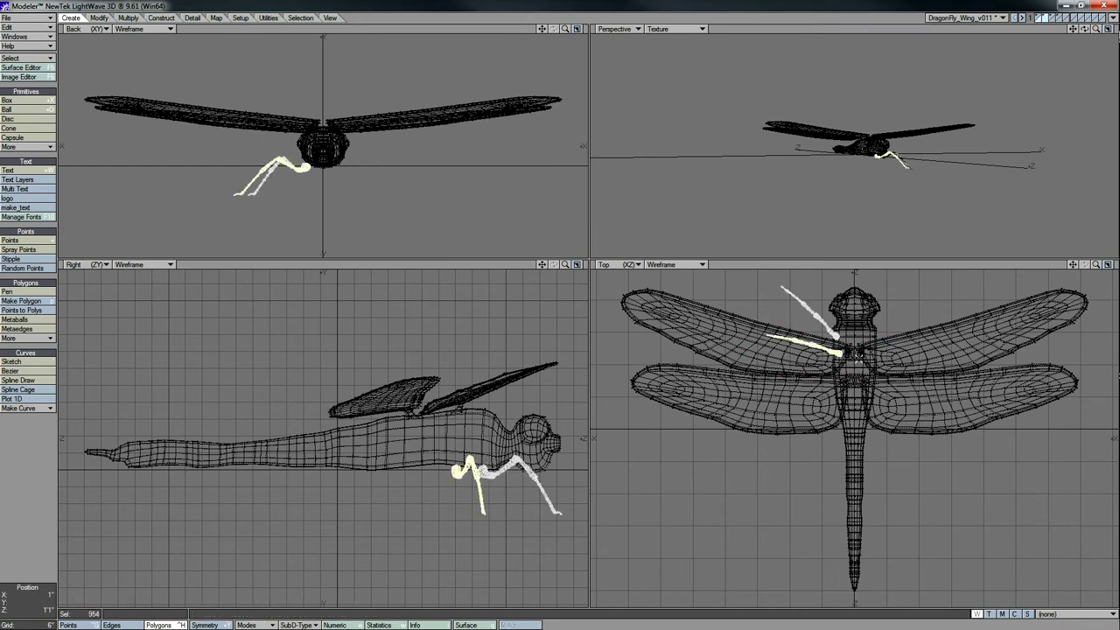
drag(859, 360, 845, 360)
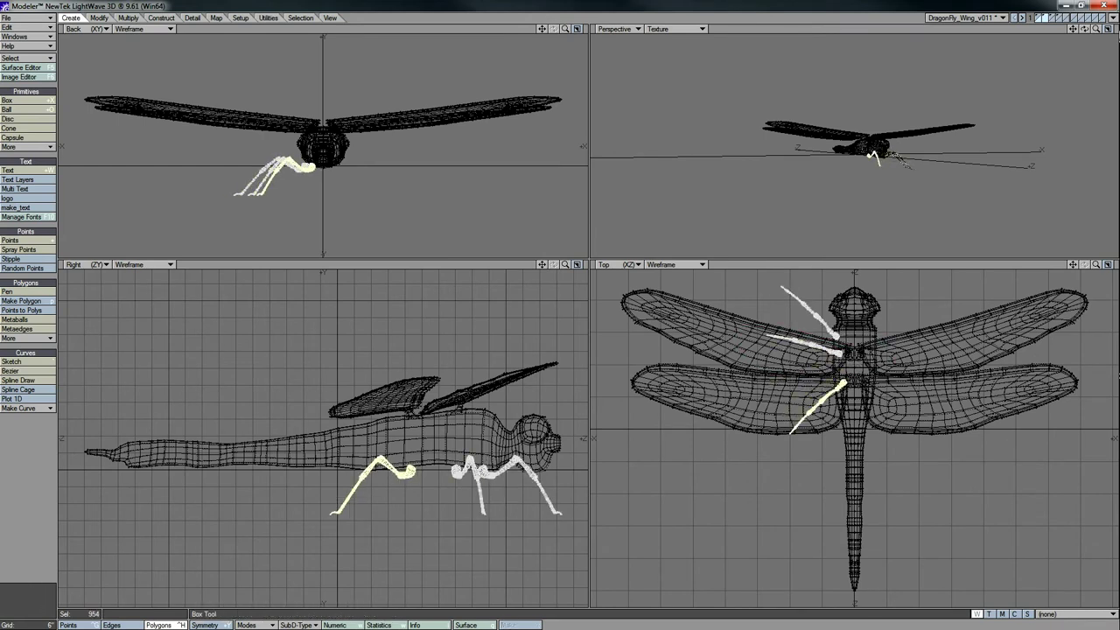
Mirror the three legs across the X axis about center 0 in with merged points
key(slash)
click(127, 18)
click(28, 230)
key(n)
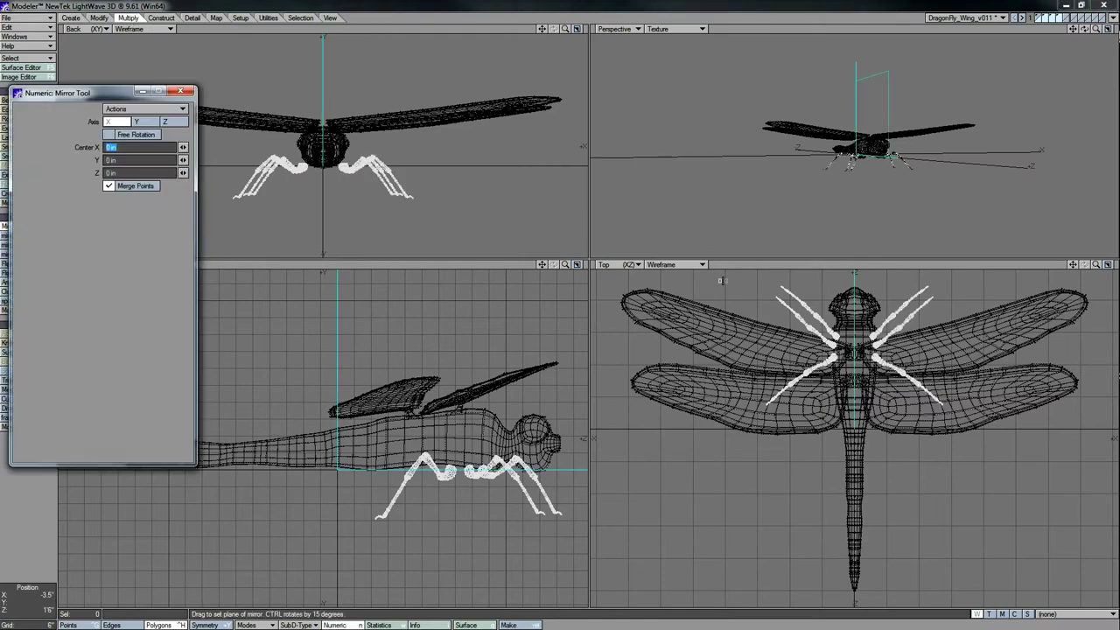
click(182, 92)
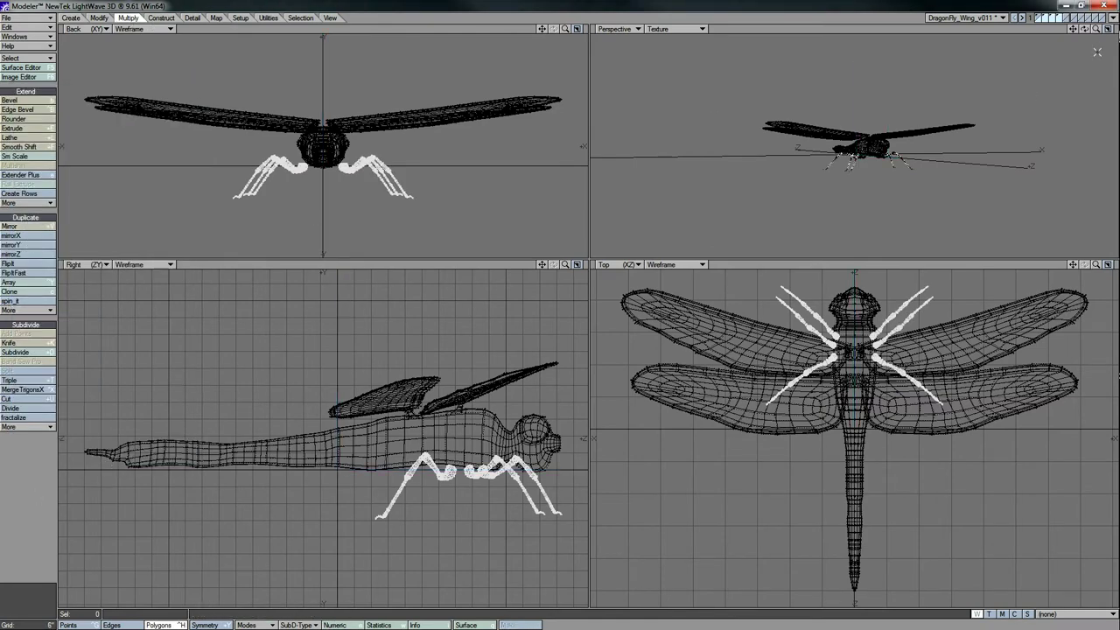
Inspect the mirrored legs together with the body and wings, and review the Wings surface settings
drag(1083, 29, 1059, 46)
shift+click(1040, 19)
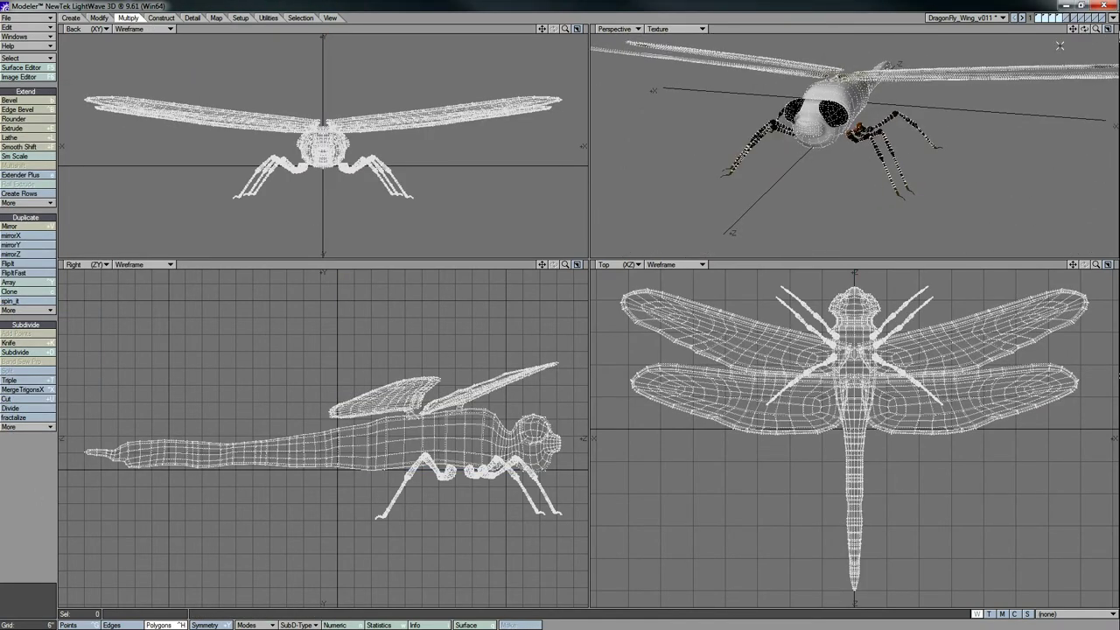
click(25, 67)
click(48, 231)
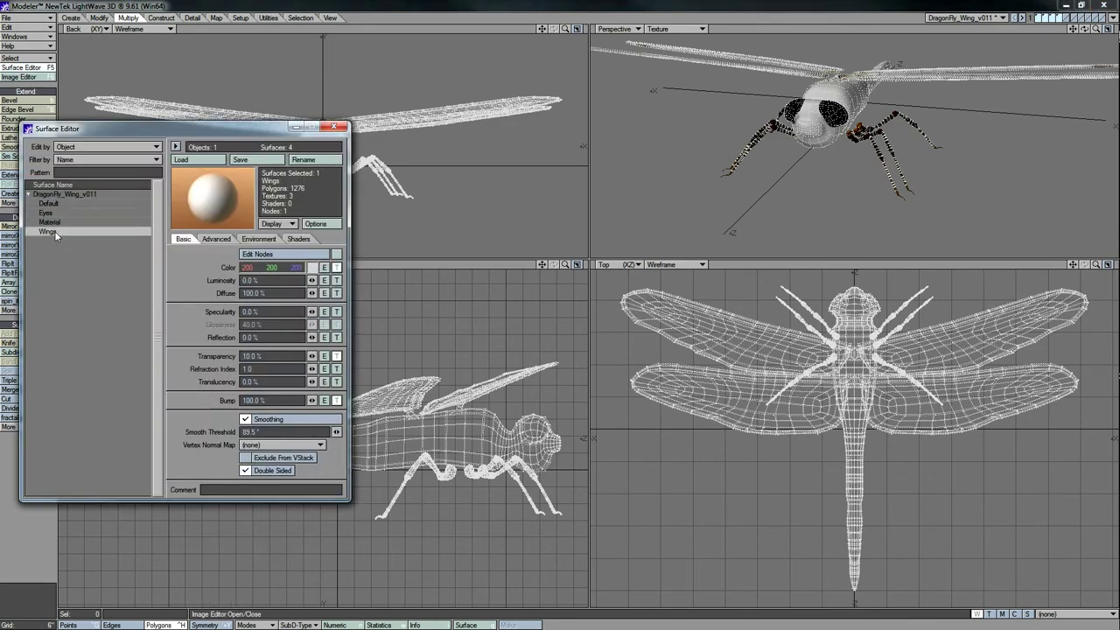
click(337, 127)
drag(1084, 29, 964, 146)
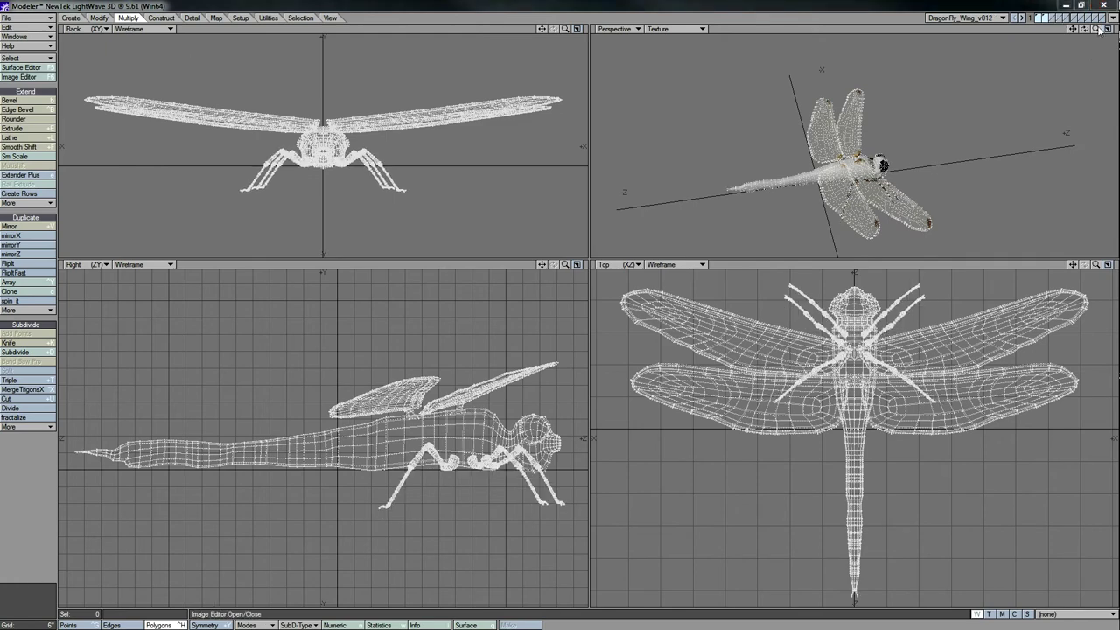
mouse_move(1084, 29)
mouse_down()
mouse_move(1050, 53)
mouse_move(1085, 43)
mouse_move(1074, 57)
mouse_move(1070, 32)
mouse_up()
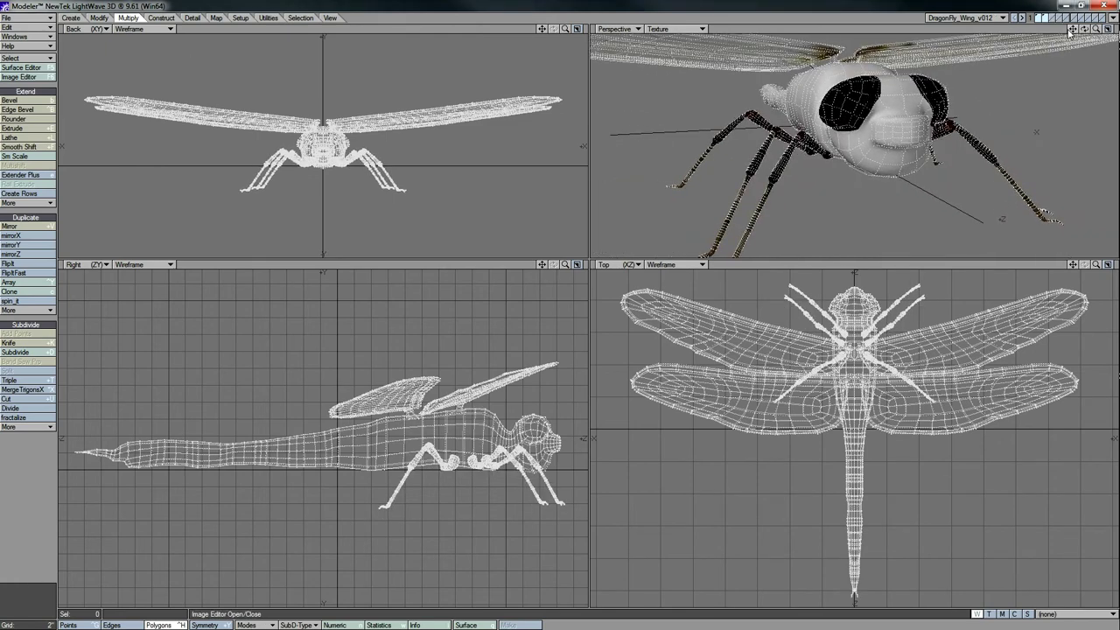
Draw a skelegon chain from the thorax back along the abdomen to the tail tip, with the dragonfly as background
click(1012, 19)
click(72, 18)
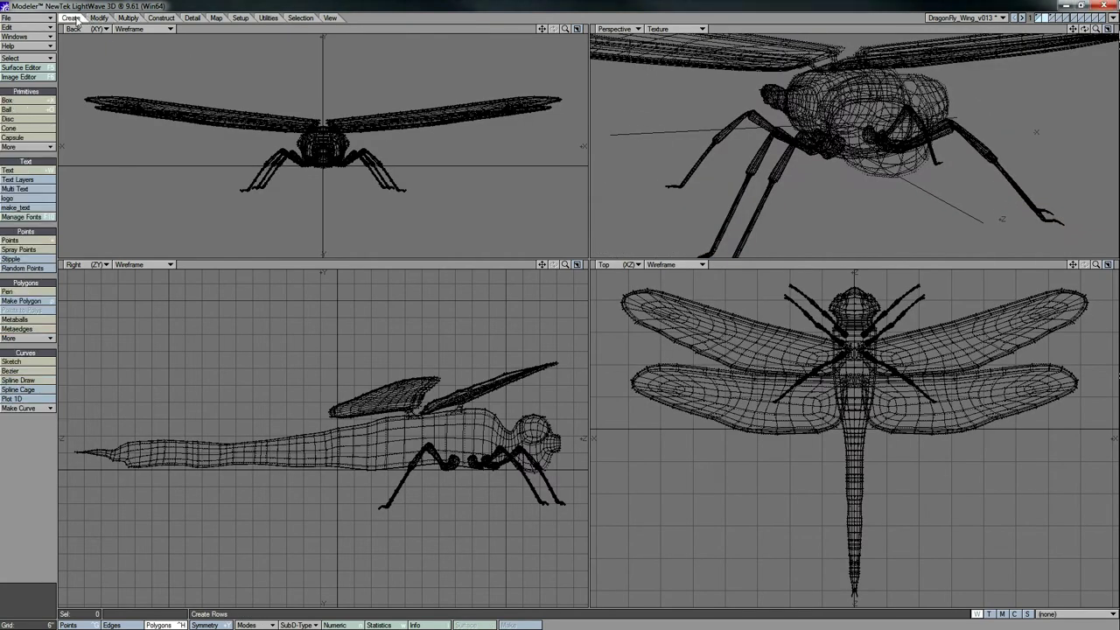
click(239, 18)
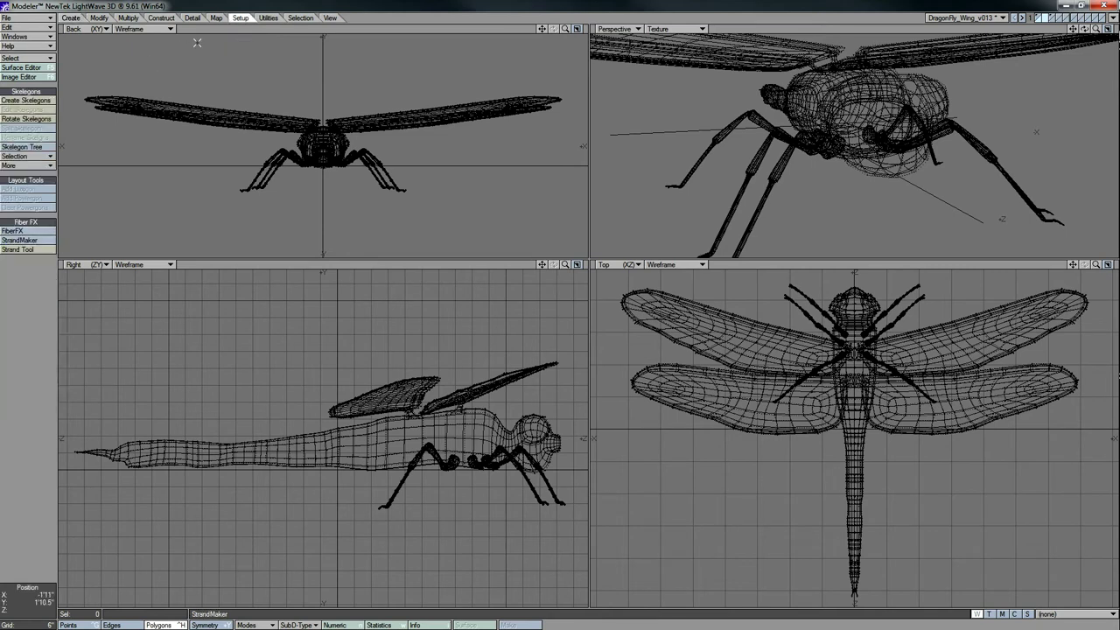
drag(336, 411, 469, 404)
click(412, 436)
click(348, 443)
click(303, 450)
click(248, 452)
click(201, 454)
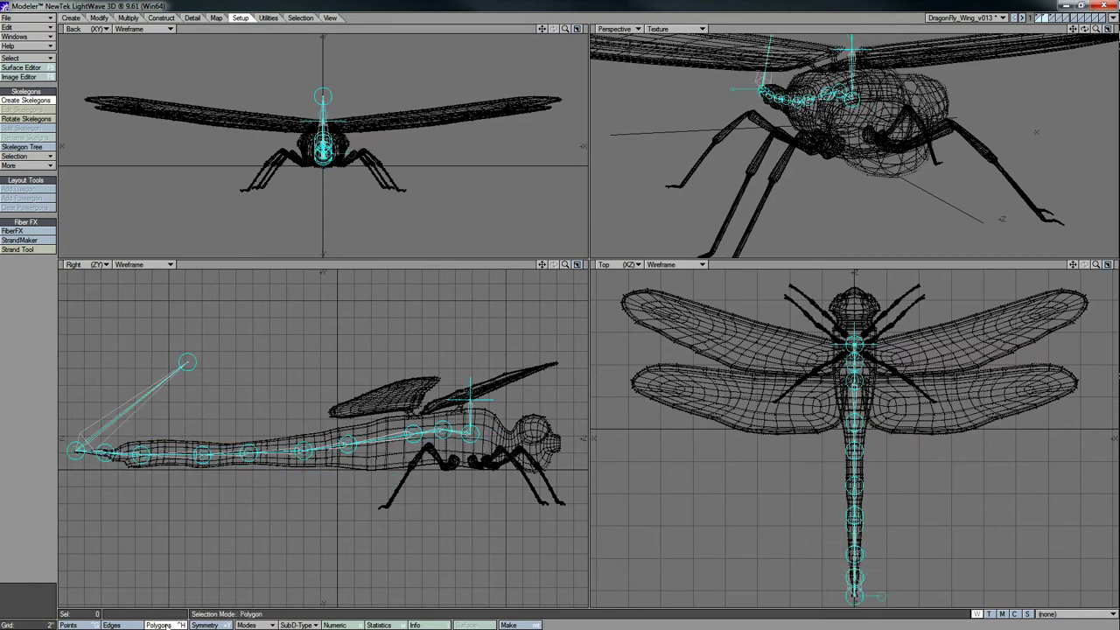
key(space)
Add a second skelegon chain from the thorax forward through the neck and into the head
click(26, 99)
click(494, 442)
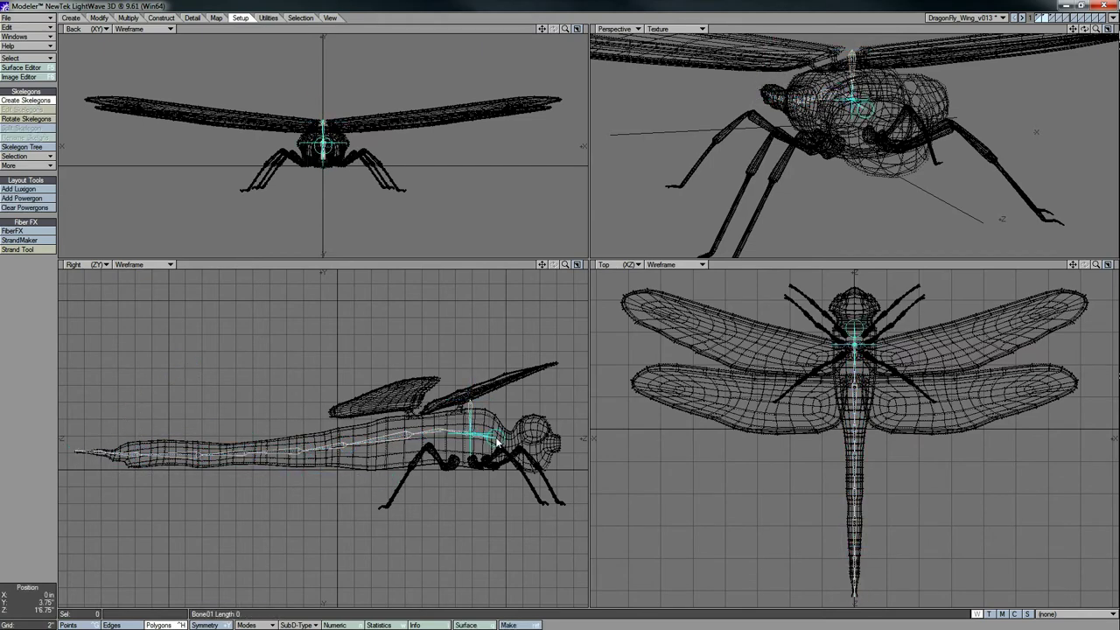
drag(551, 447, 536, 430)
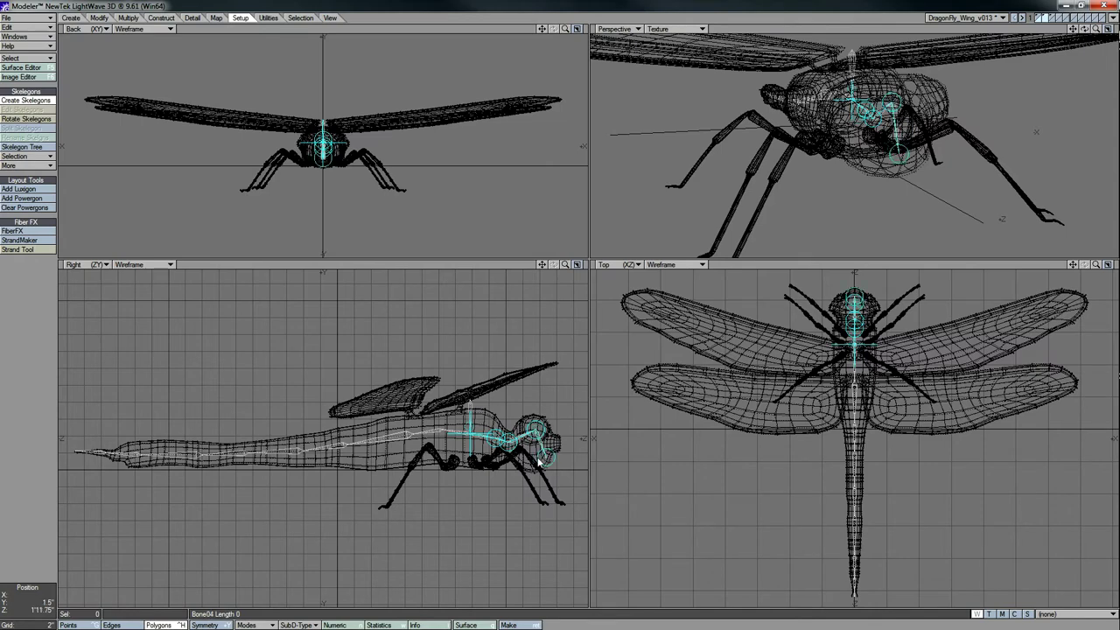
click(37, 102)
Edit the spine skelegon chain to follow the abdomen's centerline and rename the upright root skelegon above the thorax
click(26, 37)
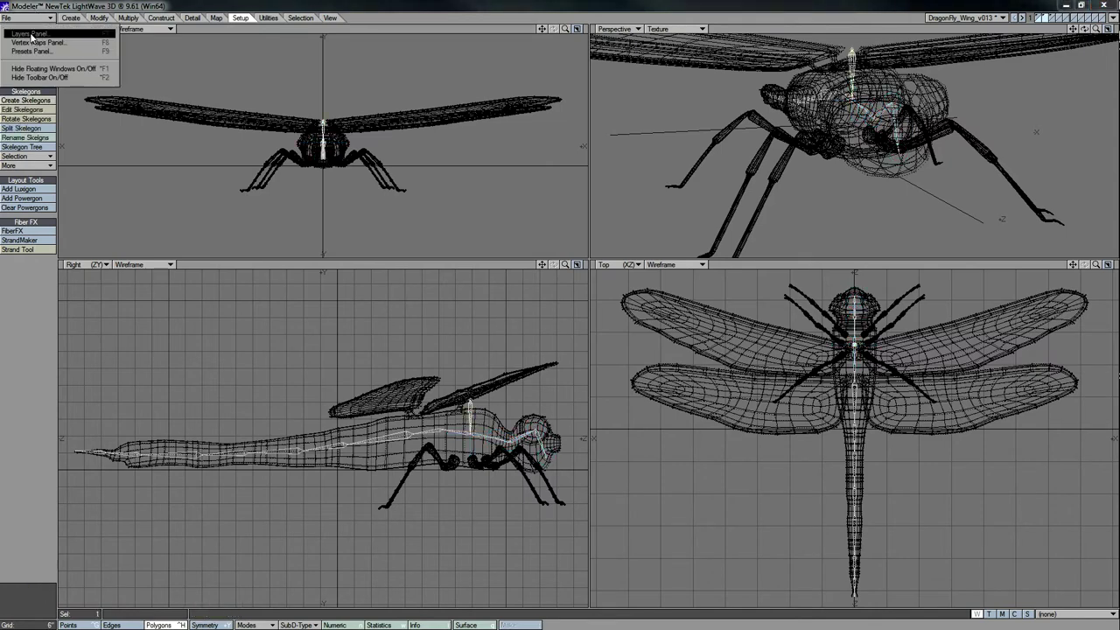
click(44, 74)
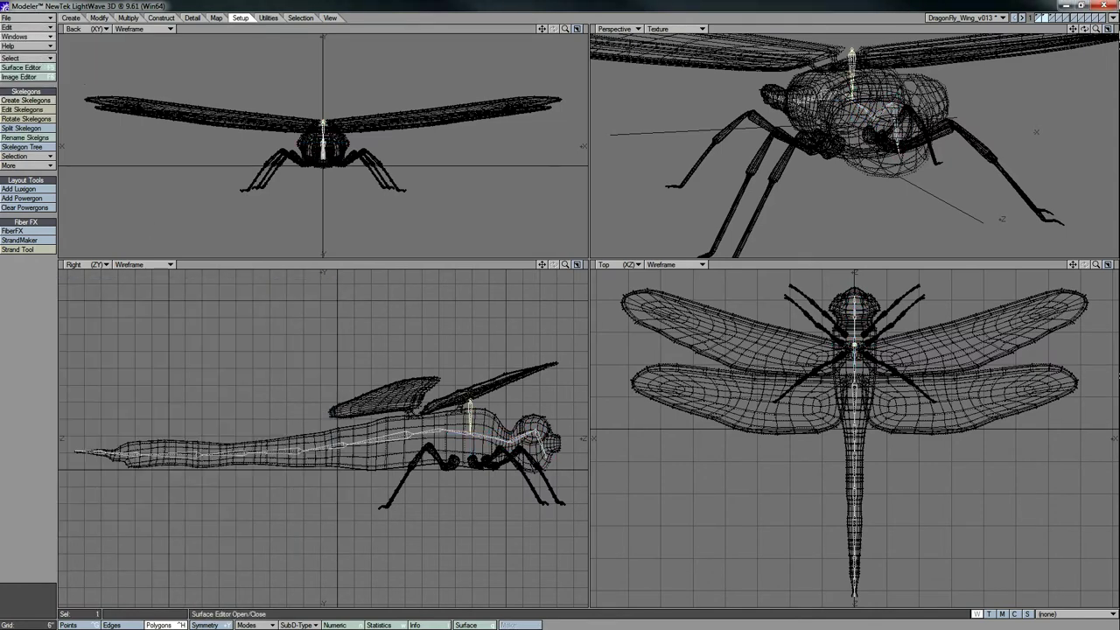
click(318, 286)
click(24, 110)
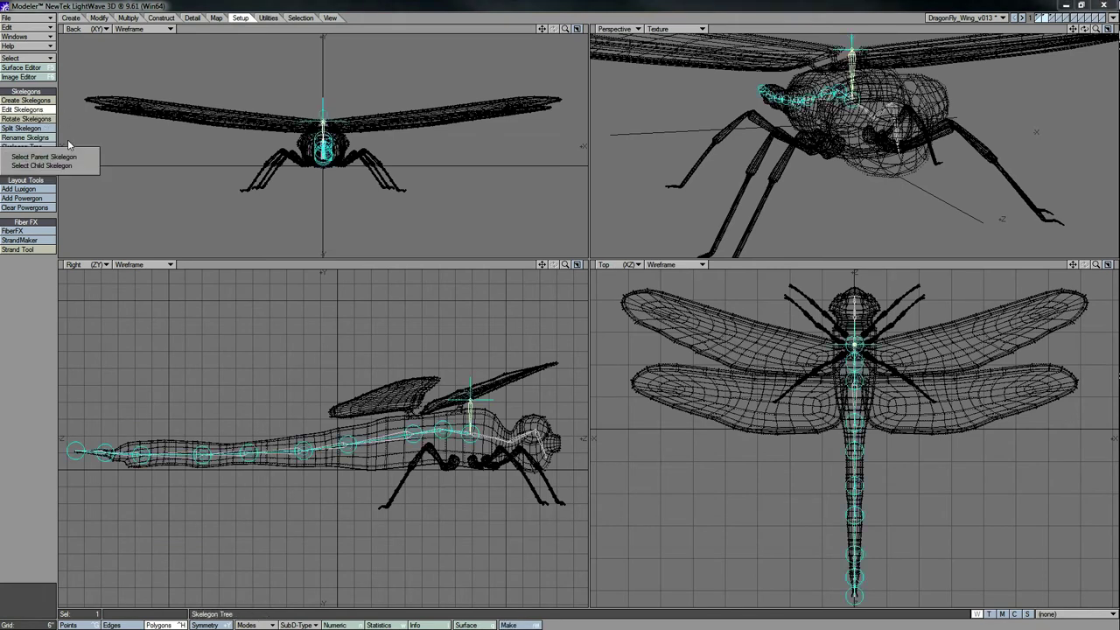
click(25, 137)
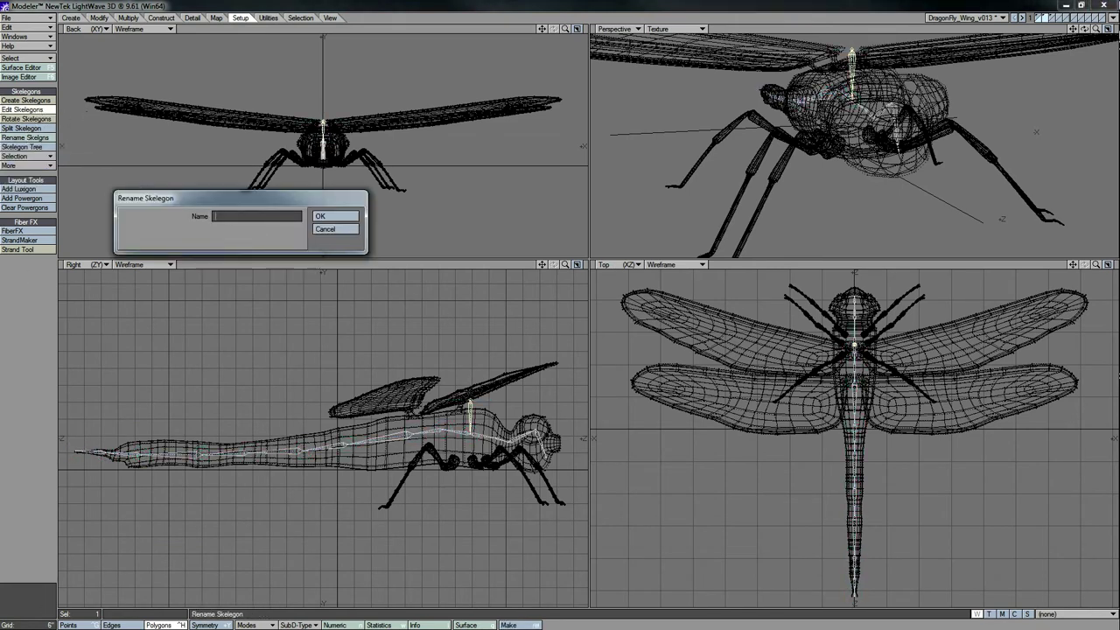
key(Return)
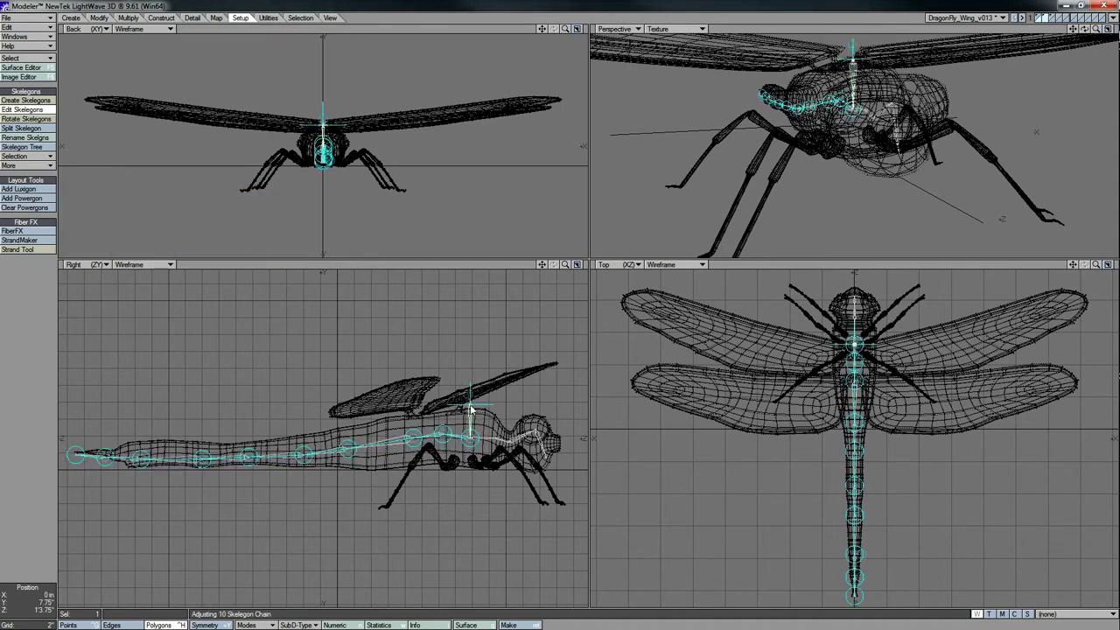
key(space)
Select the skelegons of the three legs on one side and mirror them to the opposite side of the body
click(467, 449)
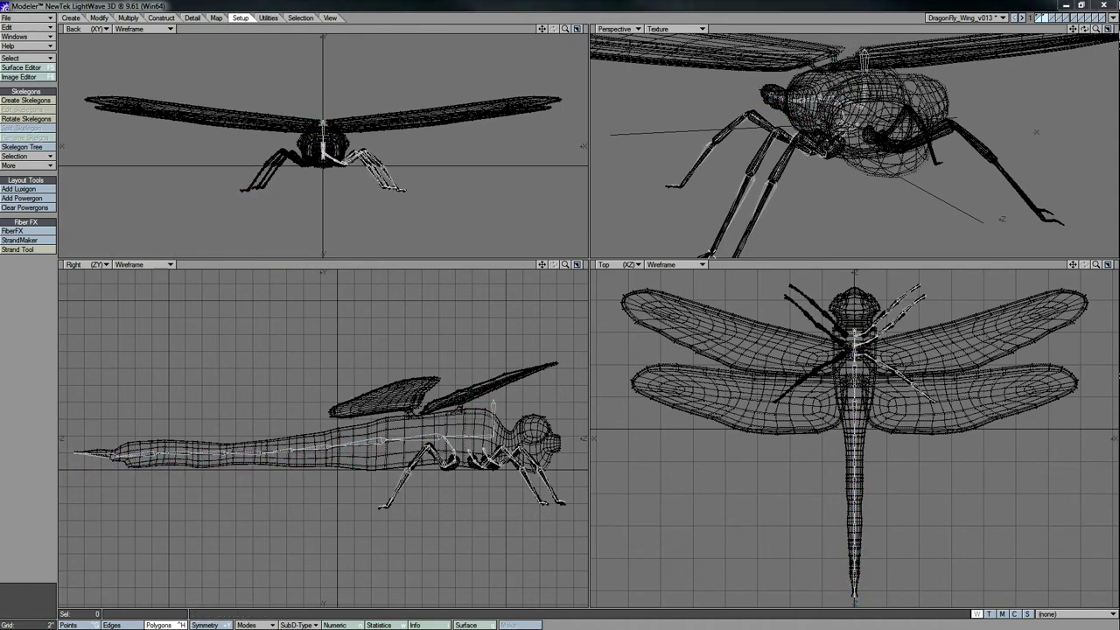
drag(459, 483, 374, 504)
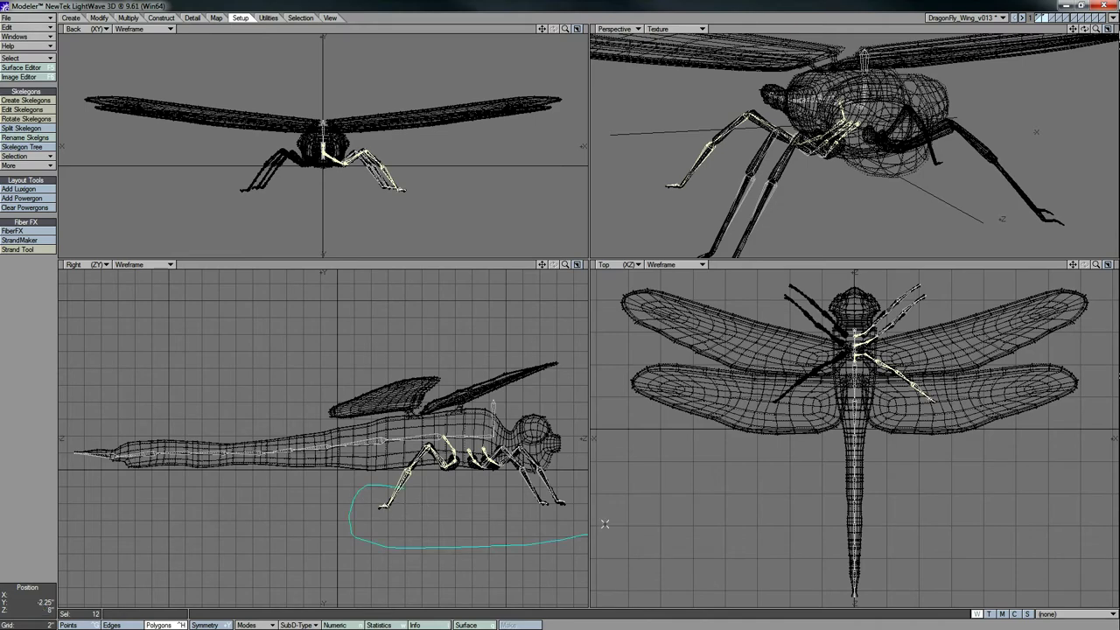
right_drag(604, 523, 376, 479)
key(shift+v)
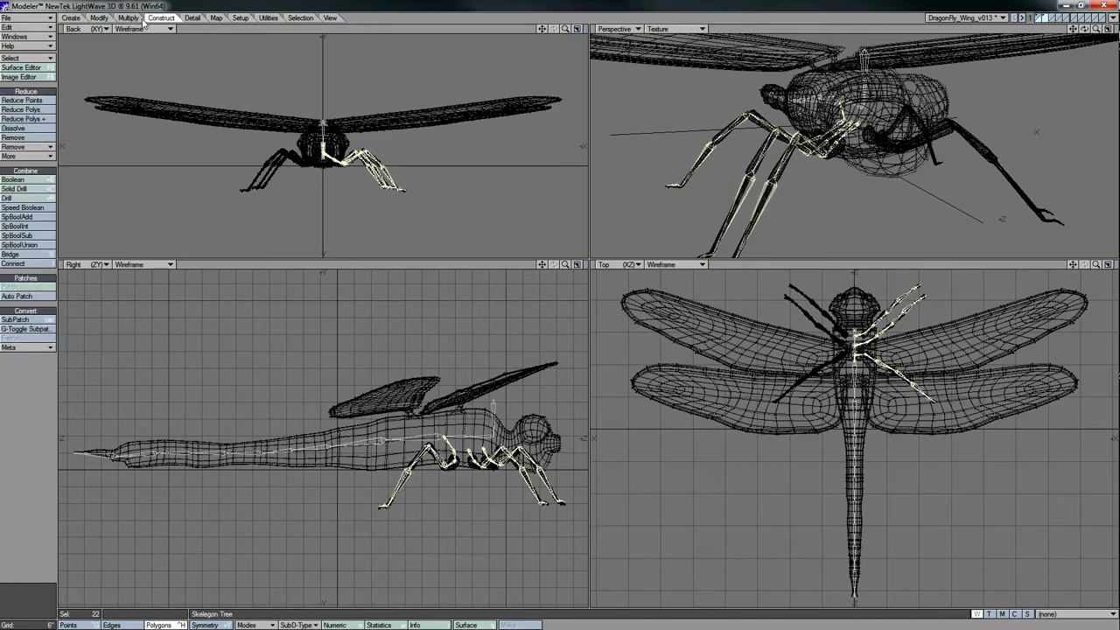
key(n)
key(space)
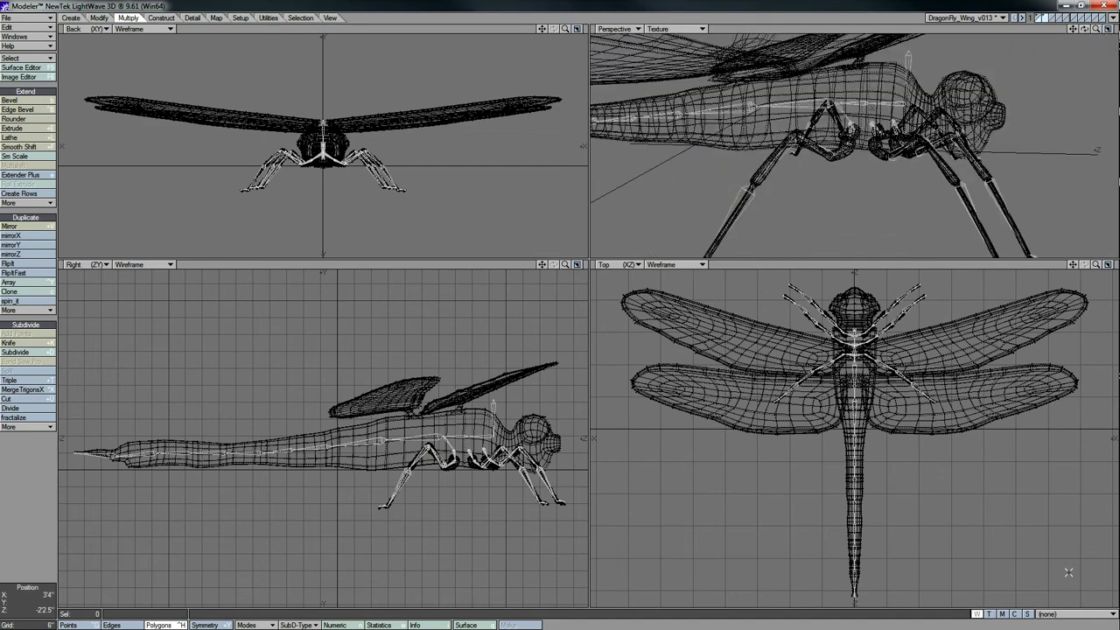
Bring the dragonfly mesh layer to the foreground and set the perspective view to Weight Shade
click(1076, 613)
key(Escape)
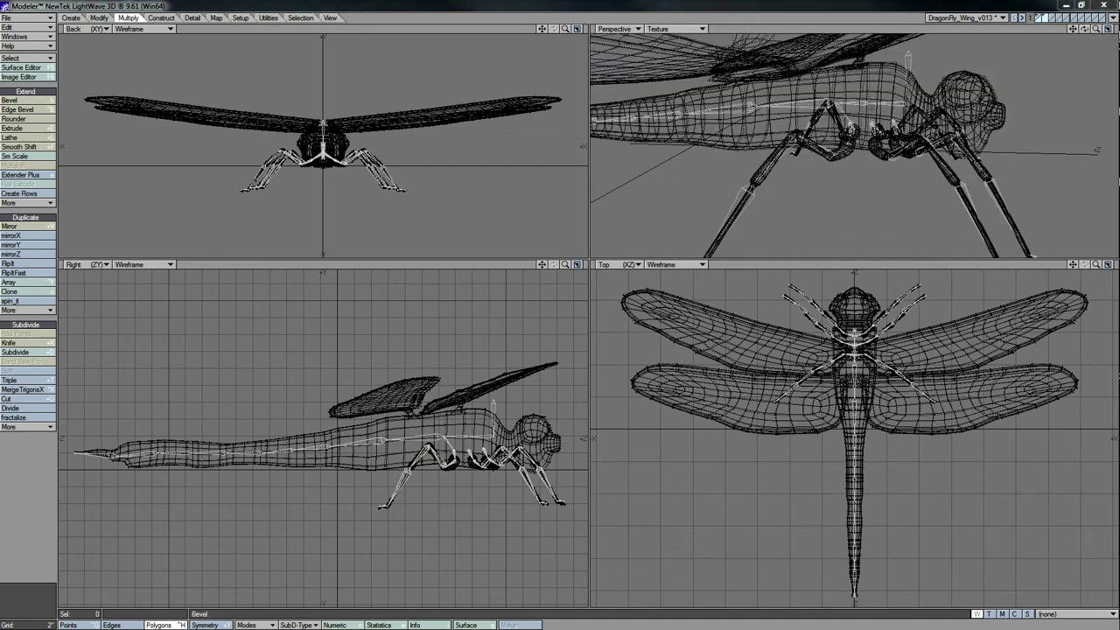
drag(1084, 29, 626, 38)
click(690, 29)
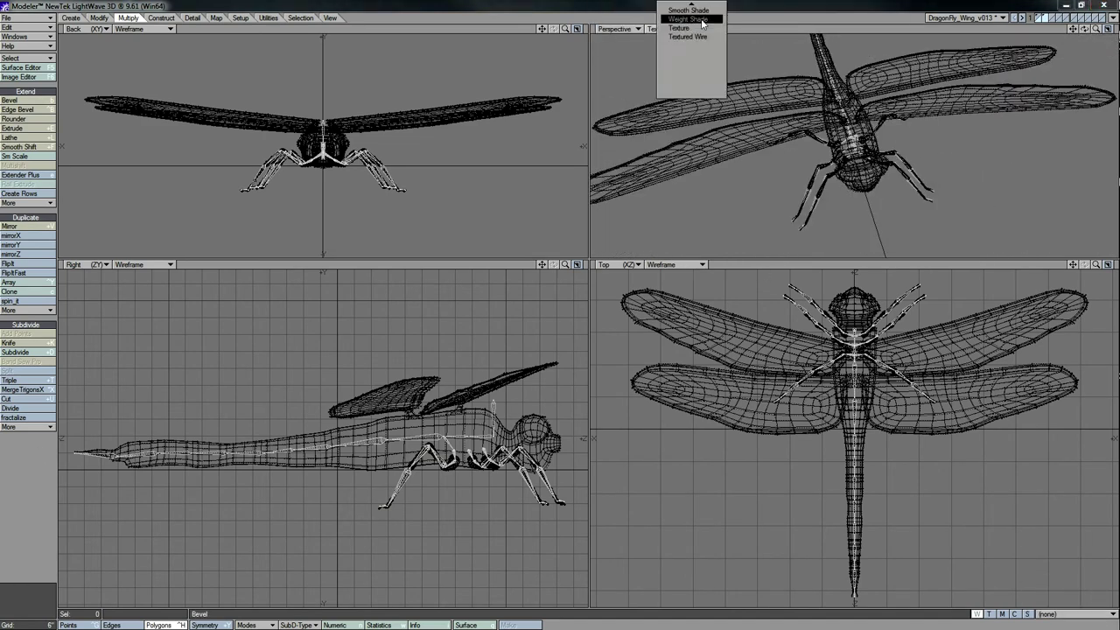
click(682, 28)
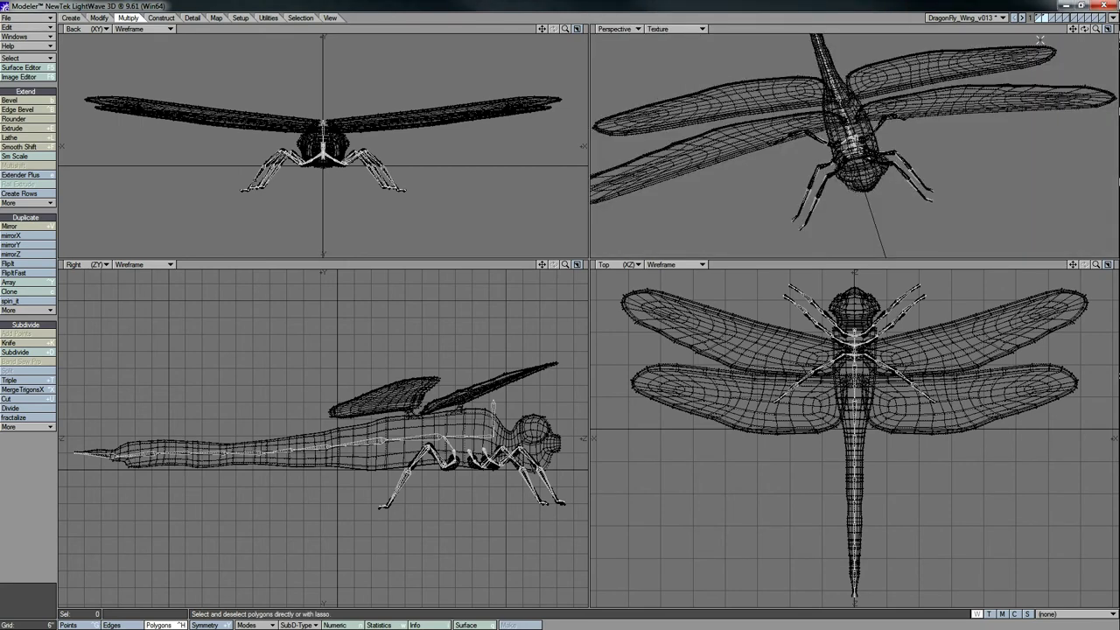
drag(1040, 39, 874, 52)
click(674, 29)
click(669, 19)
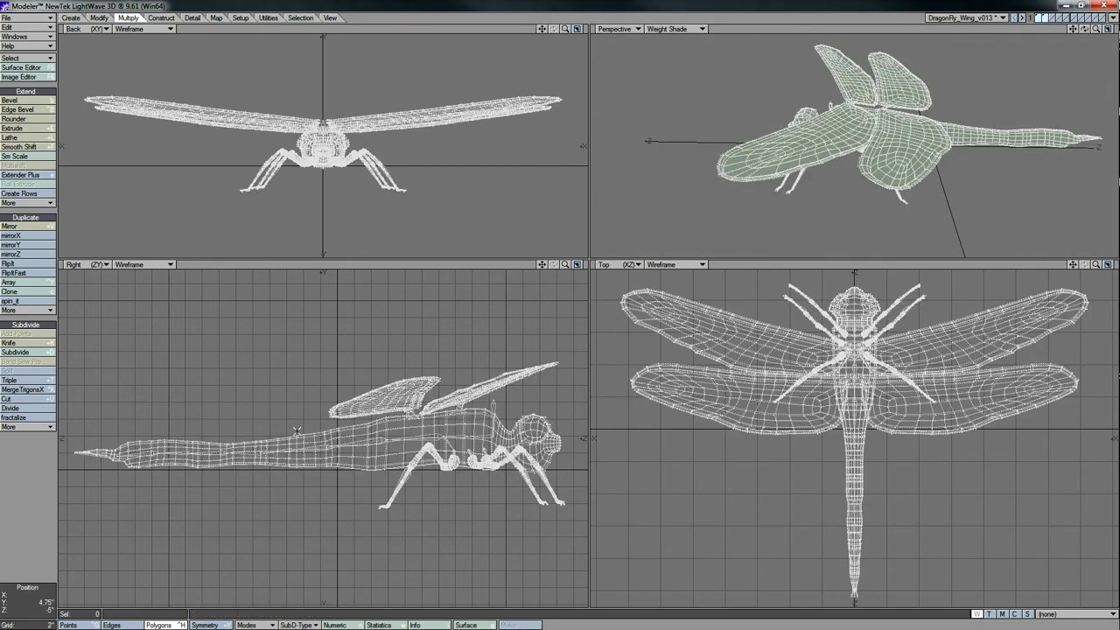
Select the polygons of the abdomen's rear section, including the tail tip, for vertex mapping
drag(79, 453, 245, 455)
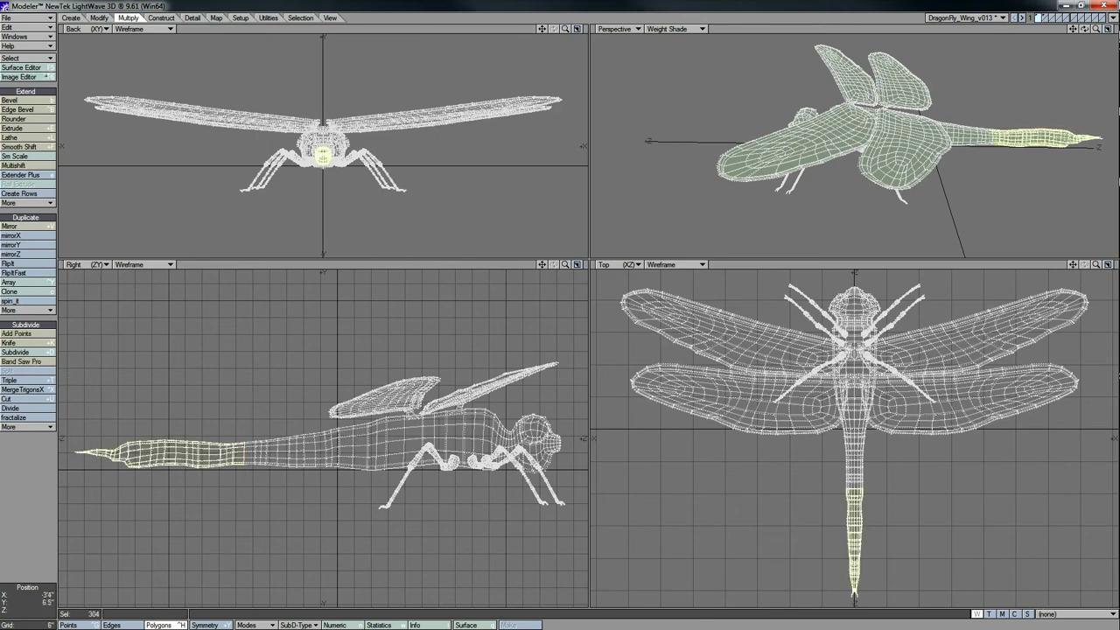
click(216, 19)
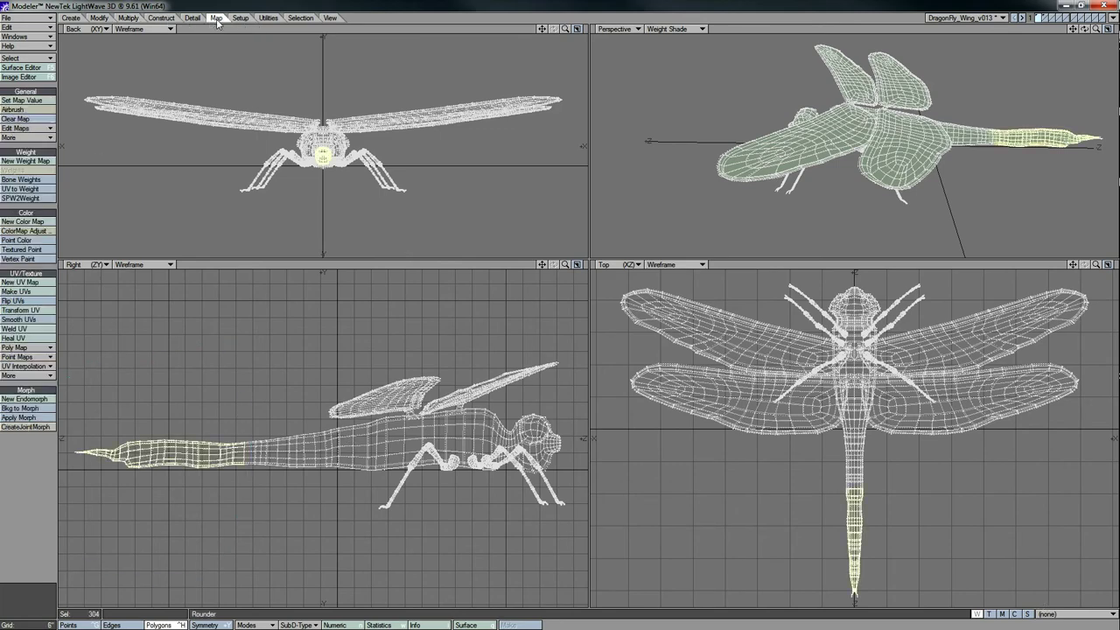
click(36, 225)
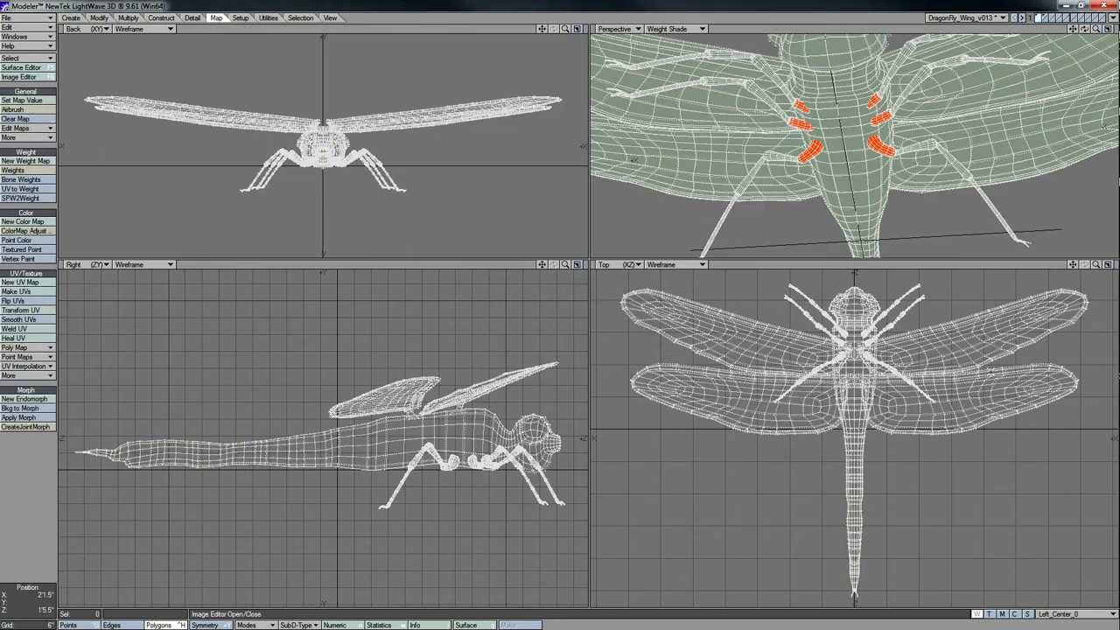
Review the Left_Center weight maps one after another on the dragonfly's leg segments
click(1061, 614)
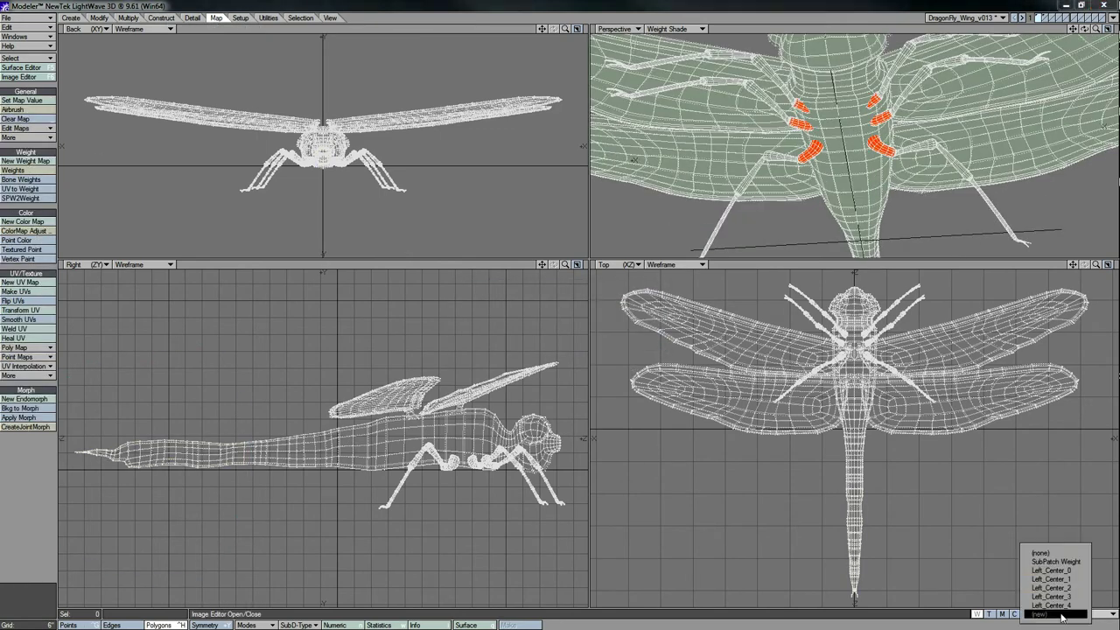
click(1054, 605)
click(1061, 614)
click(1058, 605)
click(1072, 622)
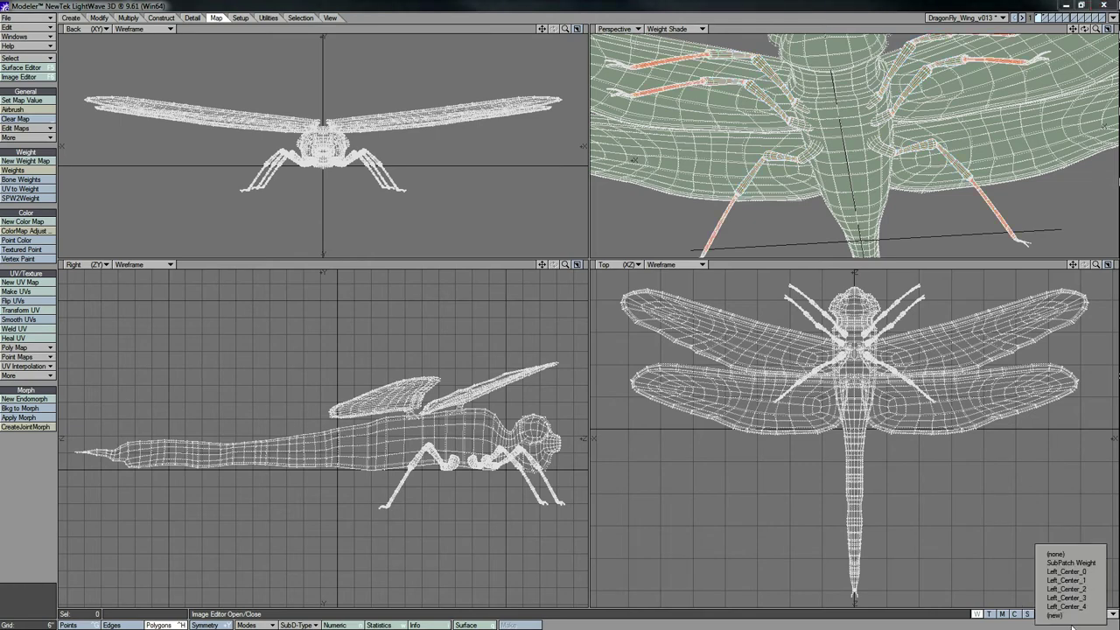
click(1071, 625)
drag(1084, 29, 979, 70)
click(1061, 614)
click(1074, 612)
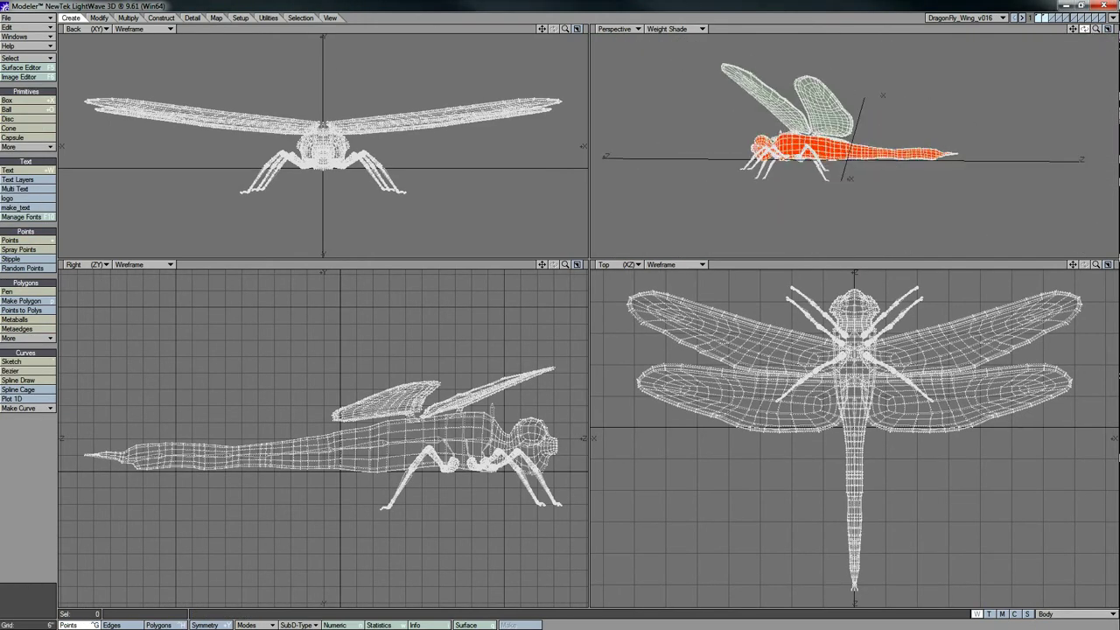
Check the weight map assignment of two points near the wing bases, then of all the mesh's points, in Point Info
drag(1095, 29, 1095, 33)
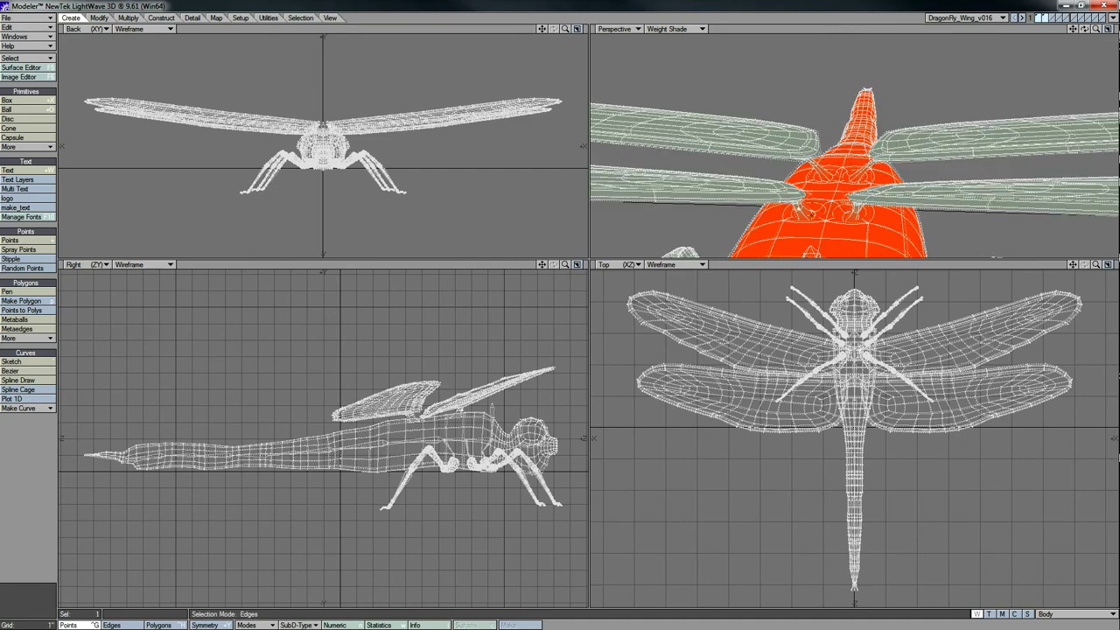
key(i)
key(Escape)
key(i)
key(Escape)
key(i)
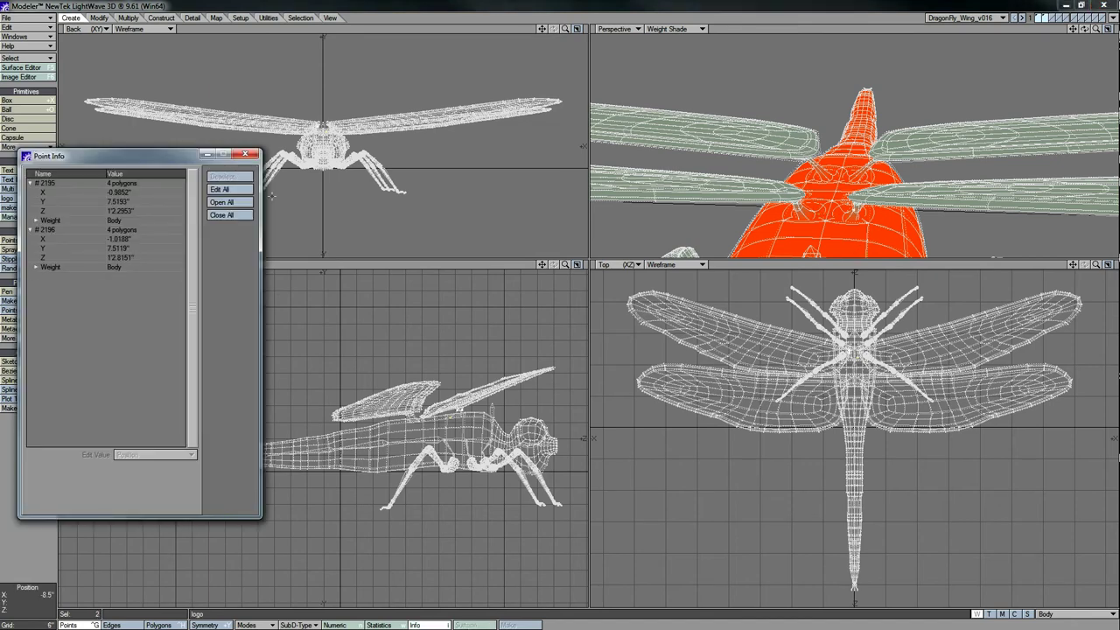
key(Escape)
key(bracketright)
key(i)
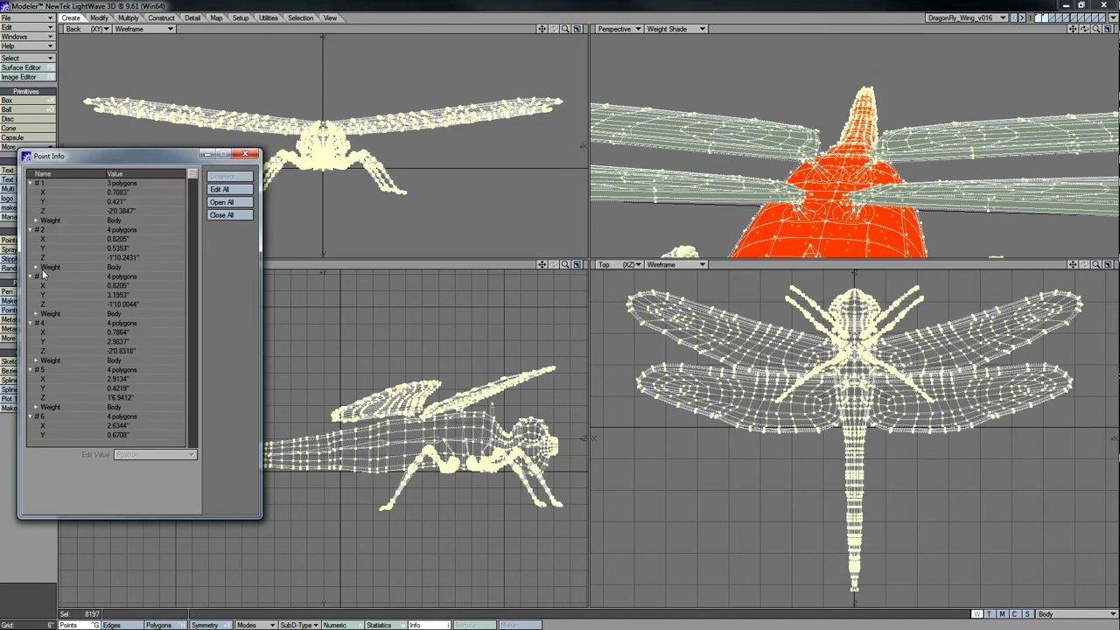
drag(195, 185, 226, 399)
key(Escape)
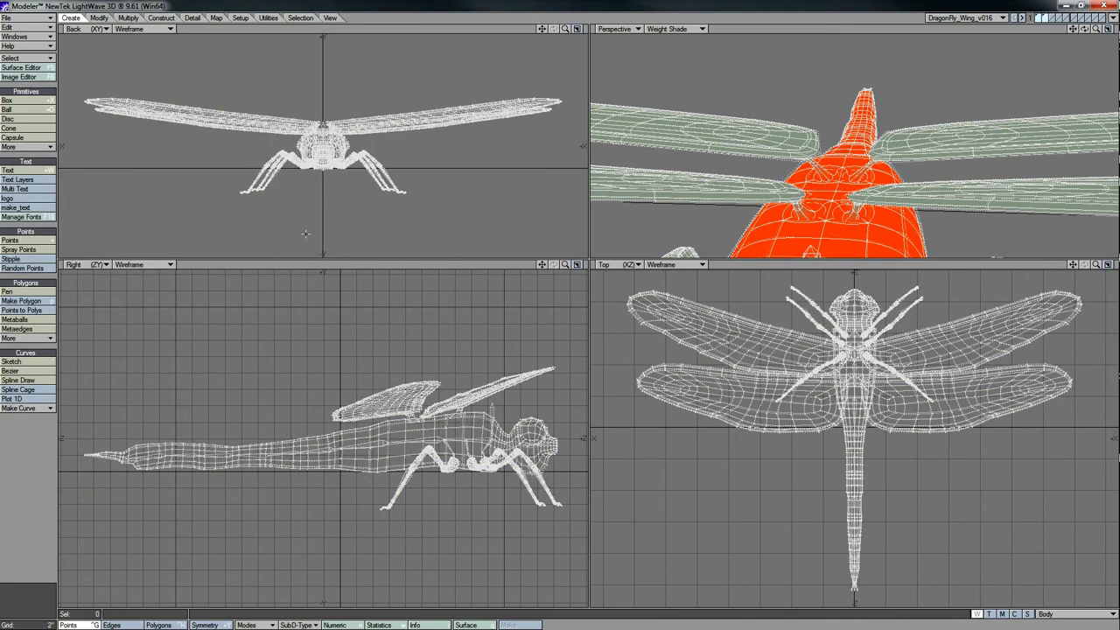
Look through the names listed in the polygon statistics and select the polygons of both rear wings
key(ctrl+h)
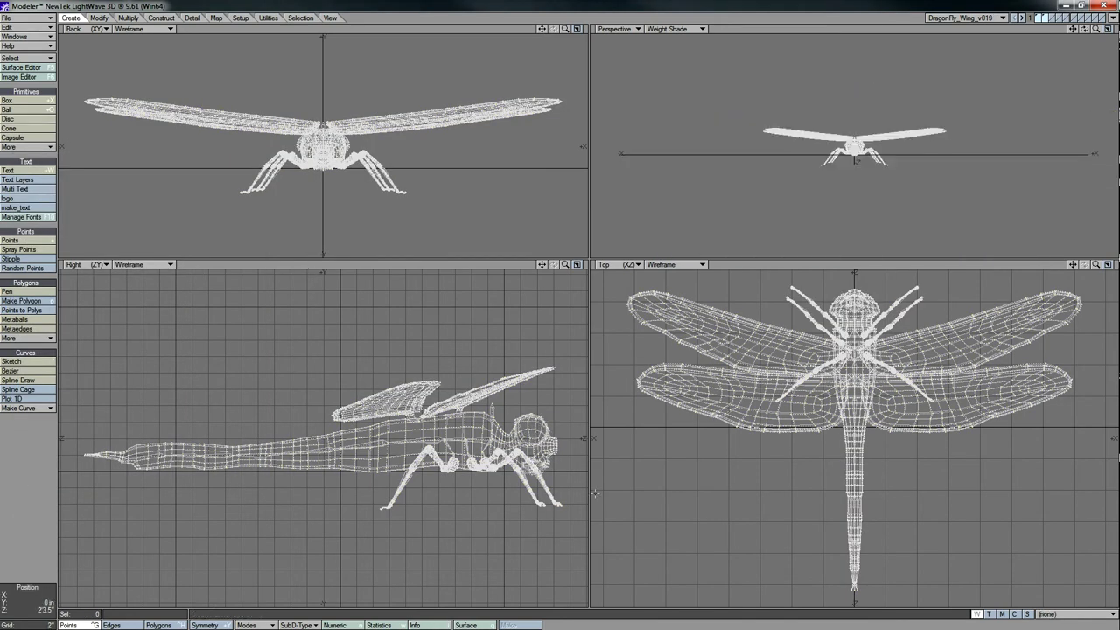
key(w)
click(199, 357)
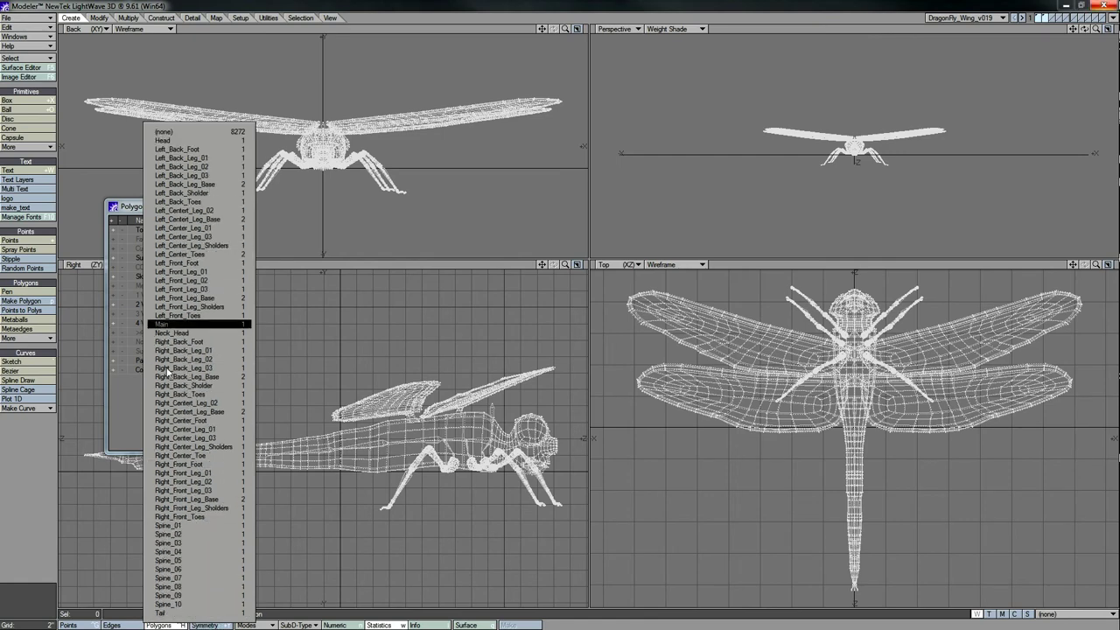
click(207, 318)
key(w)
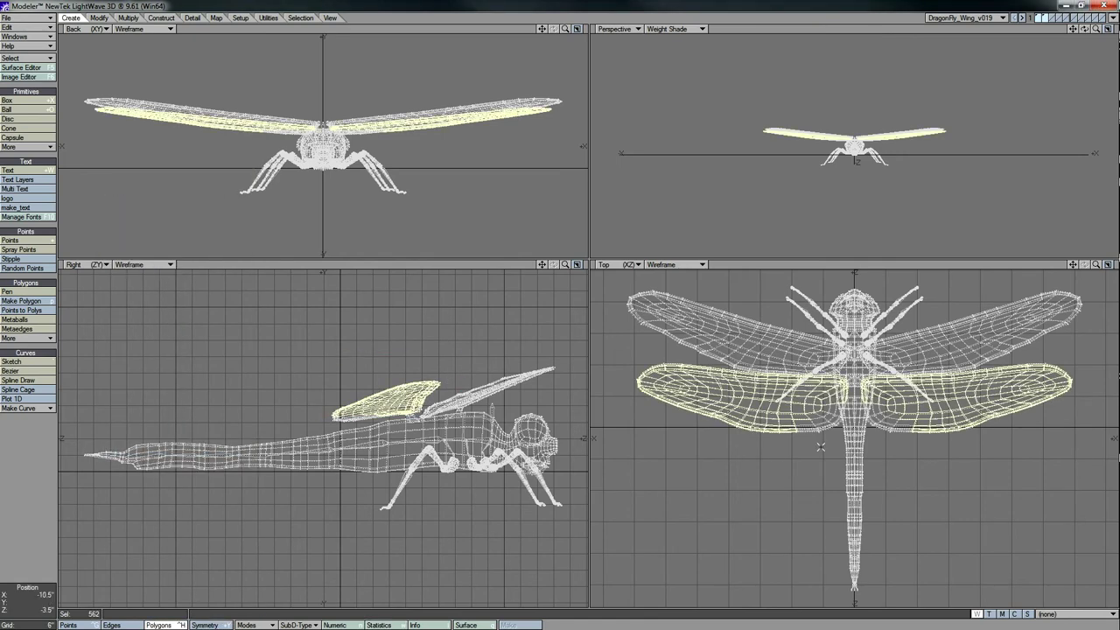
Select the polygons of one side's front and rear wings, including the struts joining them to the thorax
click(821, 447)
right_drag(1095, 320, 1094, 298)
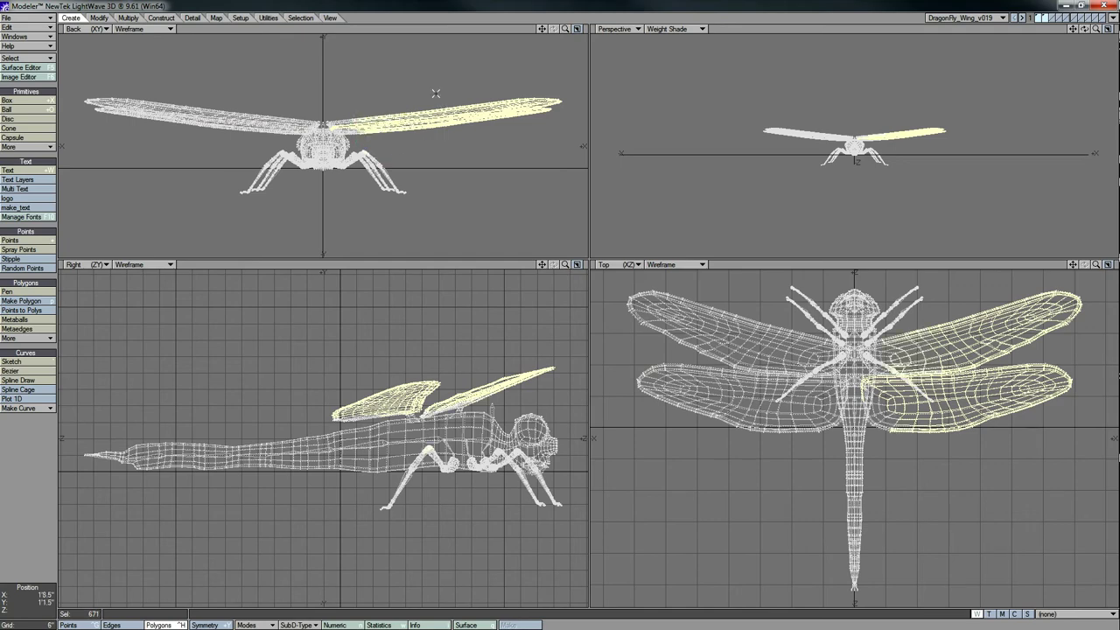
scroll(323, 437, up, 3)
scroll(391, 137, up, 3)
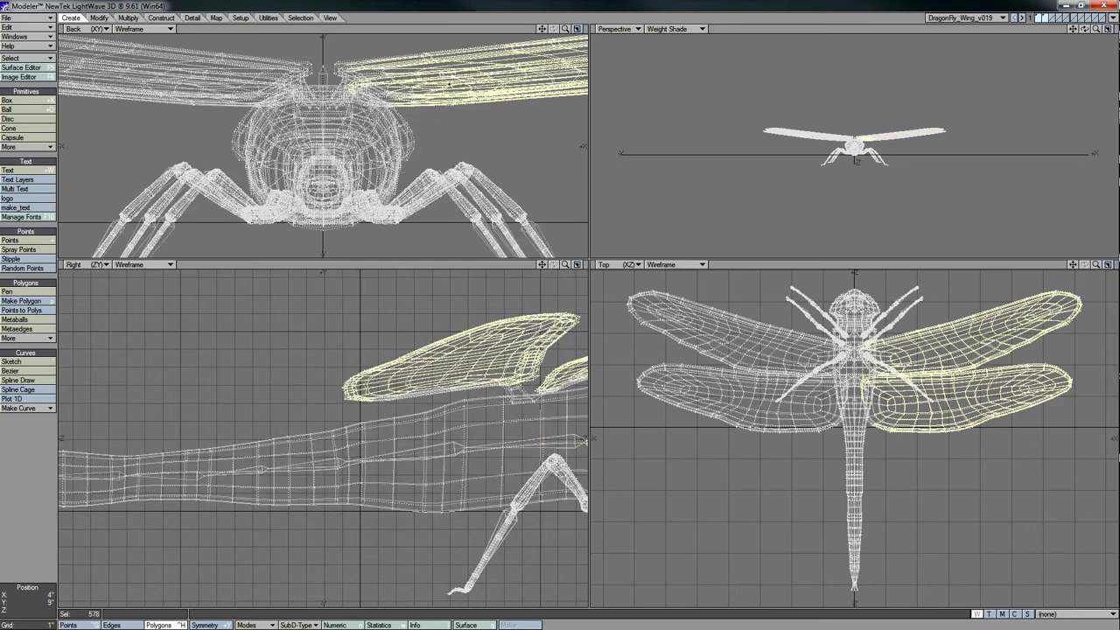
drag(1096, 29, 1073, 29)
drag(542, 264, 543, 264)
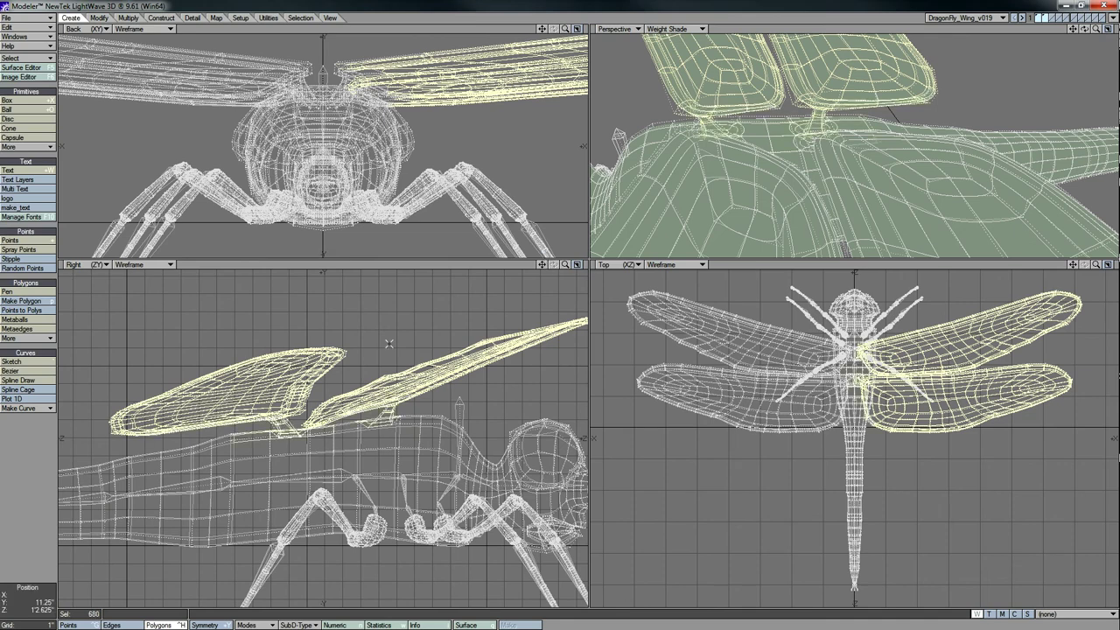
scroll(386, 111, up, 1)
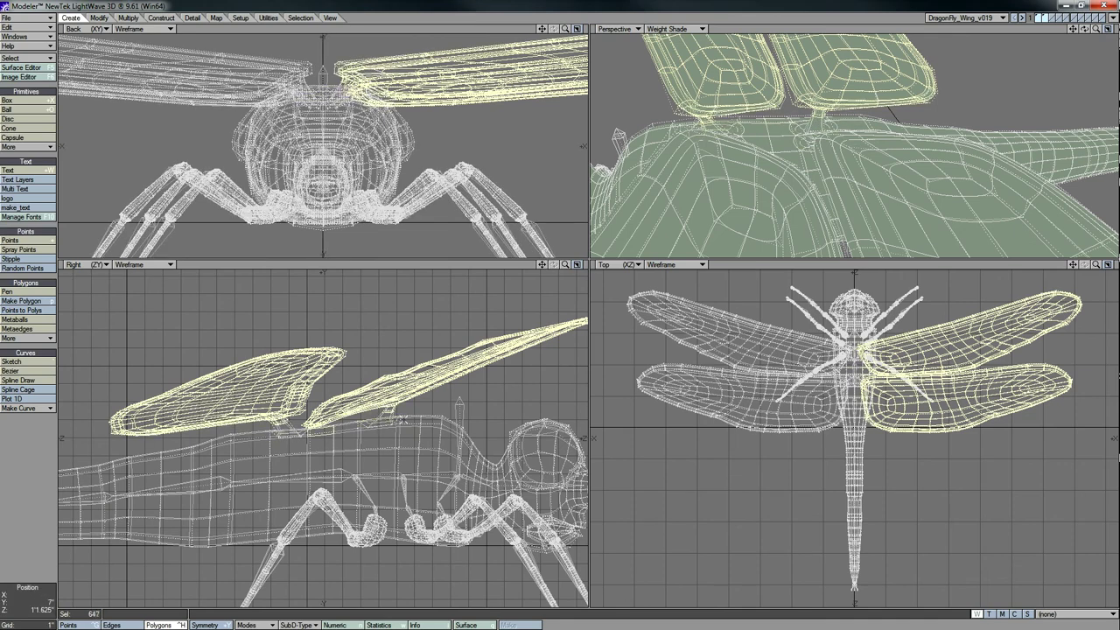
mouse_move(1084, 29)
mouse_down()
mouse_move(1107, 42)
mouse_move(1084, 29)
mouse_up()
Try rotating the selected wing pair upward about its base in the back view
drag(565, 28, 543, 97)
mouse_move(329, 179)
mouse_down()
mouse_move(367, 179)
mouse_move(330, 181)
mouse_up()
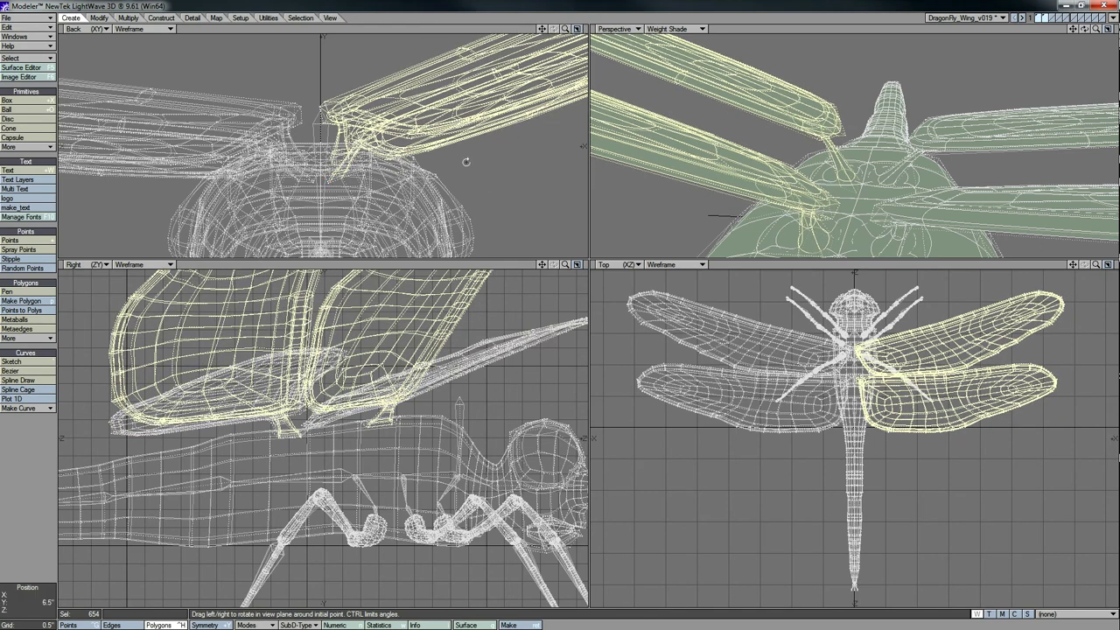
key(ctrl+z)
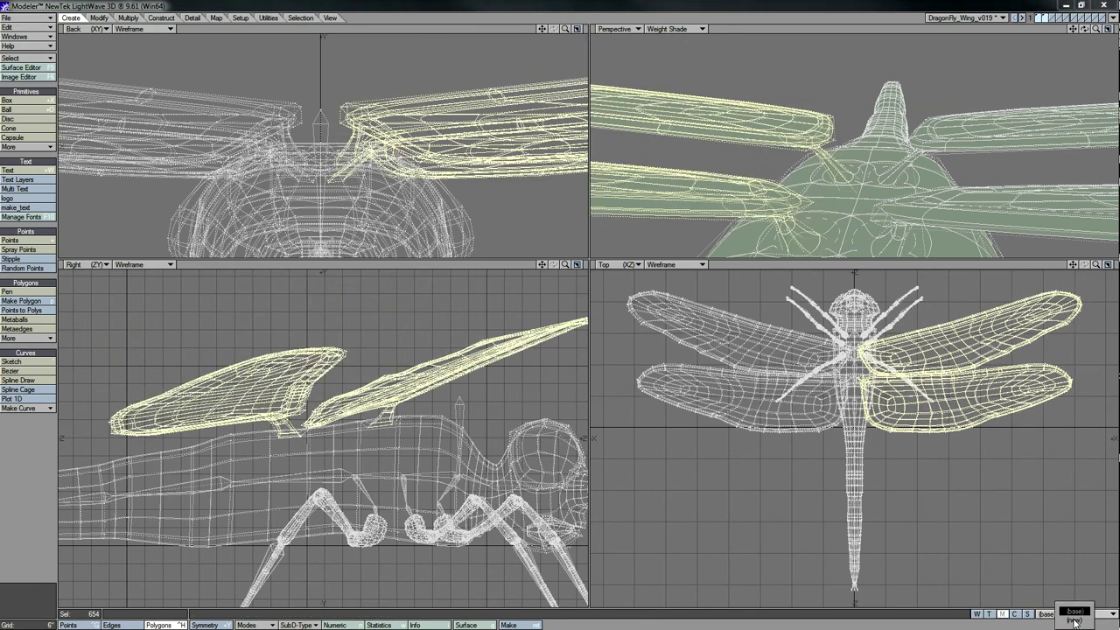
Create a relative endomorph named Up for the raised wing pose
click(1087, 614)
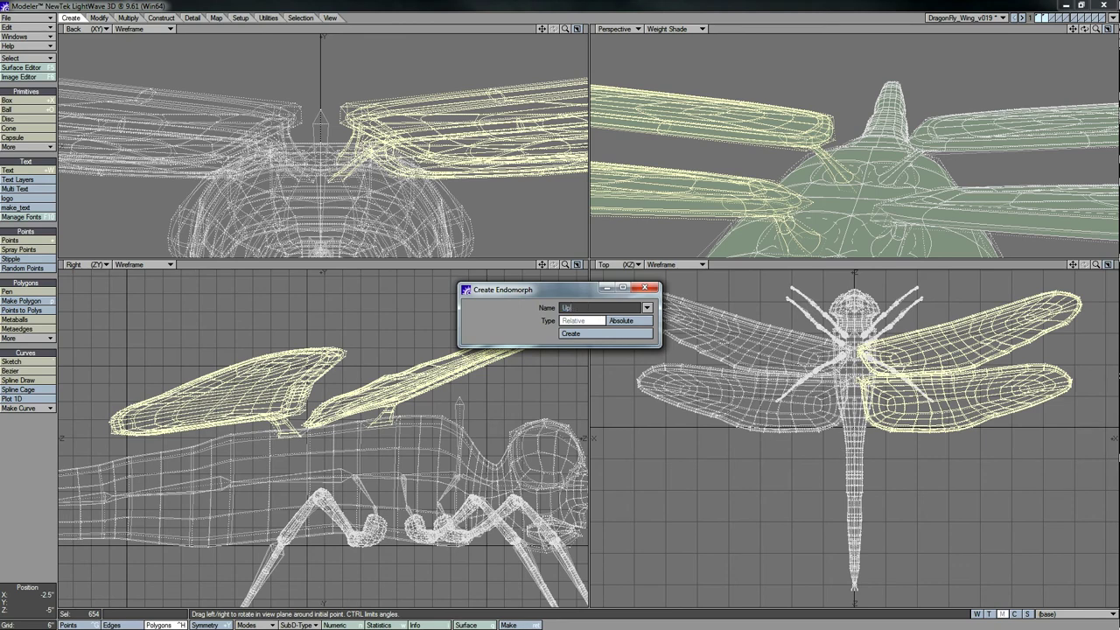
click(605, 333)
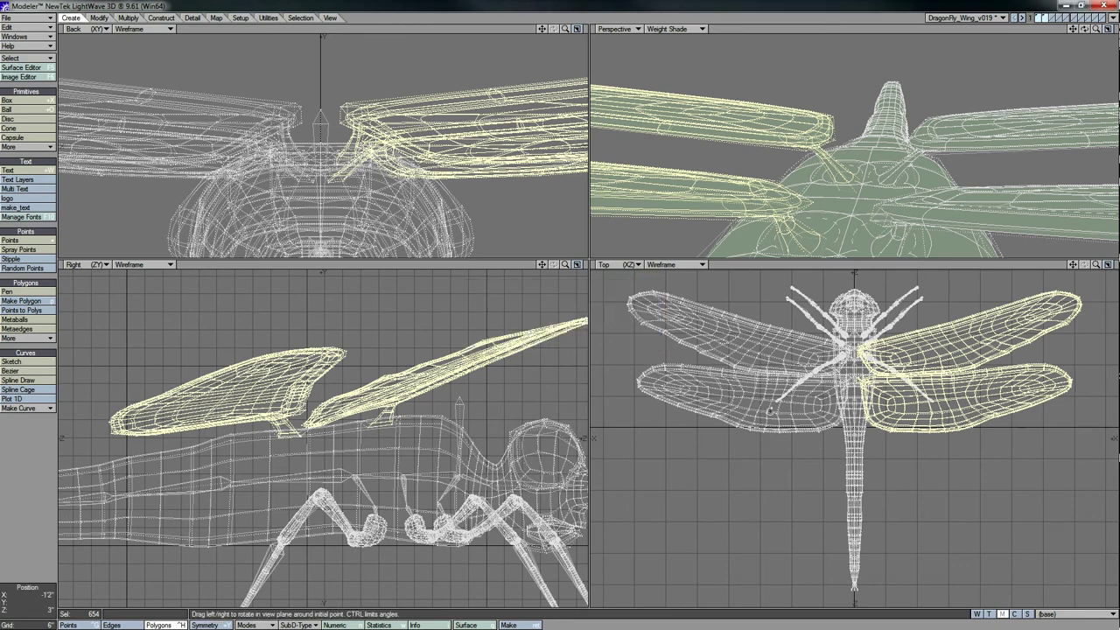
click(1087, 614)
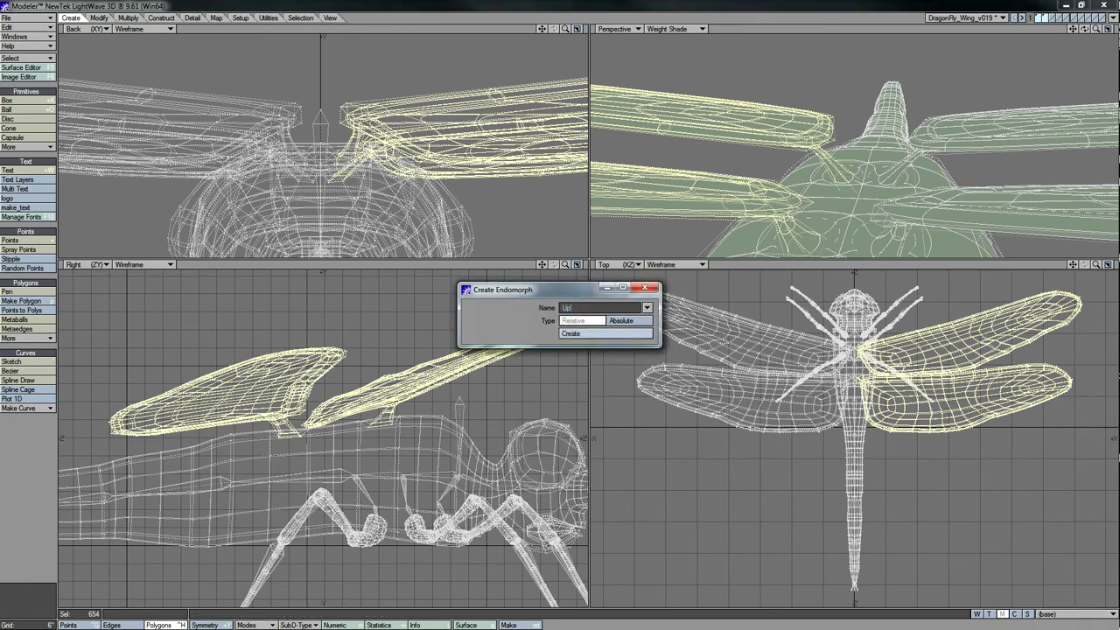
click(606, 333)
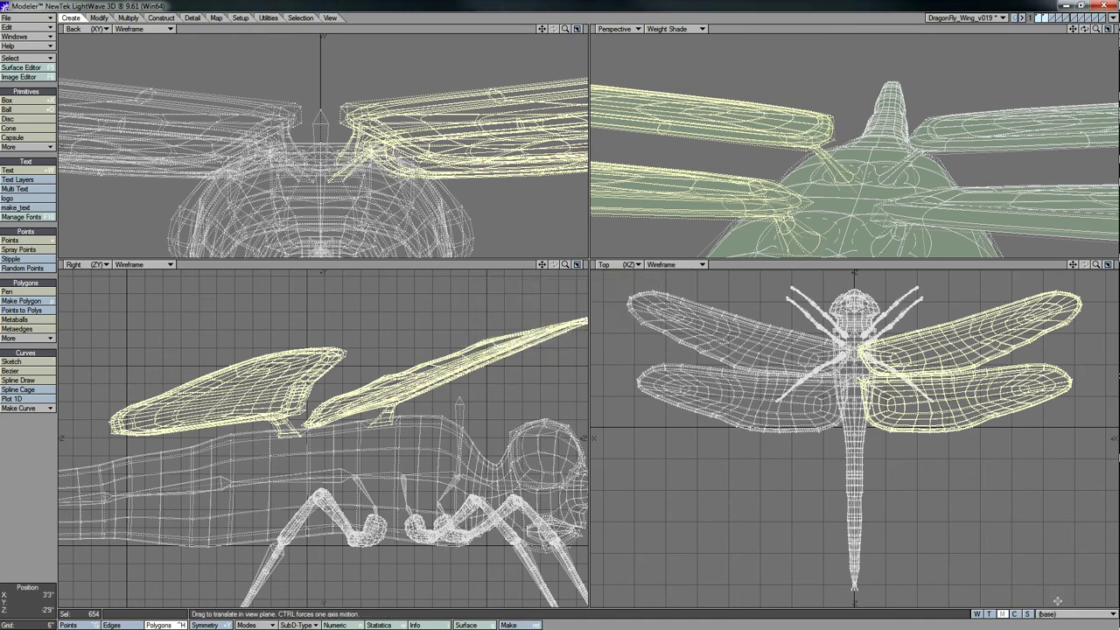
Rotate the selected wing pair upward about its base in the Up endomorph and return to the base shape
click(1071, 613)
click(1063, 601)
key(y)
drag(354, 348, 420, 350)
click(1072, 613)
click(1062, 600)
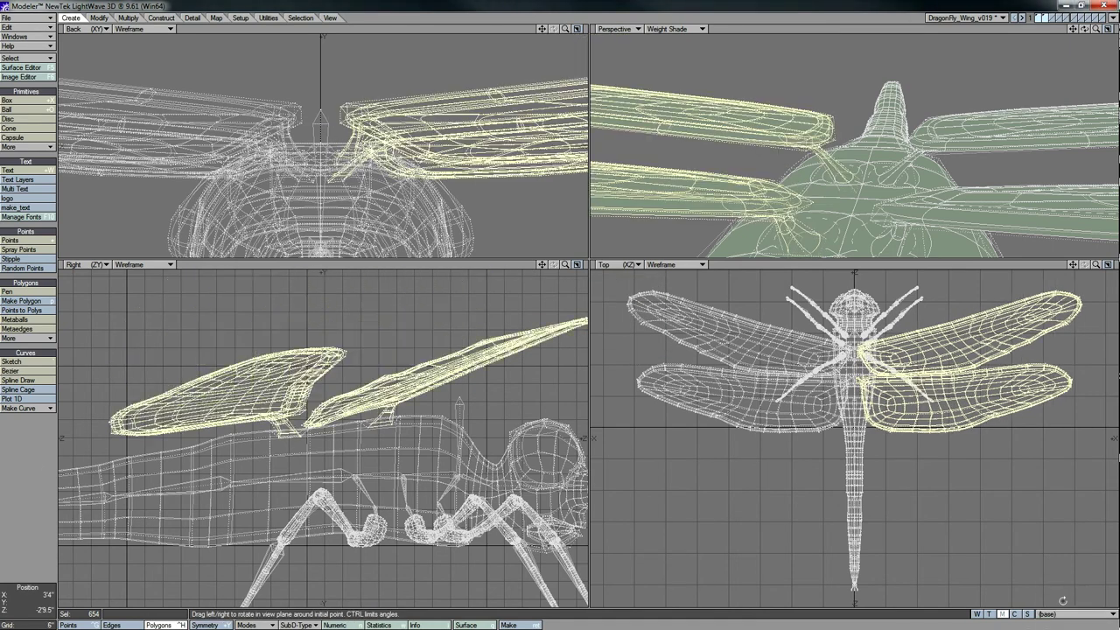
Select the opposite wing pair's polygons with their base struts, leaving out the polygons of the thorax
click(38, 494)
right_drag(712, 455, 699, 450)
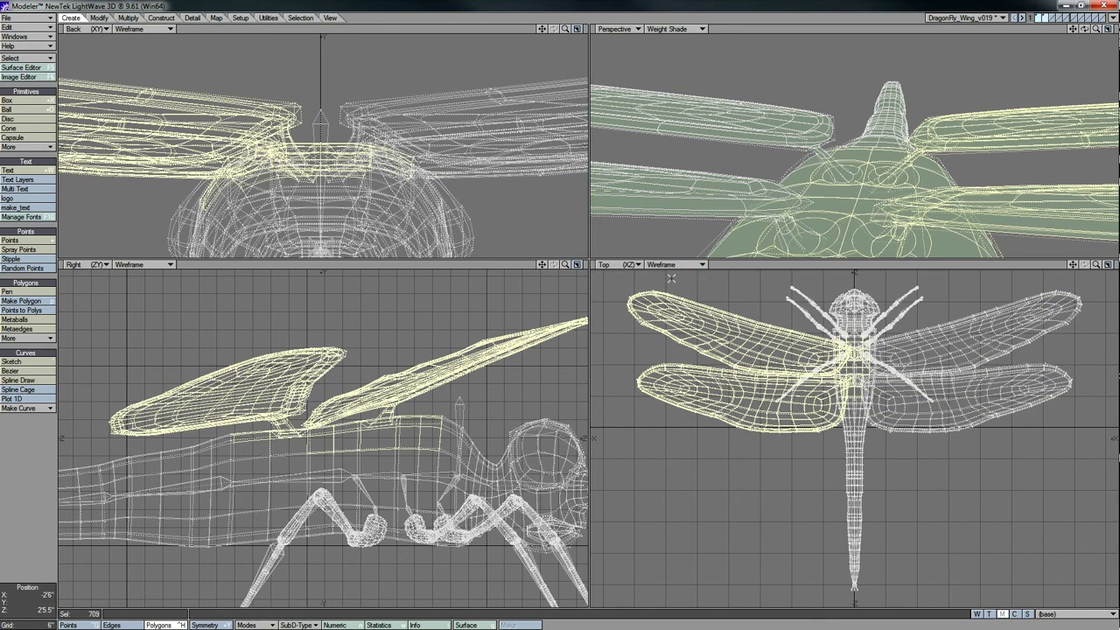
mouse_move(317, 444)
shift+mouse_down()
mouse_move(342, 438)
mouse_move(313, 437)
shift+mouse_up()
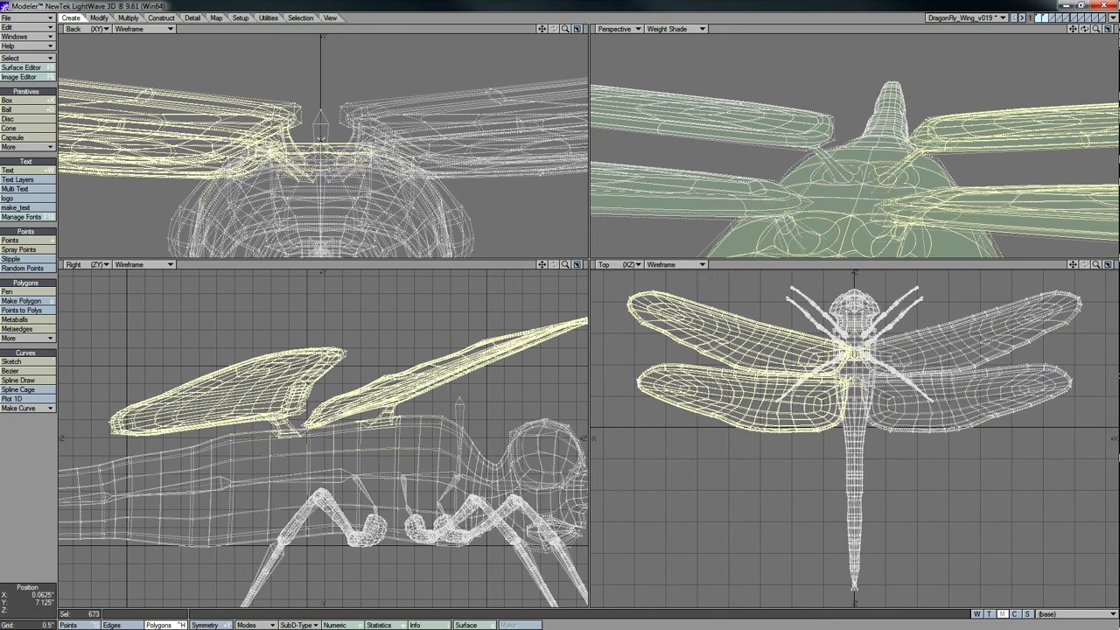
shift+right_drag(351, 112, 316, 188)
drag(566, 265, 420, 422)
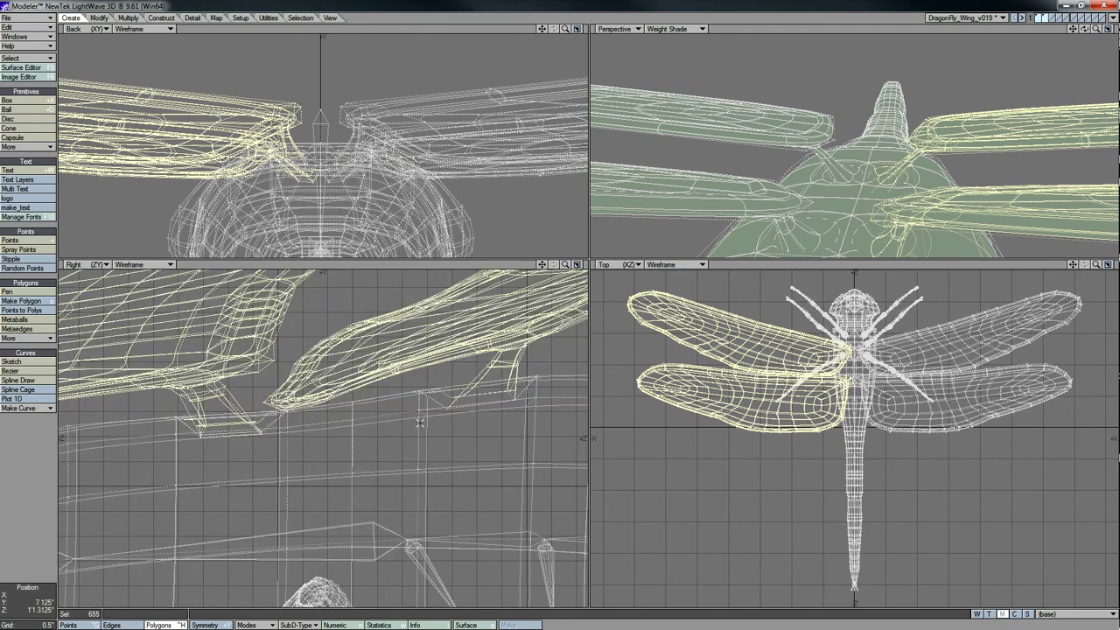
drag(1082, 29, 1115, 58)
drag(822, 57, 939, 150)
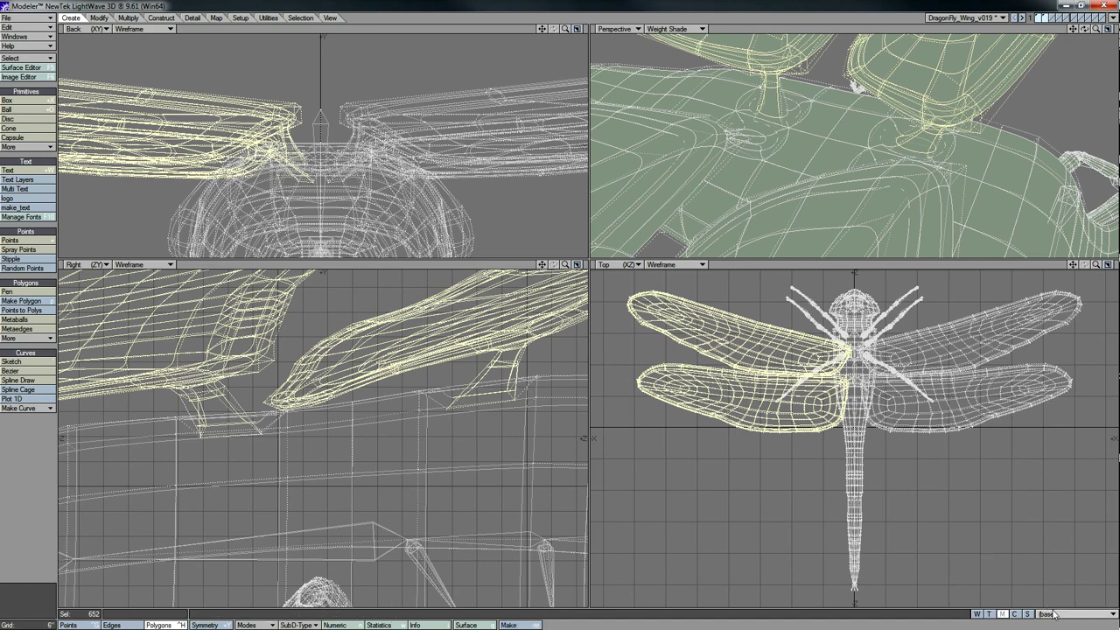
Rotate the opposite wing pair upward about its base to match in the Up endomorph and clear the selection
key(y)
drag(652, 365, 623, 365)
drag(320, 112, 285, 112)
key(u)
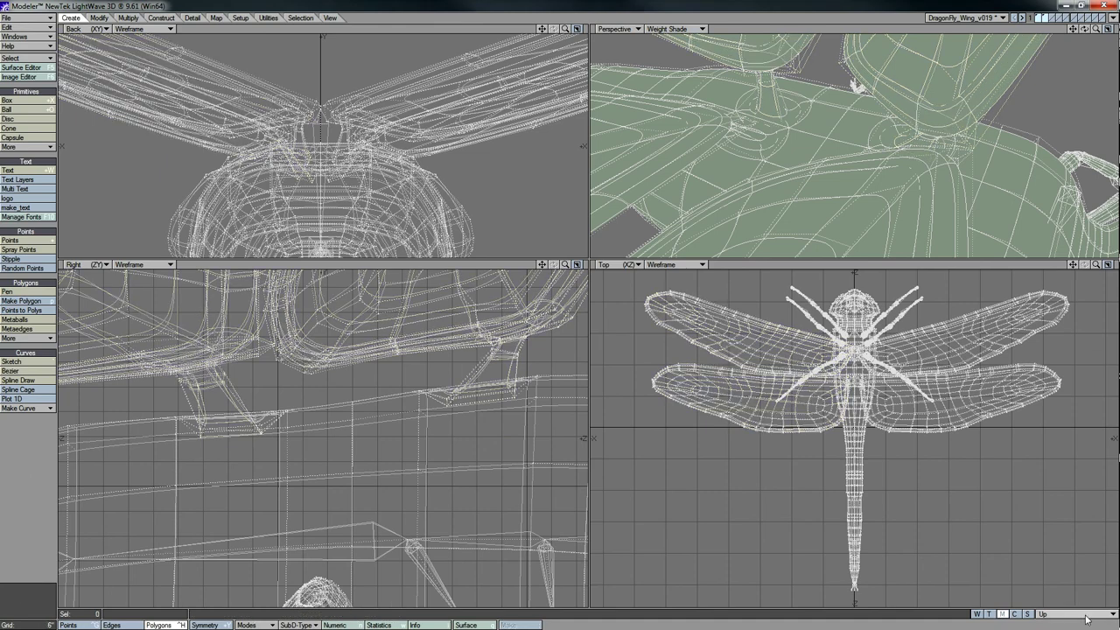
key(shift+u)
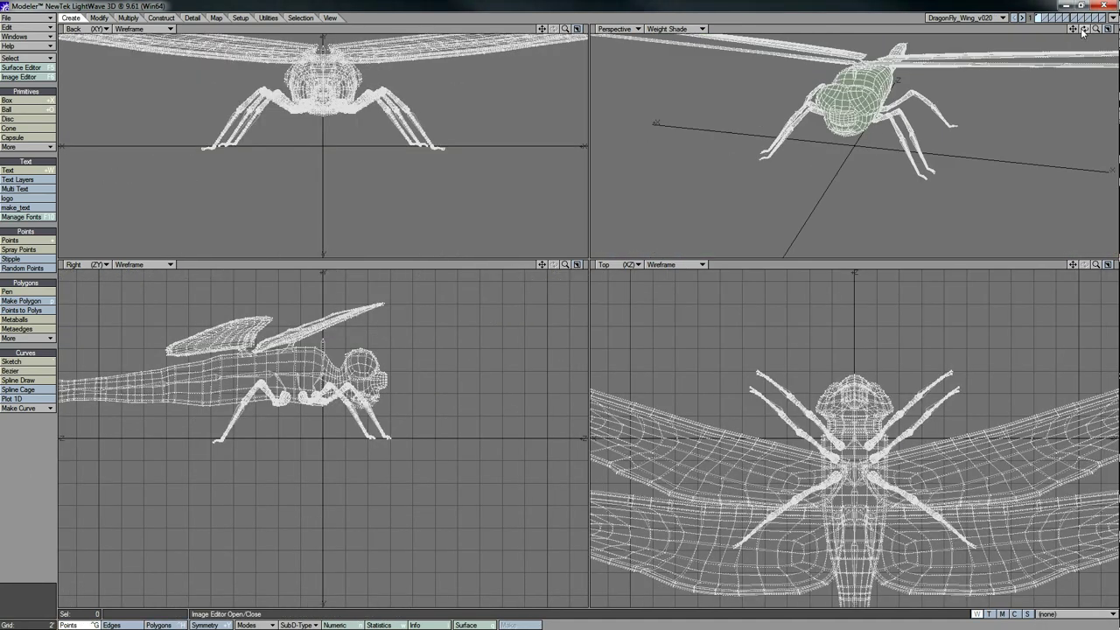
Preview the wing endomorphs in perspective, starting with the up pose
drag(1084, 29, 666, 186)
click(1002, 614)
click(1076, 614)
click(1066, 600)
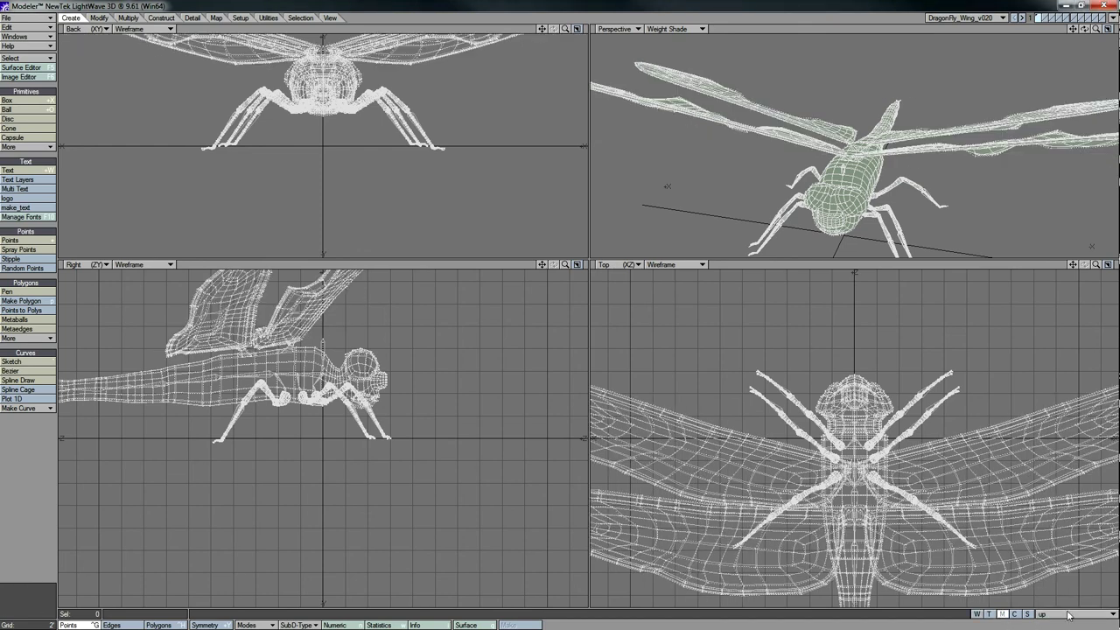
click(1067, 614)
click(1066, 598)
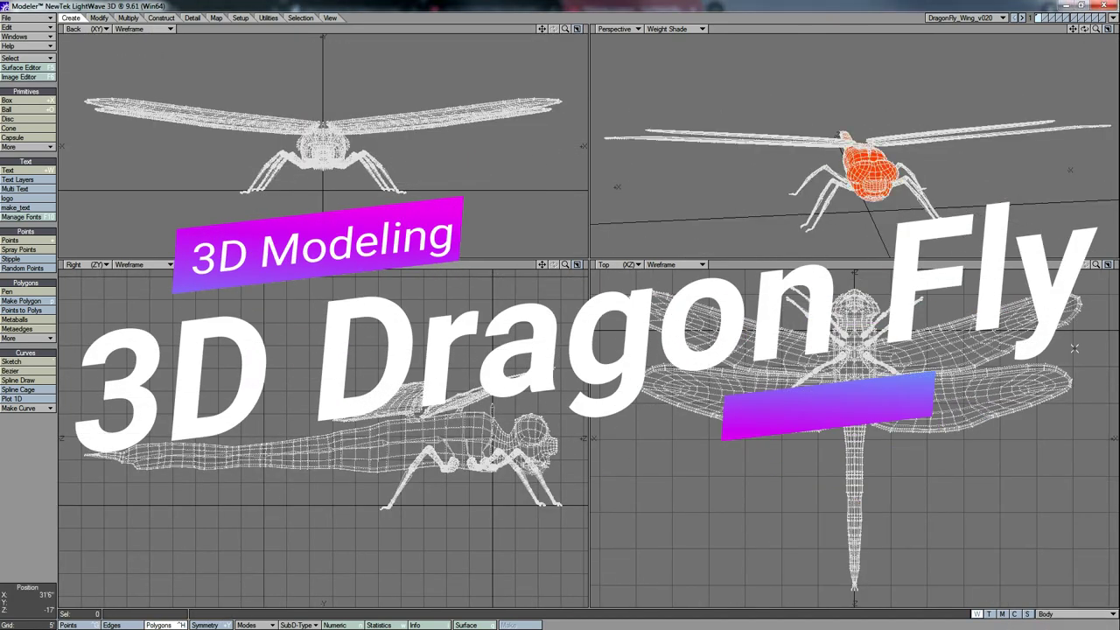
Step through the Left_Center weight maps on the legs and inspect the model with its wing endomorphs
click(1066, 614)
click(1063, 605)
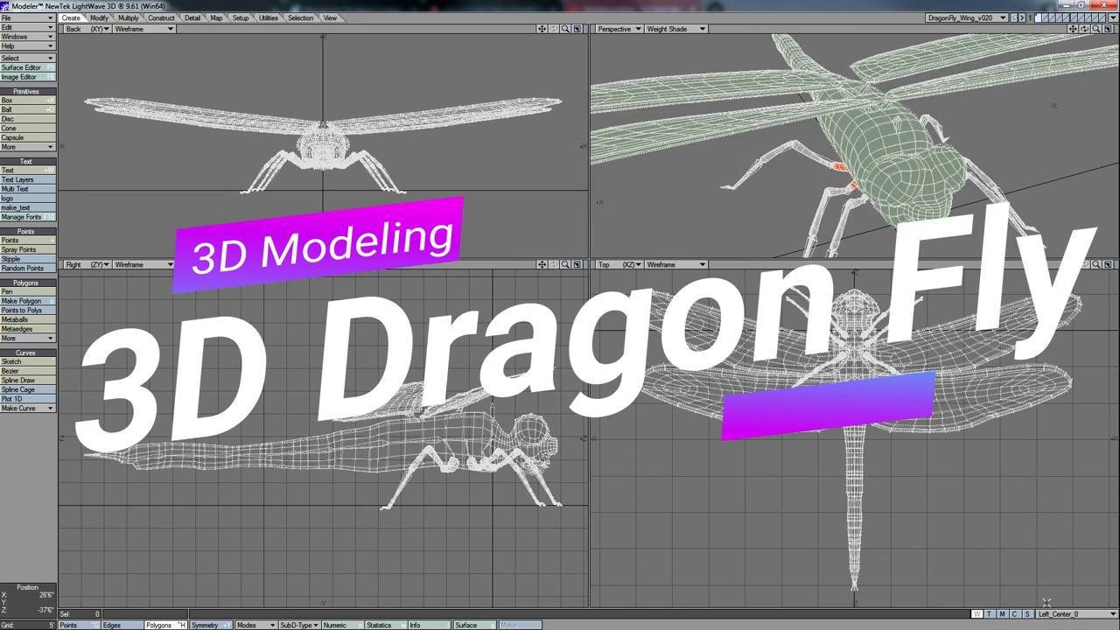
click(1066, 614)
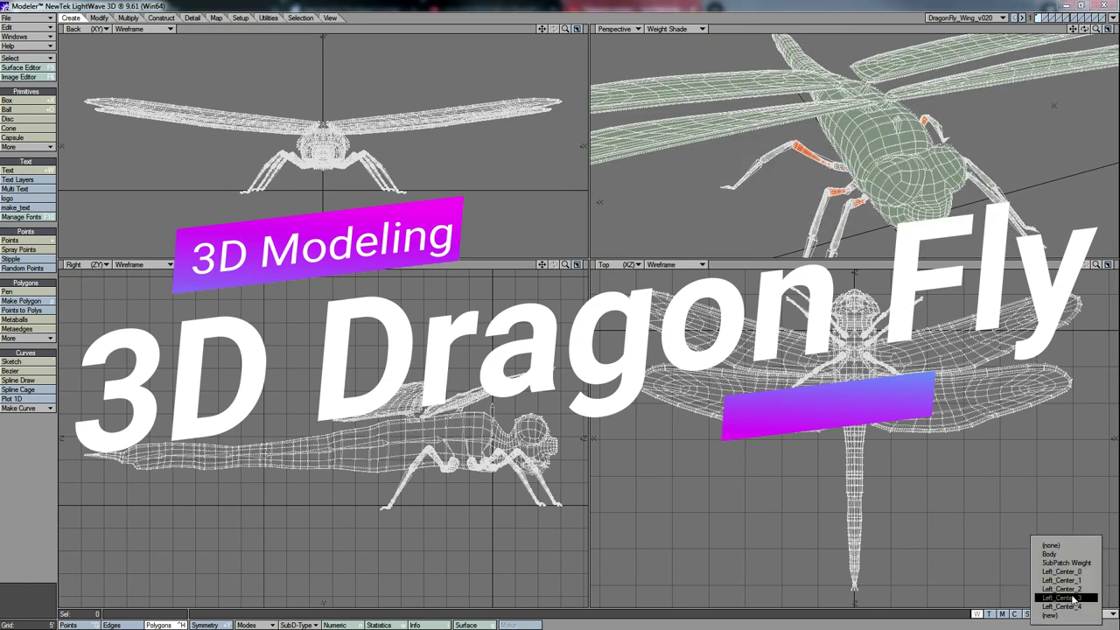
click(1066, 610)
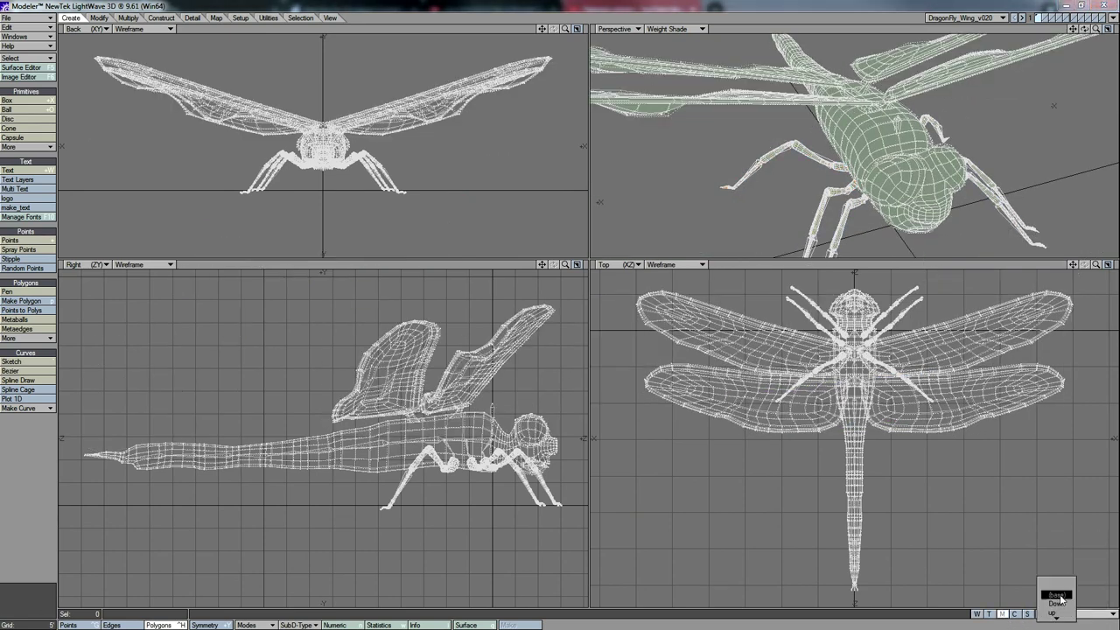
drag(1083, 29, 1086, 34)
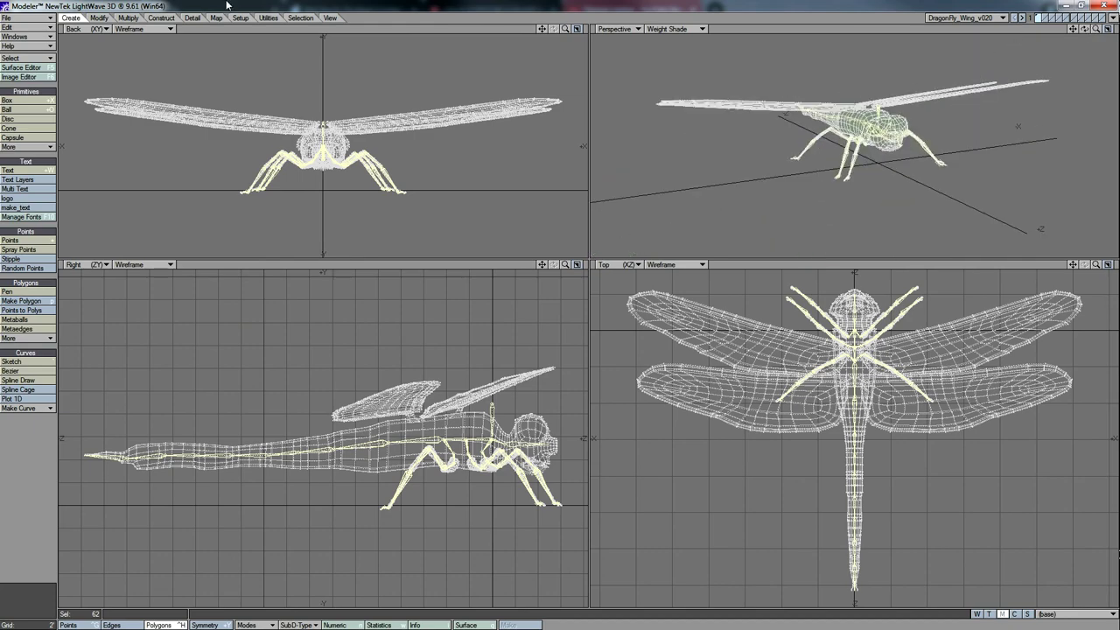